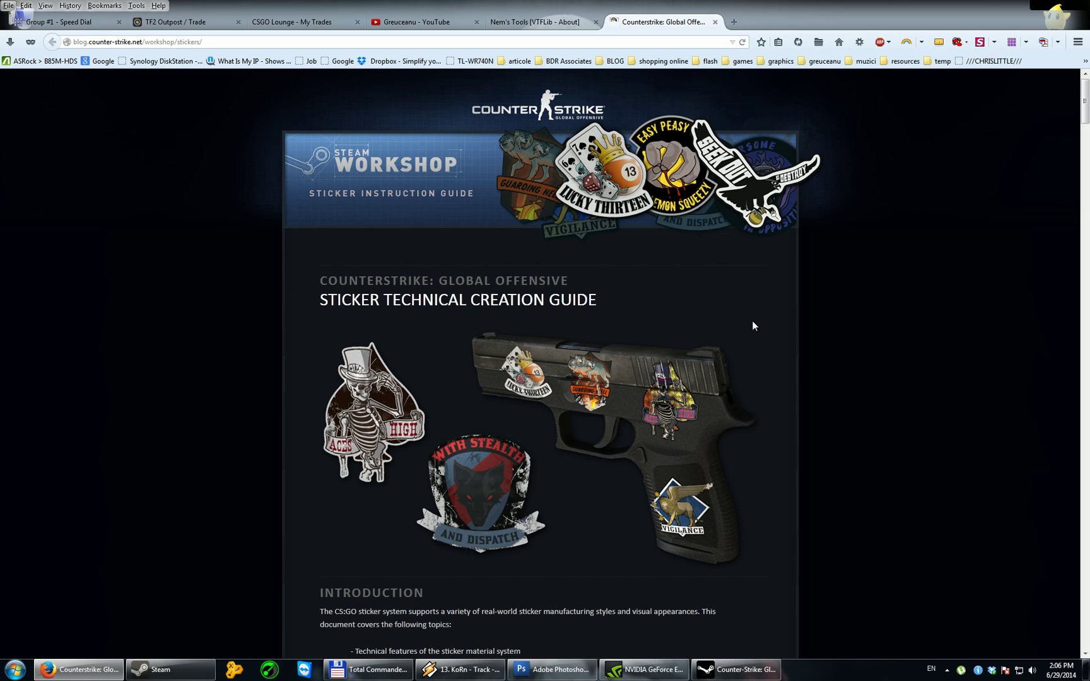
Switch from the Firefox sticker guide to the jack skell.png artwork in Photoshop.
{"action": "left_click", "coordinate": [552, 669]}
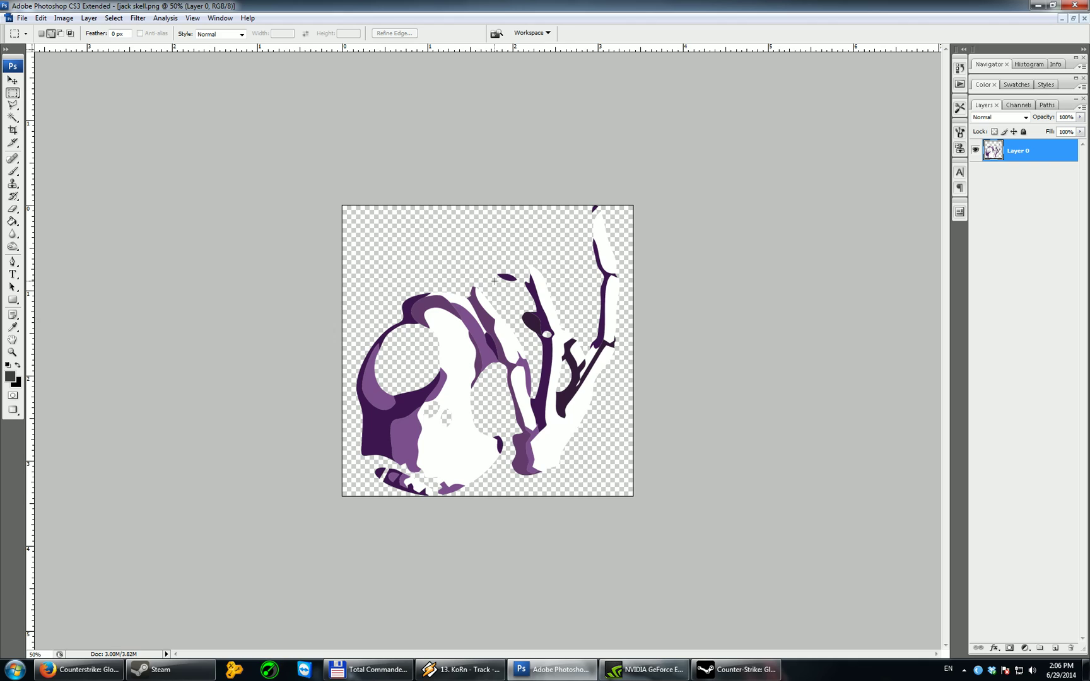
{"action": "key", "text": "super+d"}
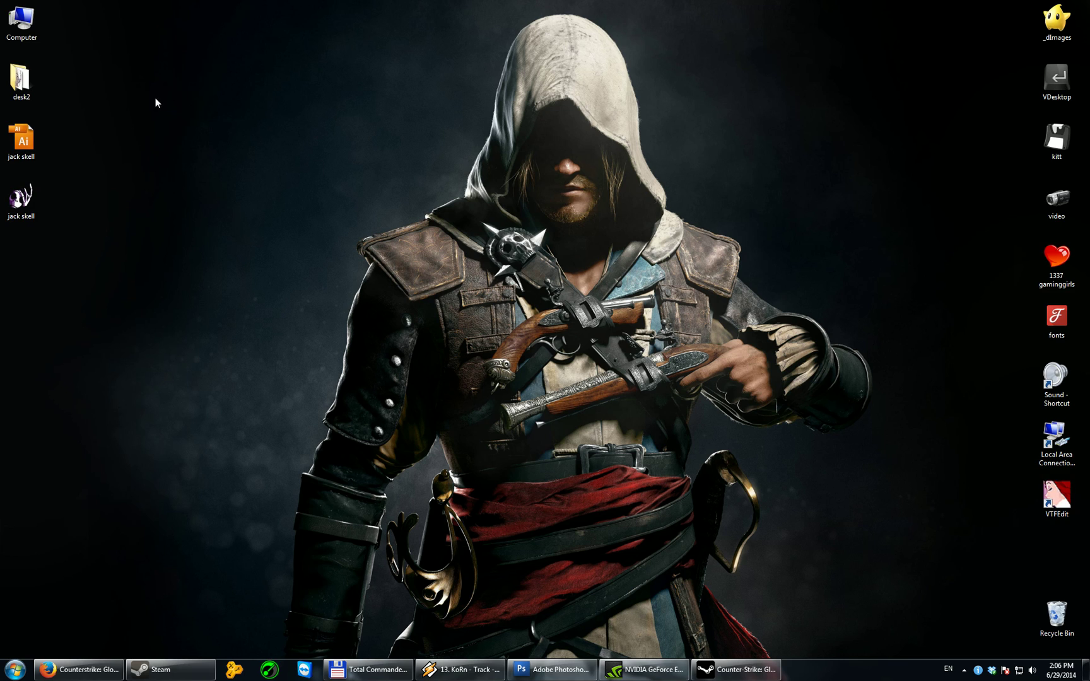
{"action": "key", "text": "Up"}
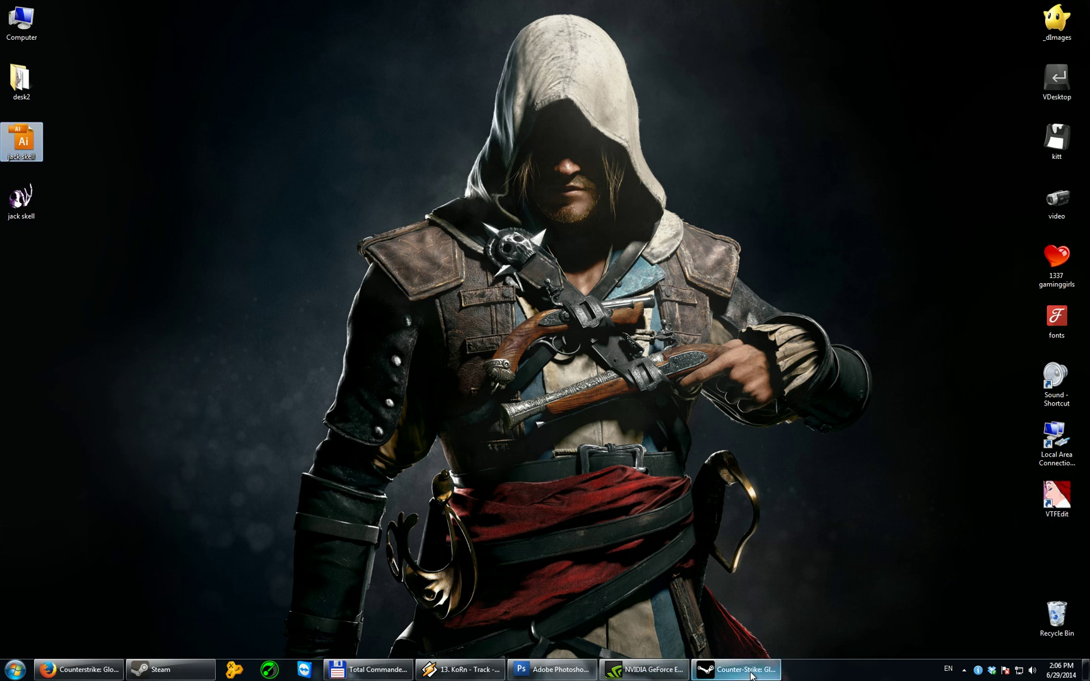
{"action": "left_click", "coordinate": [553, 670]}
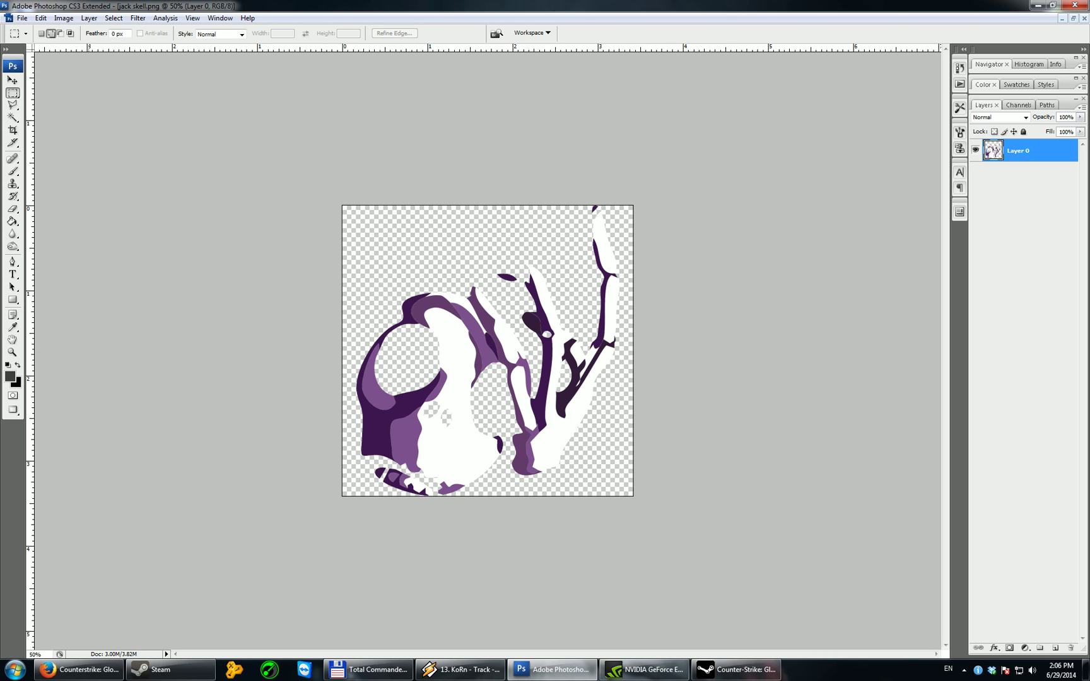
{"action": "left_click", "coordinate": [63, 18]}
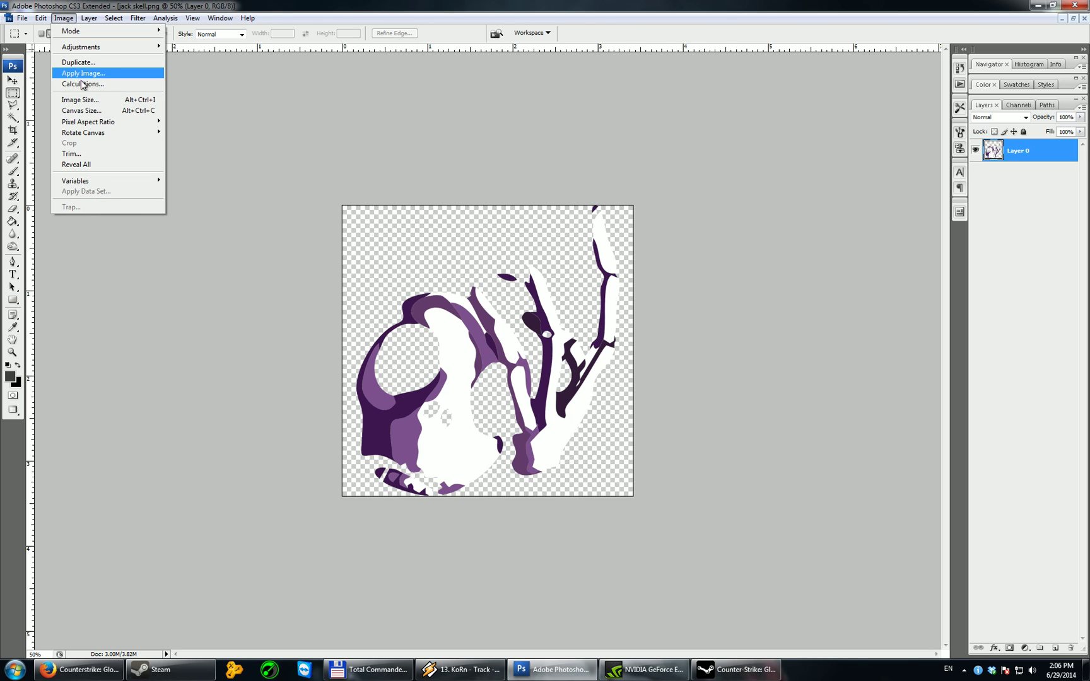
{"action": "left_click", "coordinate": [85, 101]}
{"action": "left_click", "coordinate": [509, 194]}
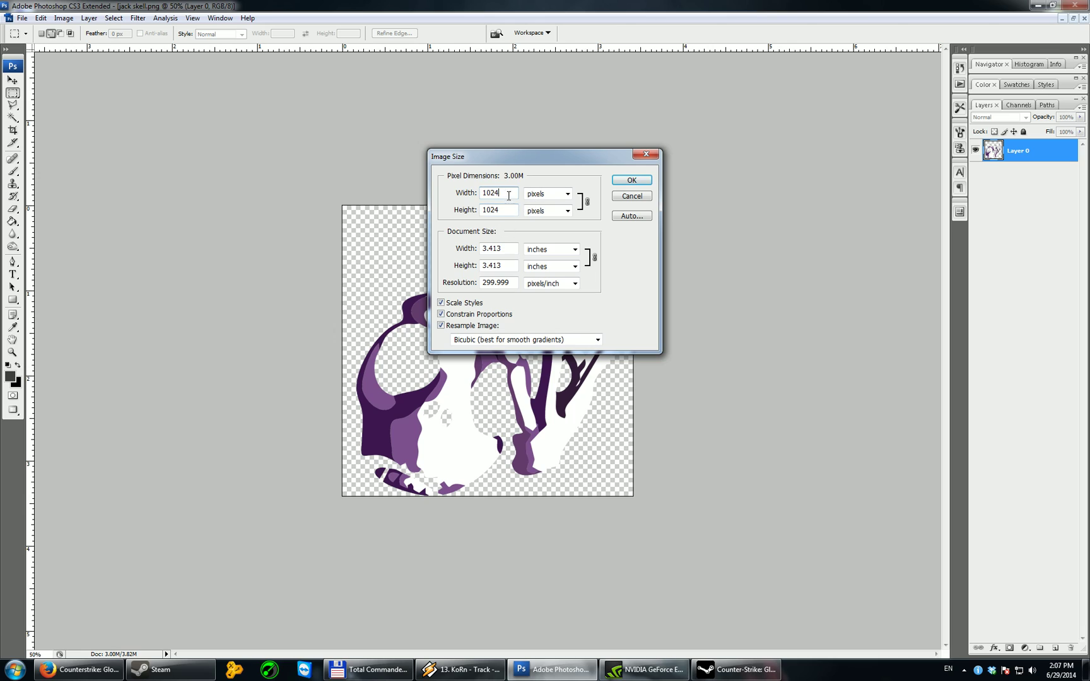
{"action": "left_click", "coordinate": [510, 211]}
{"action": "left_click", "coordinate": [511, 192]}
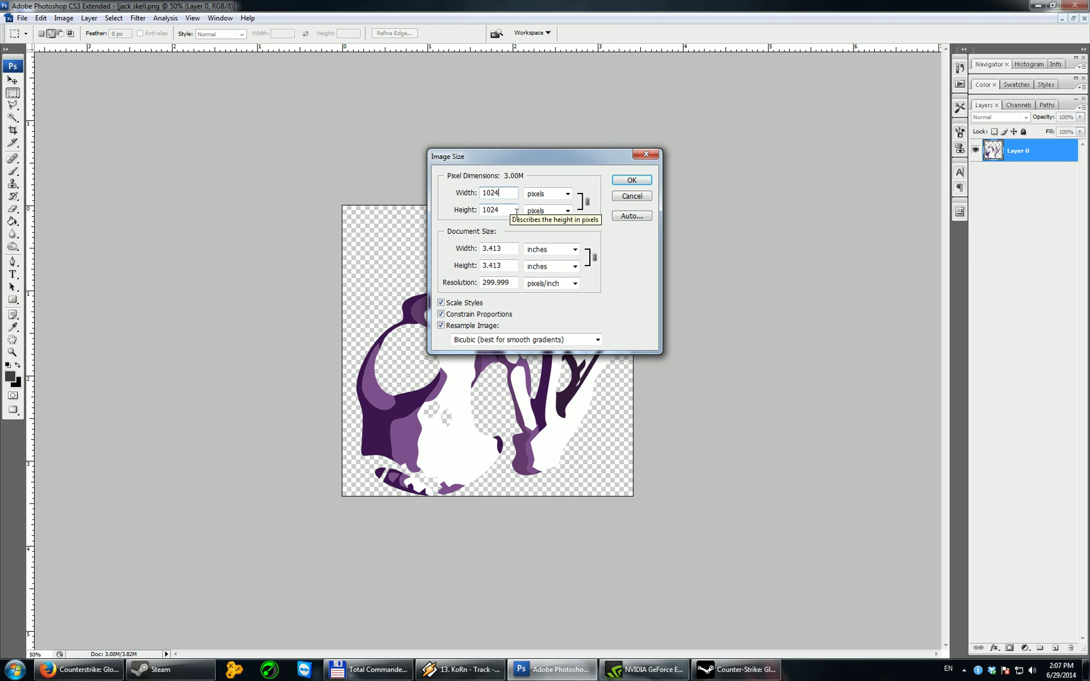
{"action": "left_click", "coordinate": [641, 157]}
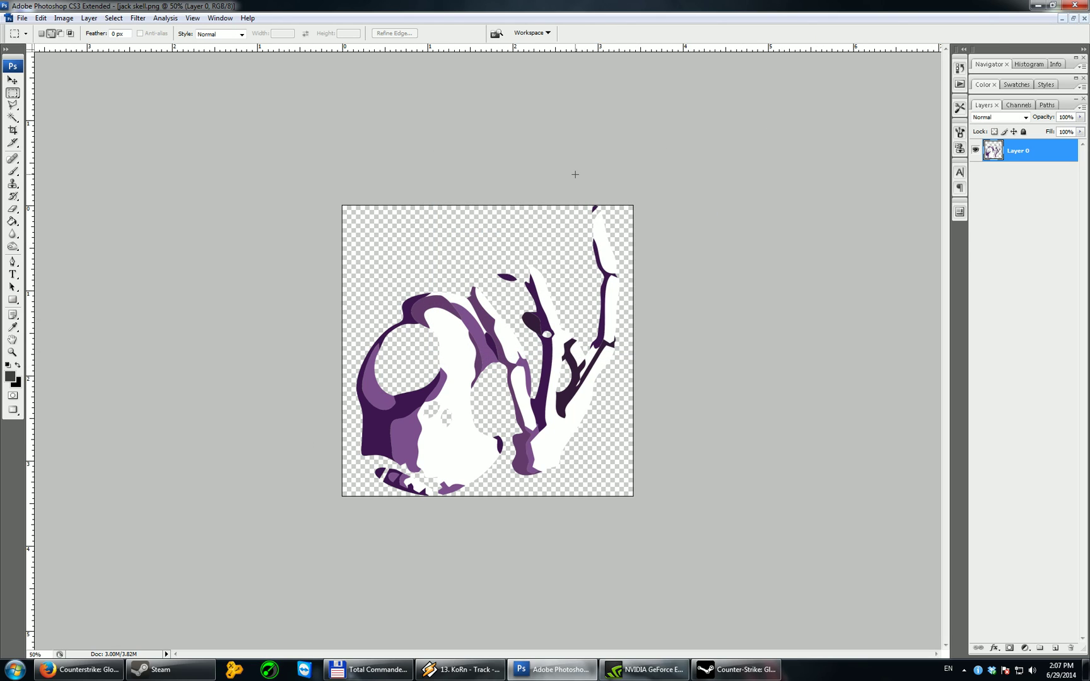
{"action": "key", "text": "ctrl+shift+s"}
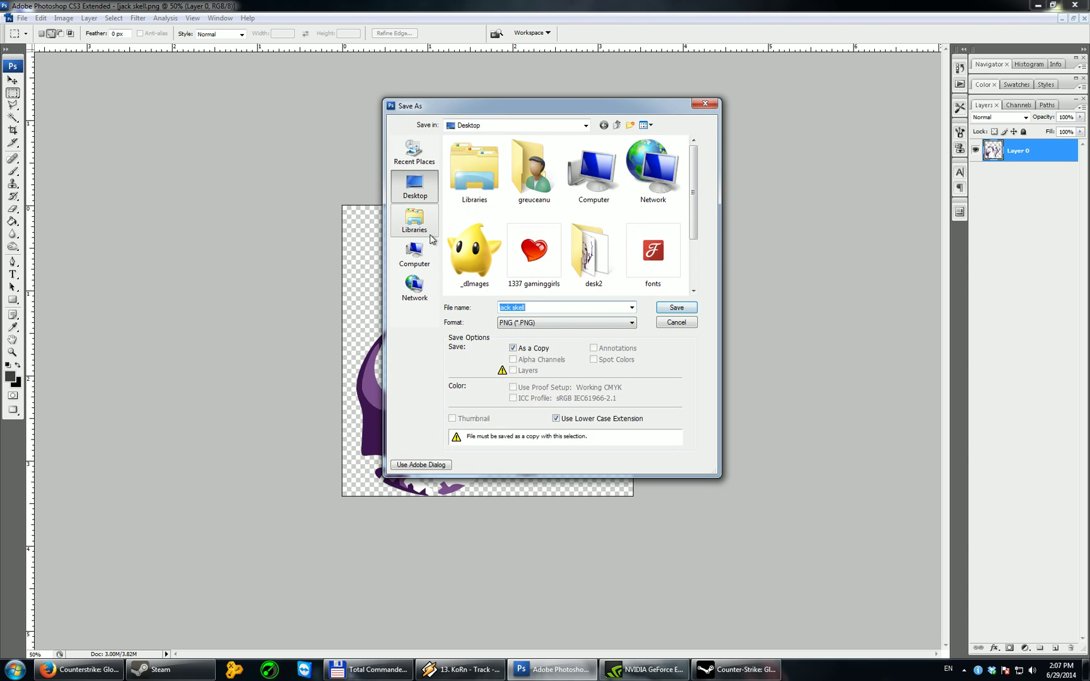
{"action": "left_click", "coordinate": [414, 254]}
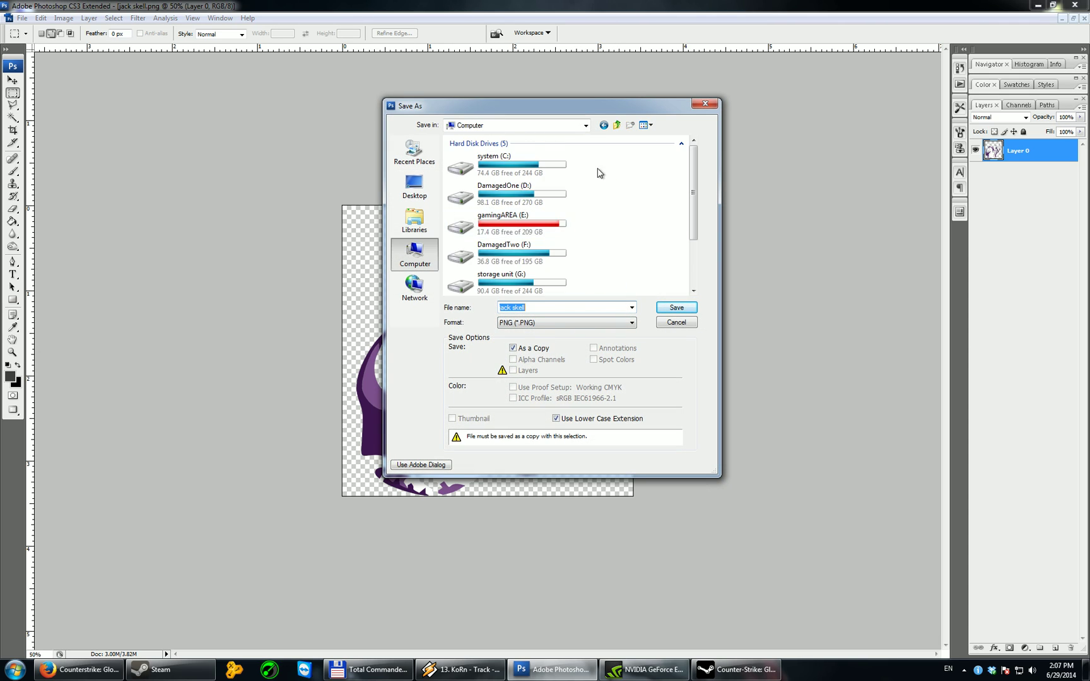
{"action": "double_click", "coordinate": [530, 169]}
{"action": "double_click", "coordinate": [470, 193]}
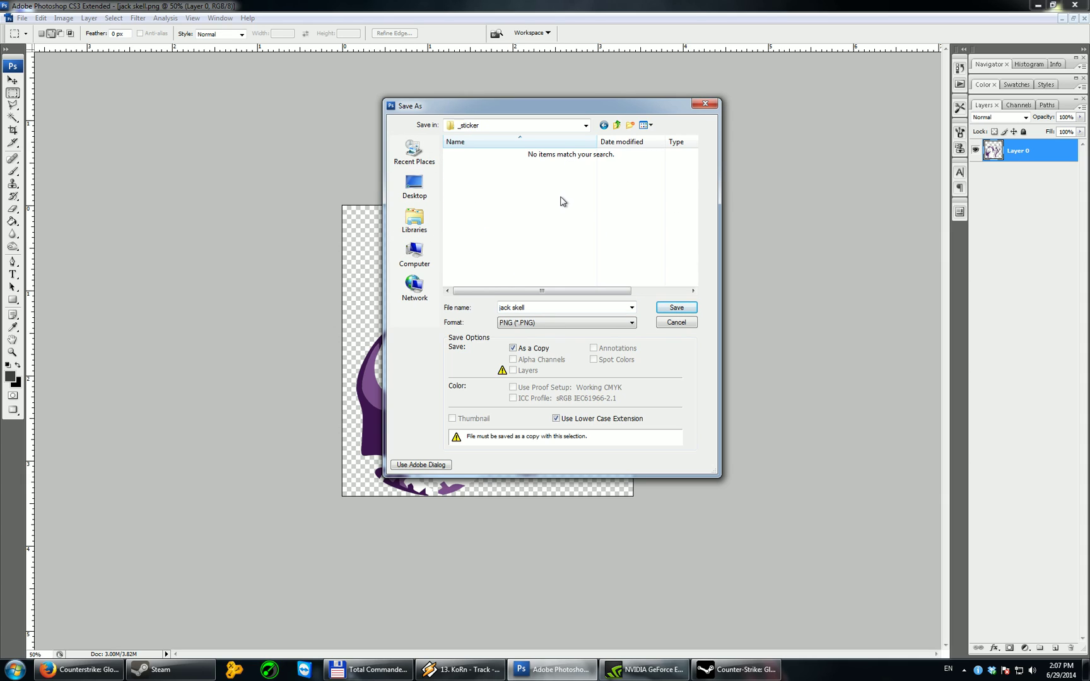
{"action": "left_click", "coordinate": [706, 105]}
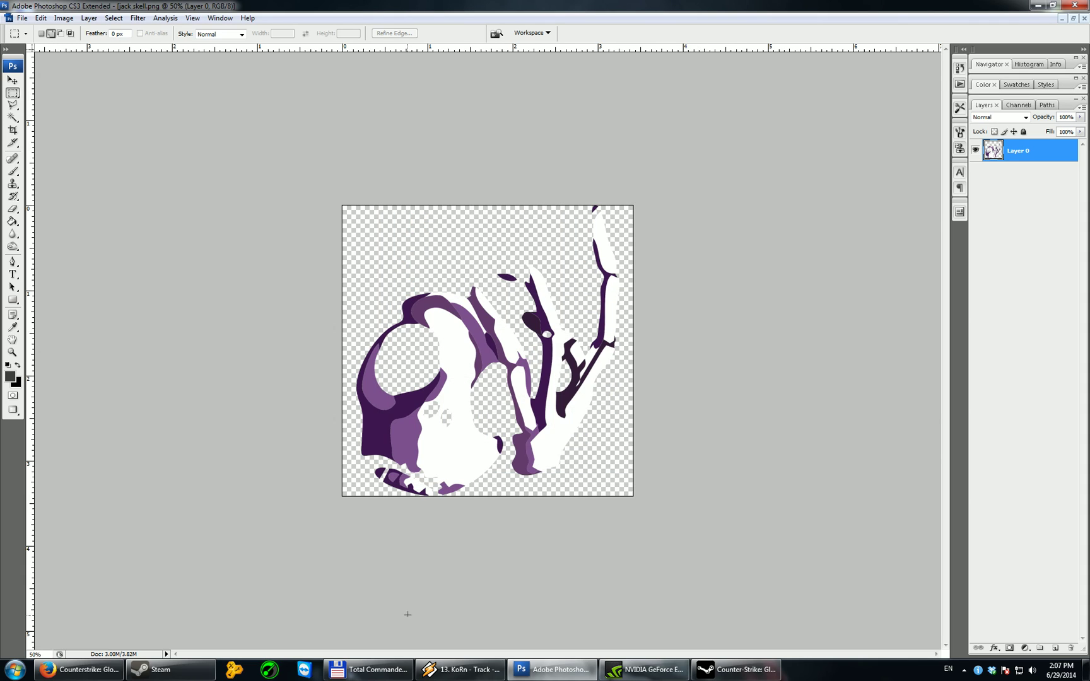
Reopen the c:\_sticker folder in Total Commander.
{"action": "left_click", "coordinate": [371, 670]}
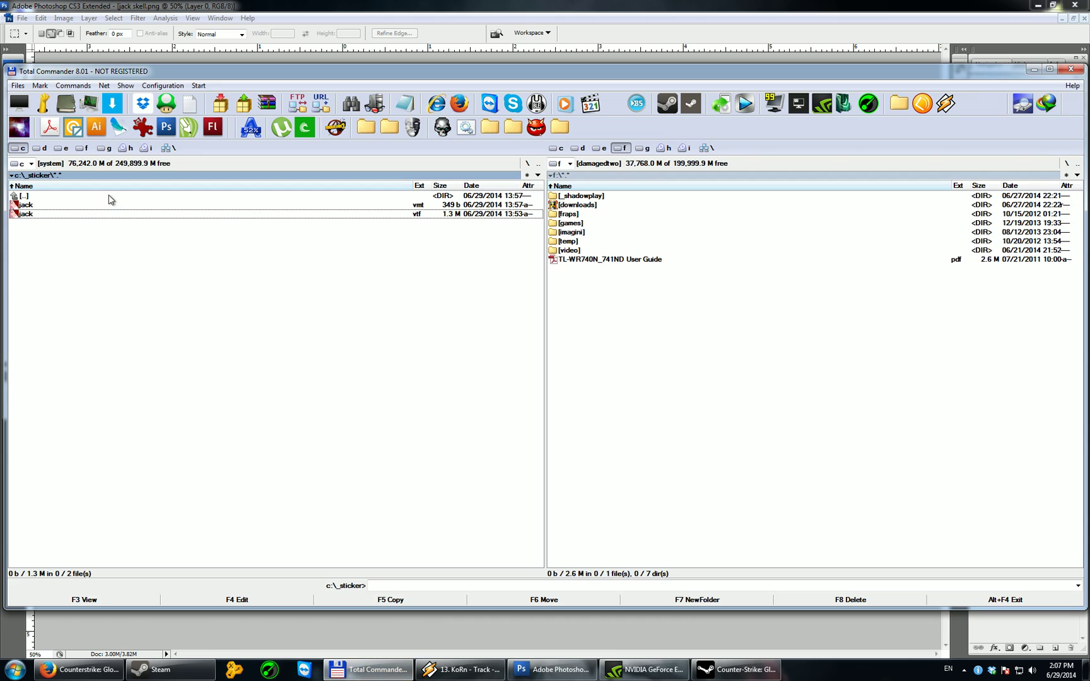
{"action": "double_click", "coordinate": [32, 197]}
{"action": "double_click", "coordinate": [51, 196]}
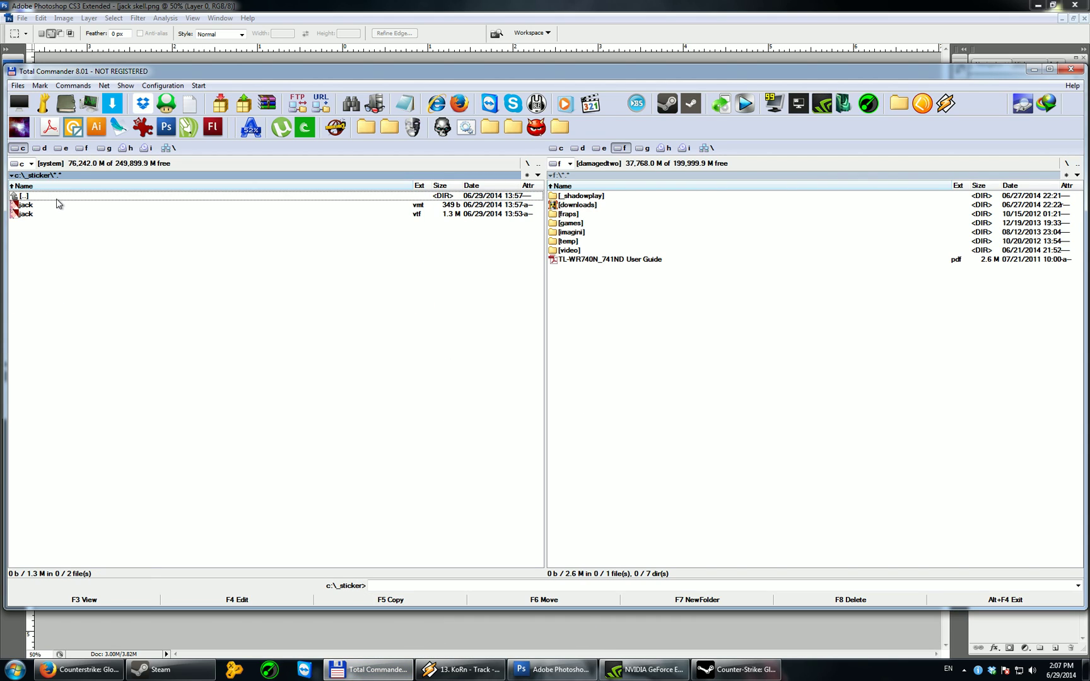
Close the Counter-Strike SDK launcher window and return to the jack skell image in Photoshop.
{"action": "right_click", "coordinate": [735, 669]}
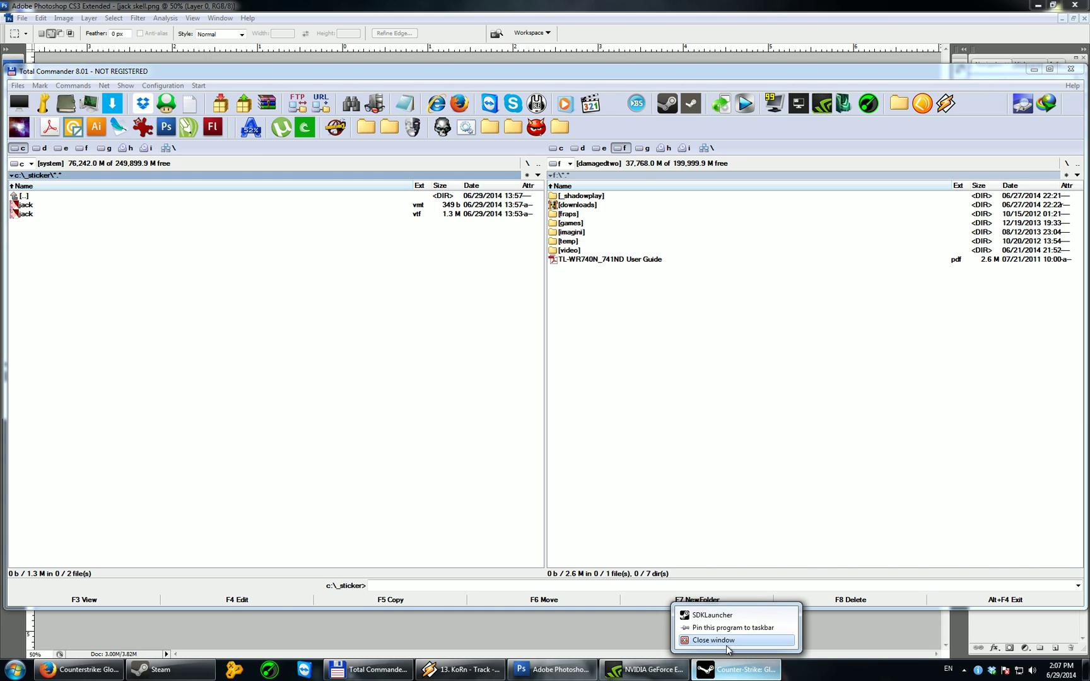
{"action": "left_click", "coordinate": [727, 650]}
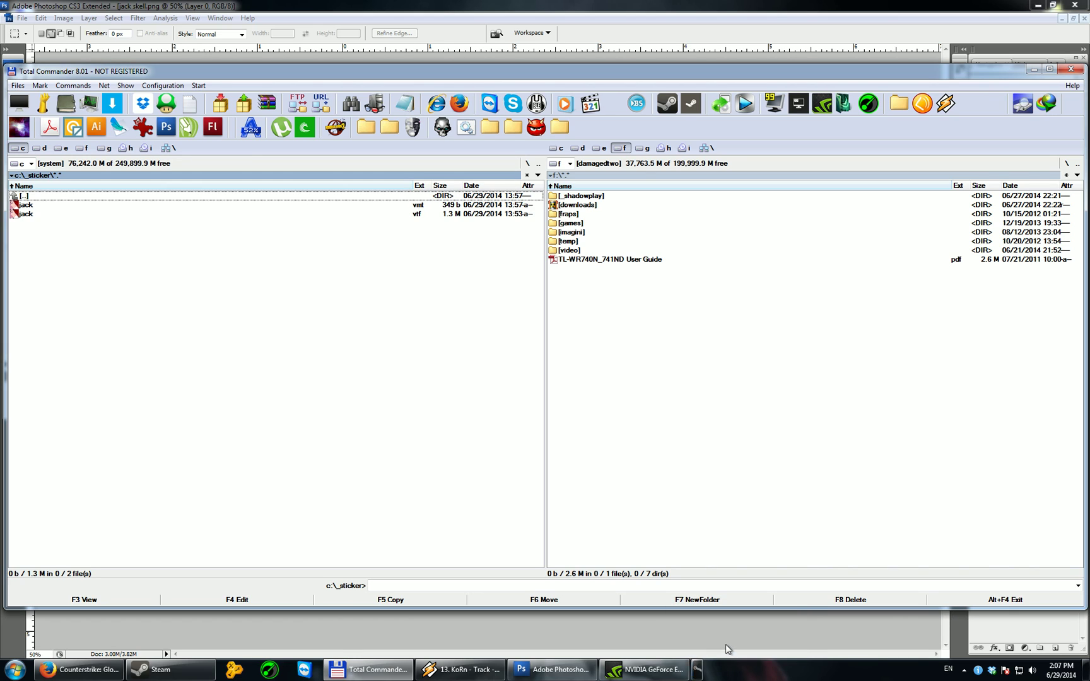
{"action": "left_click", "coordinate": [921, 32]}
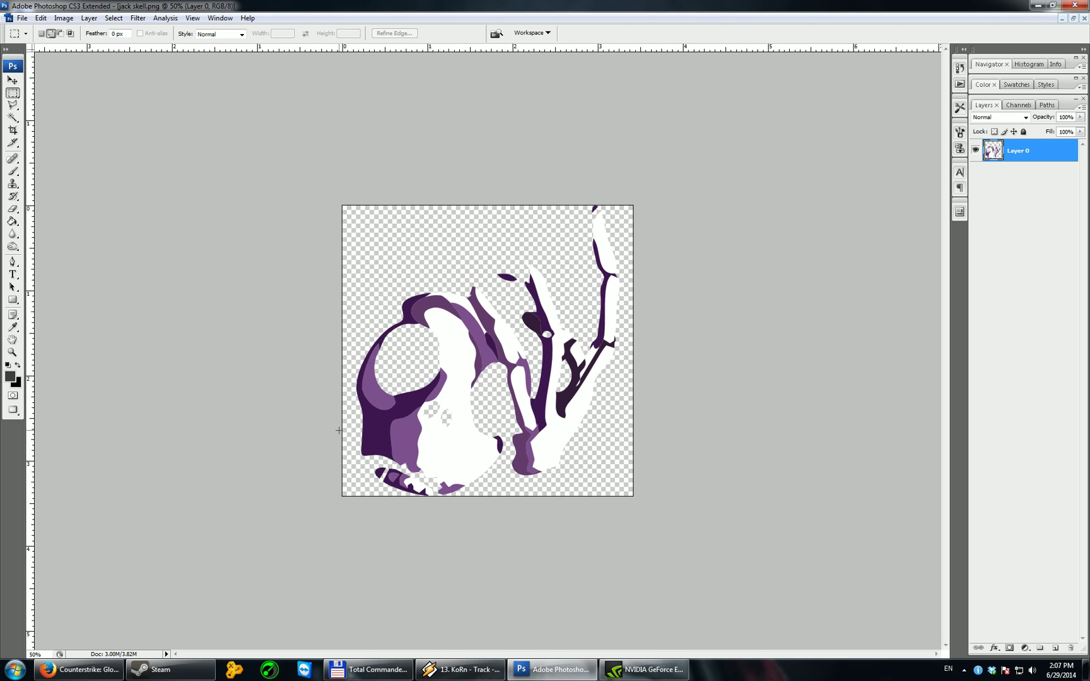
Save the image as PNG over jack skell.png on the desktop, confirming the replacement.
{"action": "key", "text": "ctrl+shift+s"}
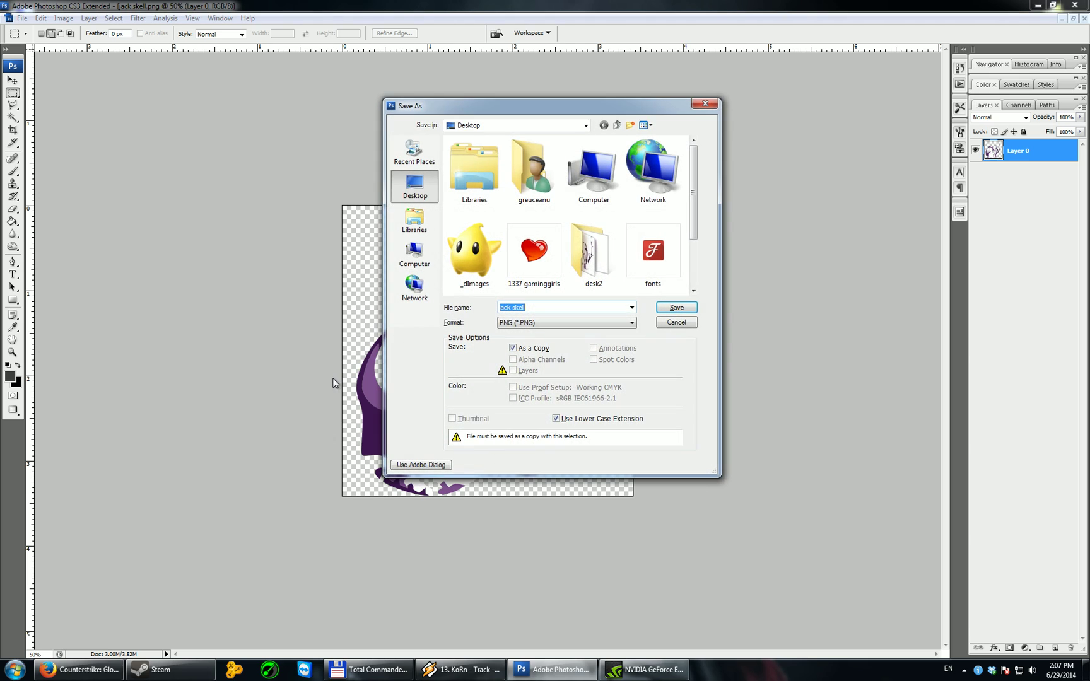
{"action": "left_click", "coordinate": [680, 311]}
{"action": "left_click", "coordinate": [578, 339]}
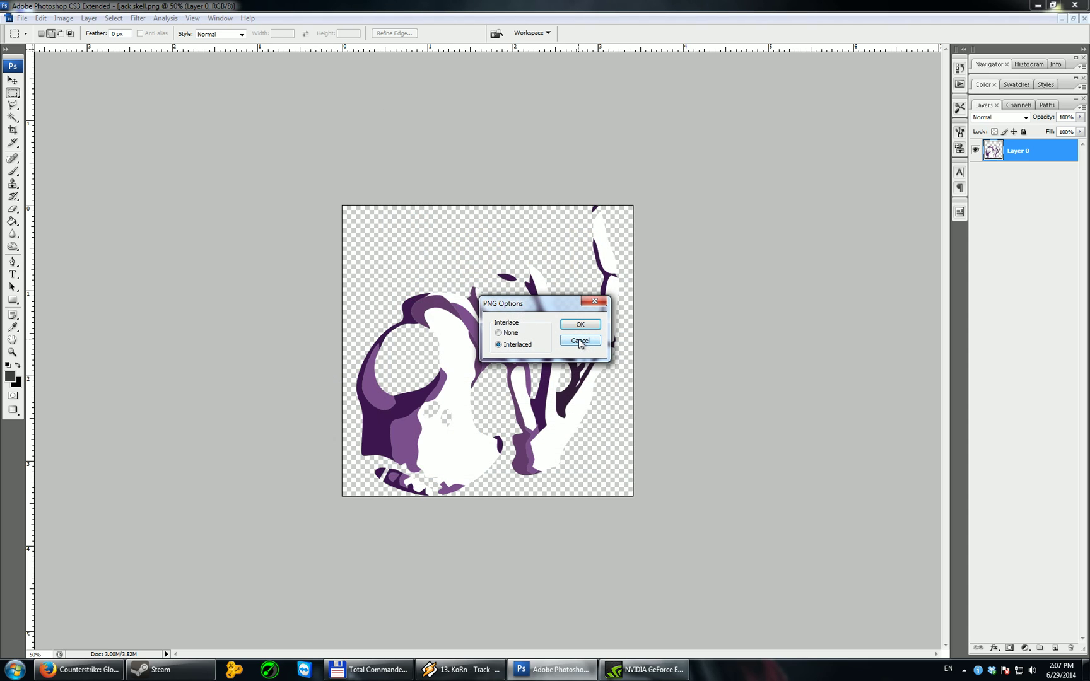
{"action": "left_click", "coordinate": [579, 323]}
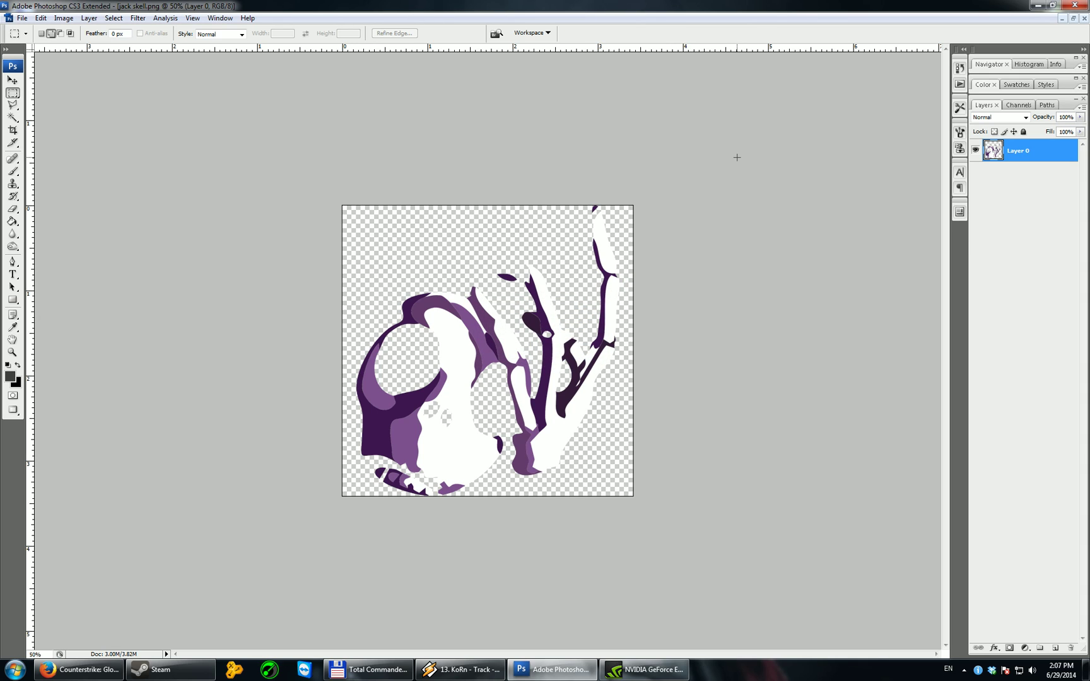
Close the document without saving, preview jack skell.png from the desktop, then return to Firefox.
{"action": "key", "text": "ctrl+w"}
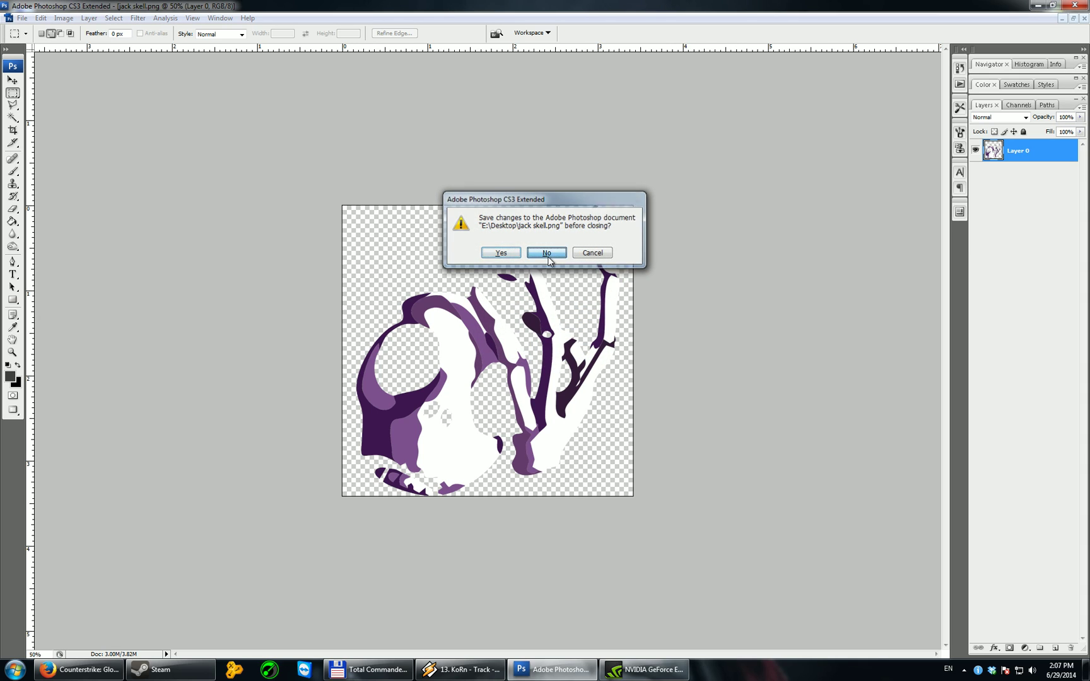
{"action": "left_click", "coordinate": [548, 254]}
{"action": "key", "text": "super+d"}
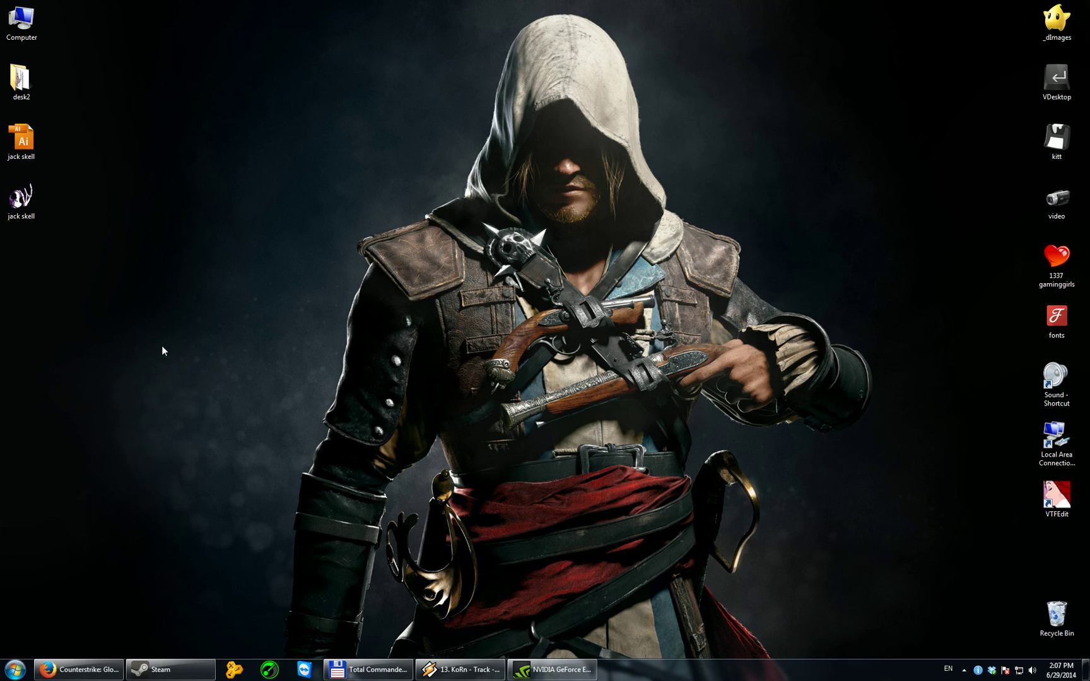
{"action": "double_click", "coordinate": [15, 200]}
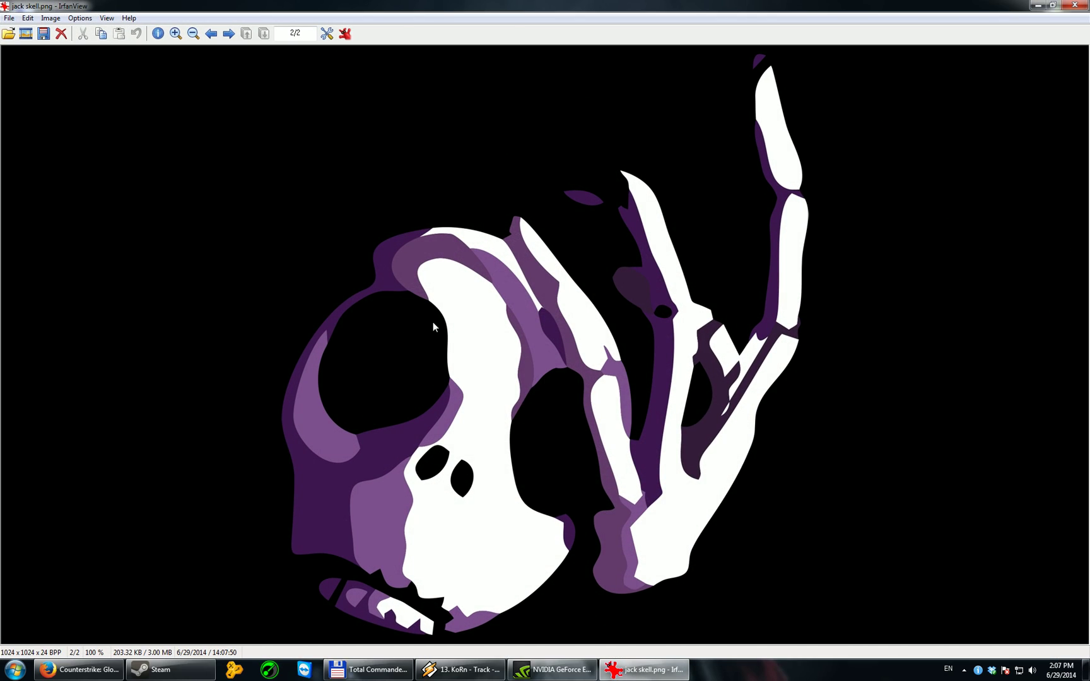
{"action": "key", "text": "Escape"}
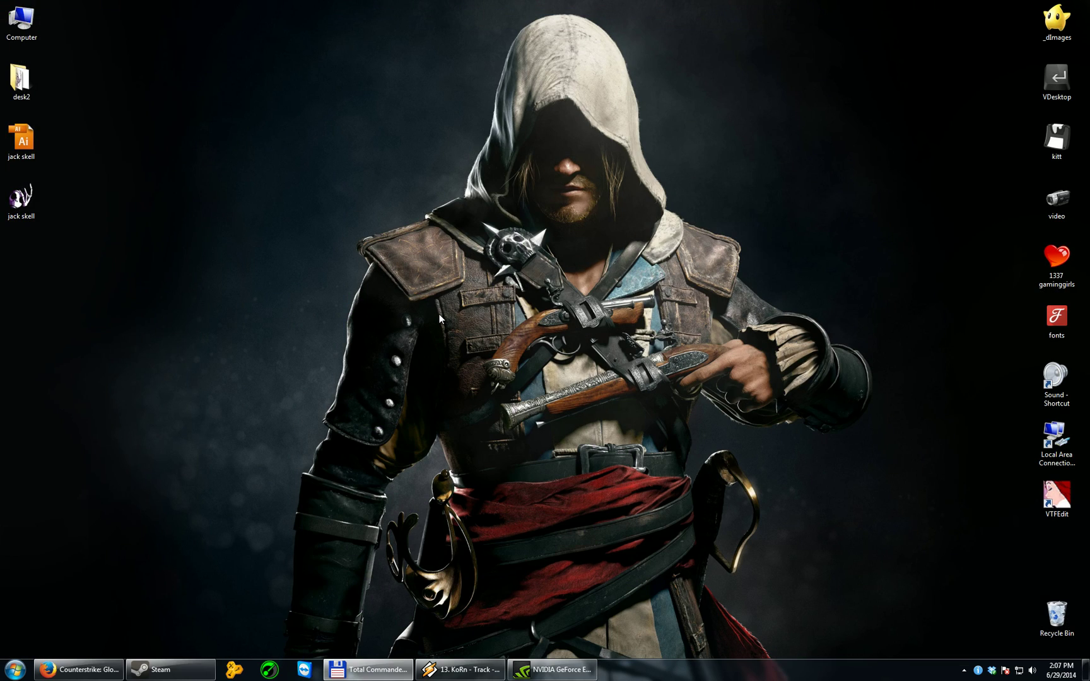
{"action": "left_click", "coordinate": [113, 669]}
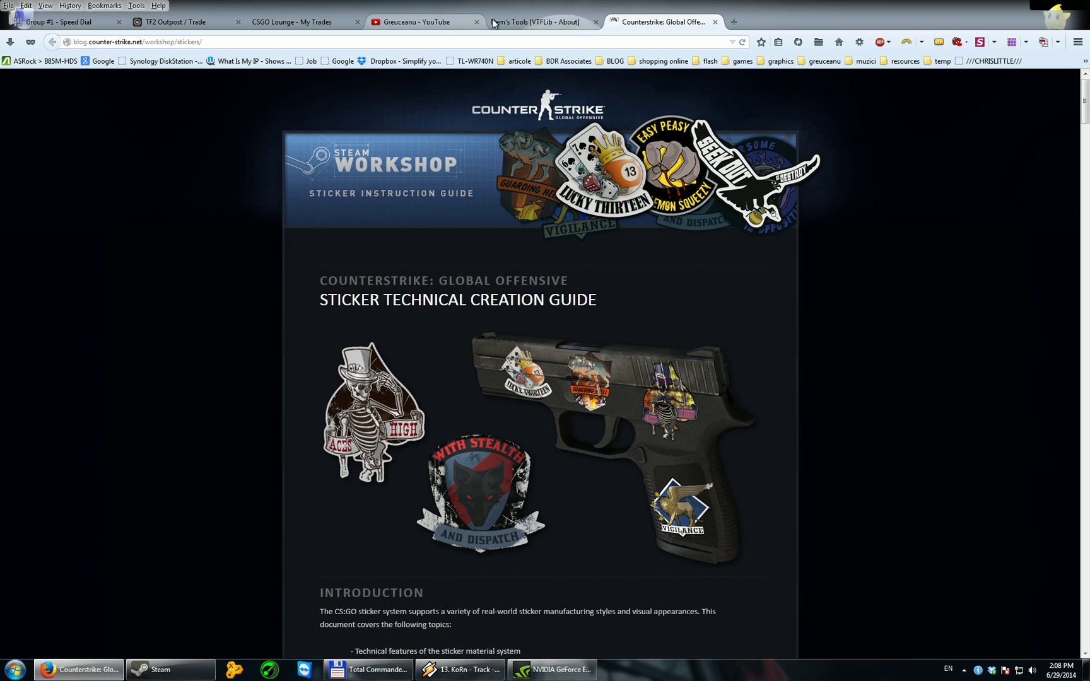
Go to the Nem's Tools VTFLib page, dismiss the antivirus window, and clear the desktop selection.
{"action": "left_click", "coordinate": [533, 23]}
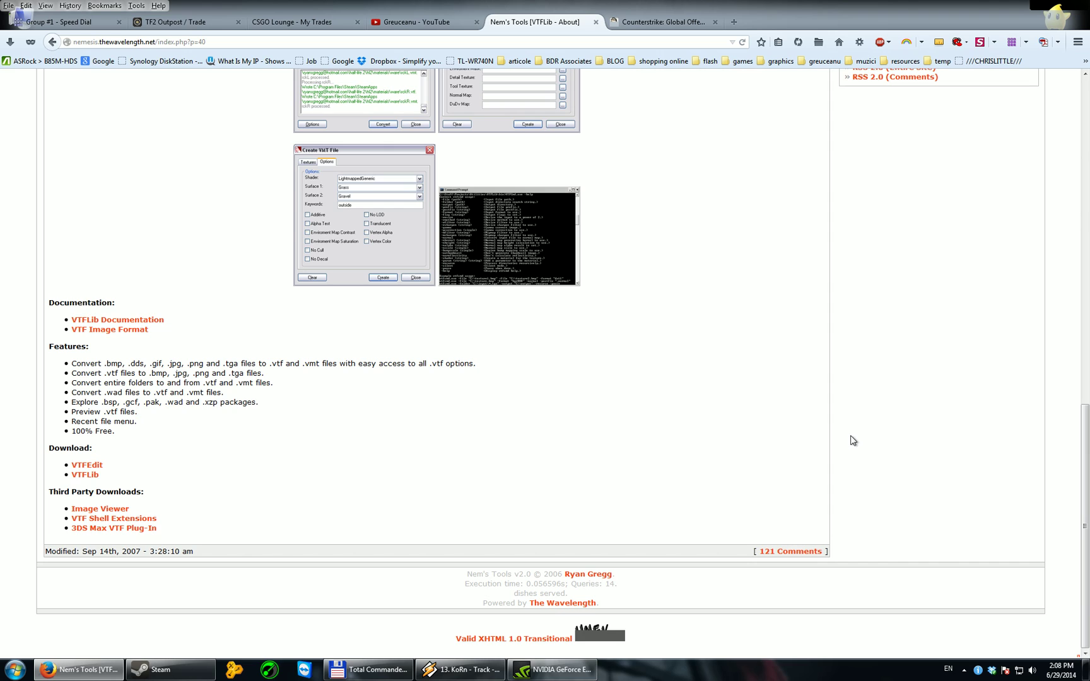
{"action": "scroll", "coordinate": [844, 429], "scroll_direction": "up", "scroll_amount": 15}
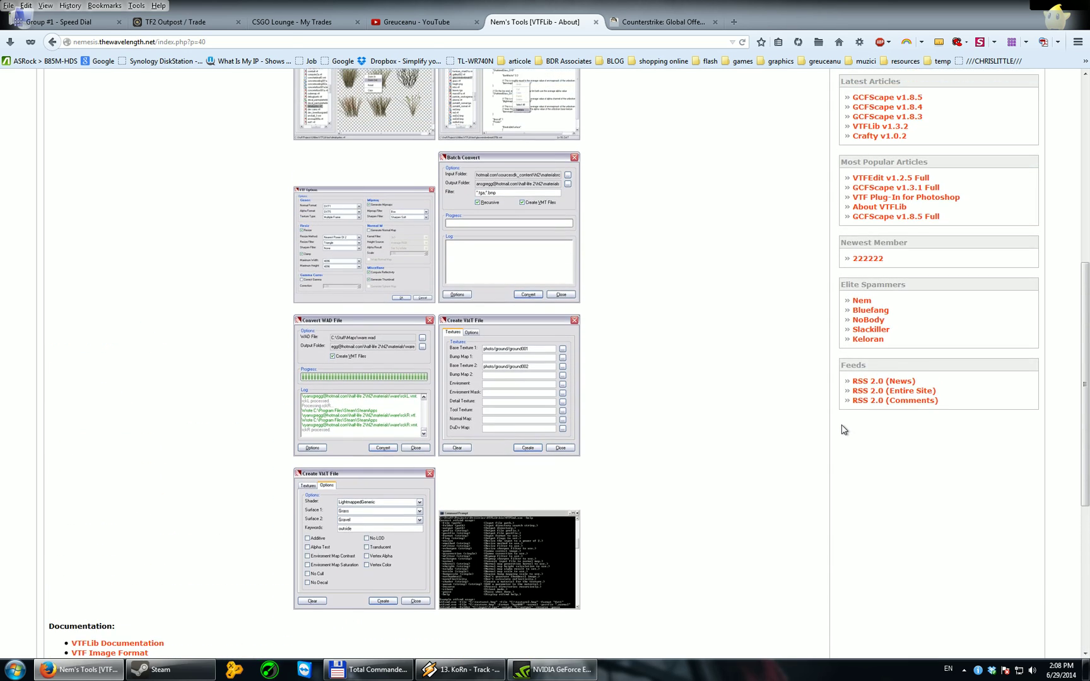
{"action": "left_click", "coordinate": [977, 671]}
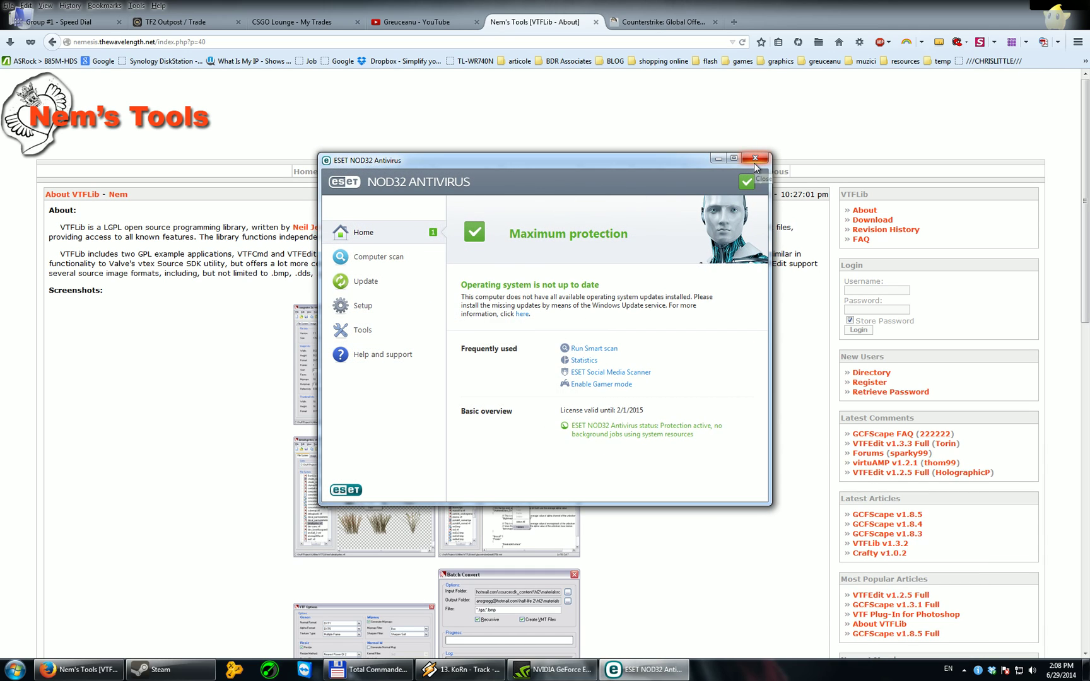
{"action": "left_click", "coordinate": [753, 163]}
{"action": "key", "text": "super+d"}
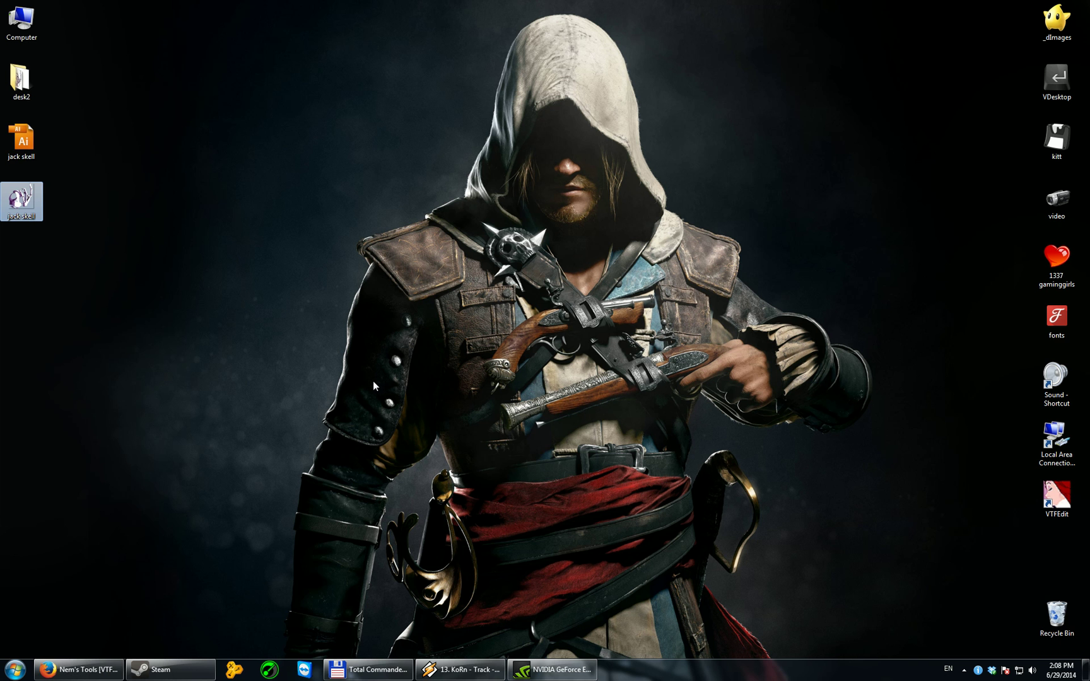
{"action": "left_click", "coordinate": [368, 379]}
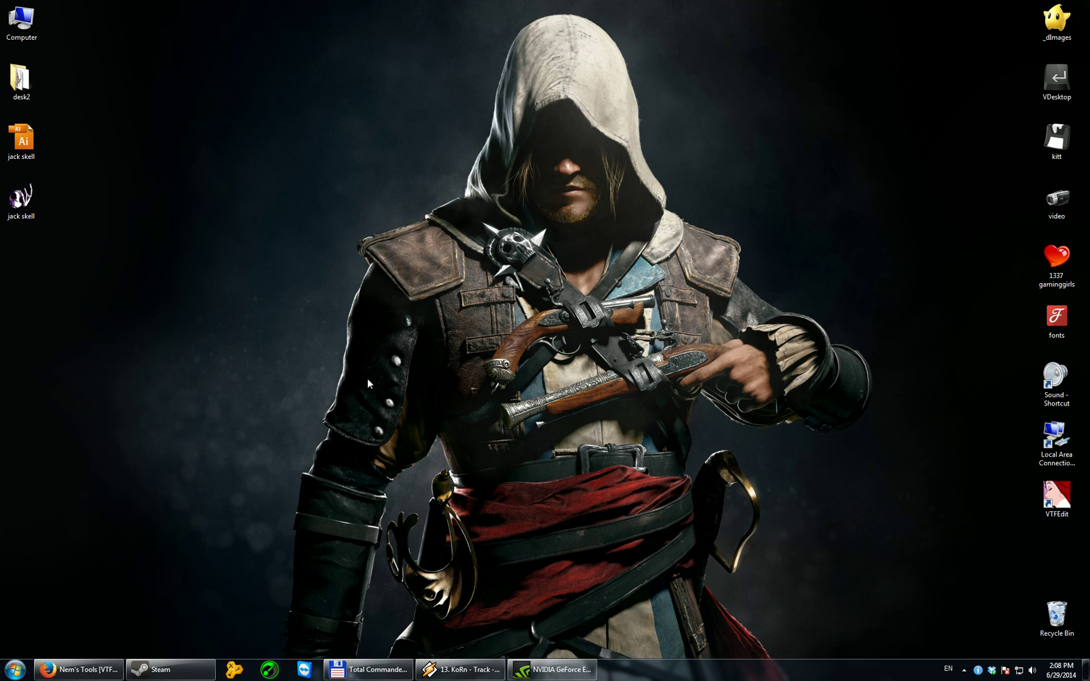
Launch VTFEdit, import jack skell from the Desktop with default VTF options, and tick No Mipmap.
{"action": "left_click", "coordinate": [1072, 501]}
{"action": "double_click", "coordinate": [1072, 502]}
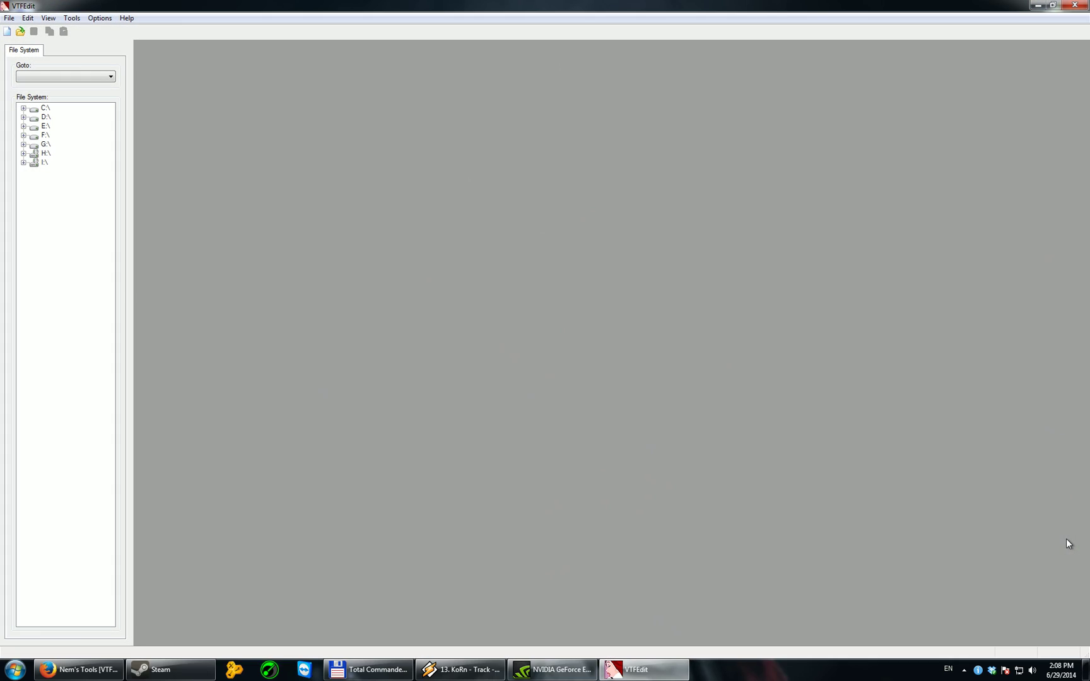
{"action": "left_click", "coordinate": [9, 17]}
{"action": "left_click", "coordinate": [29, 90]}
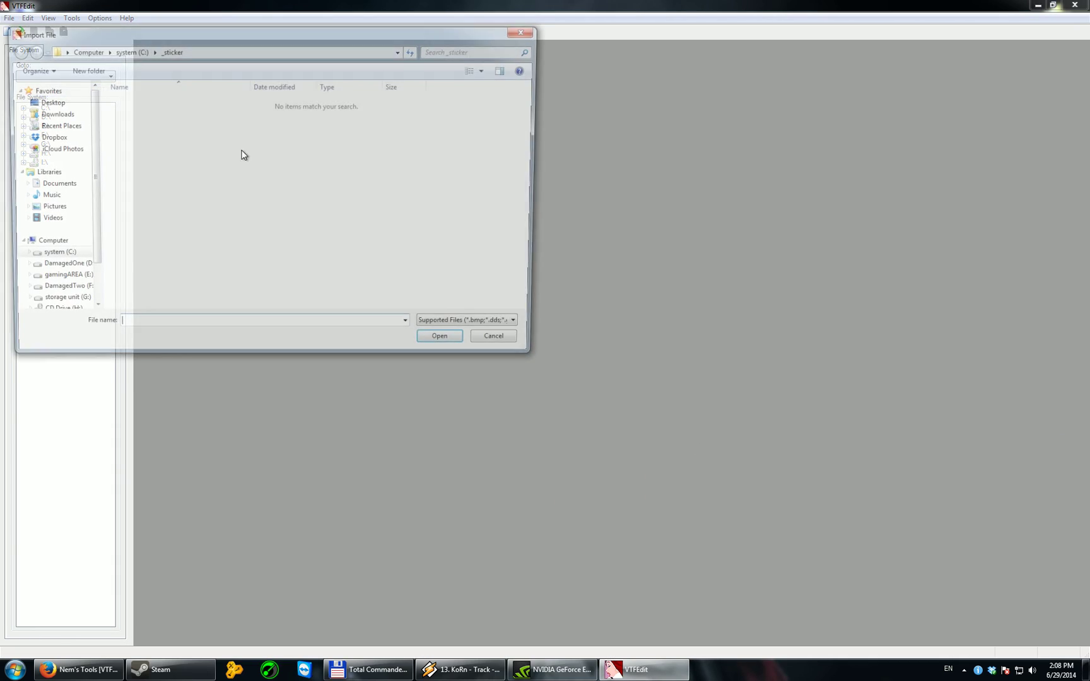
{"action": "left_click", "coordinate": [46, 101]}
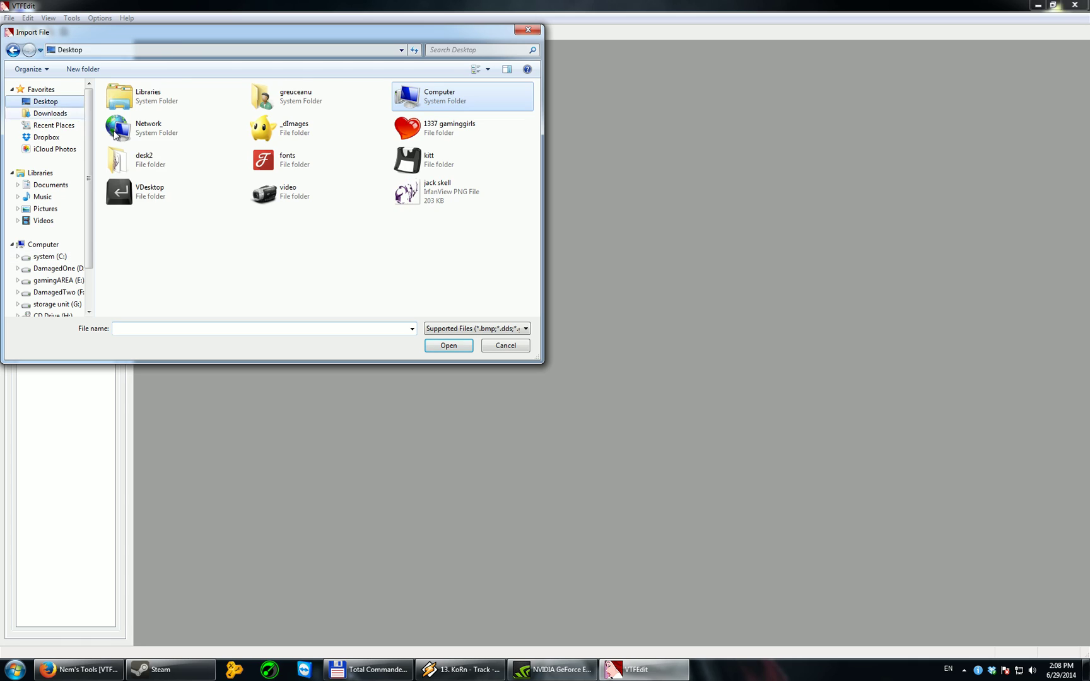
{"action": "left_click", "coordinate": [459, 191]}
{"action": "double_click", "coordinate": [459, 191]}
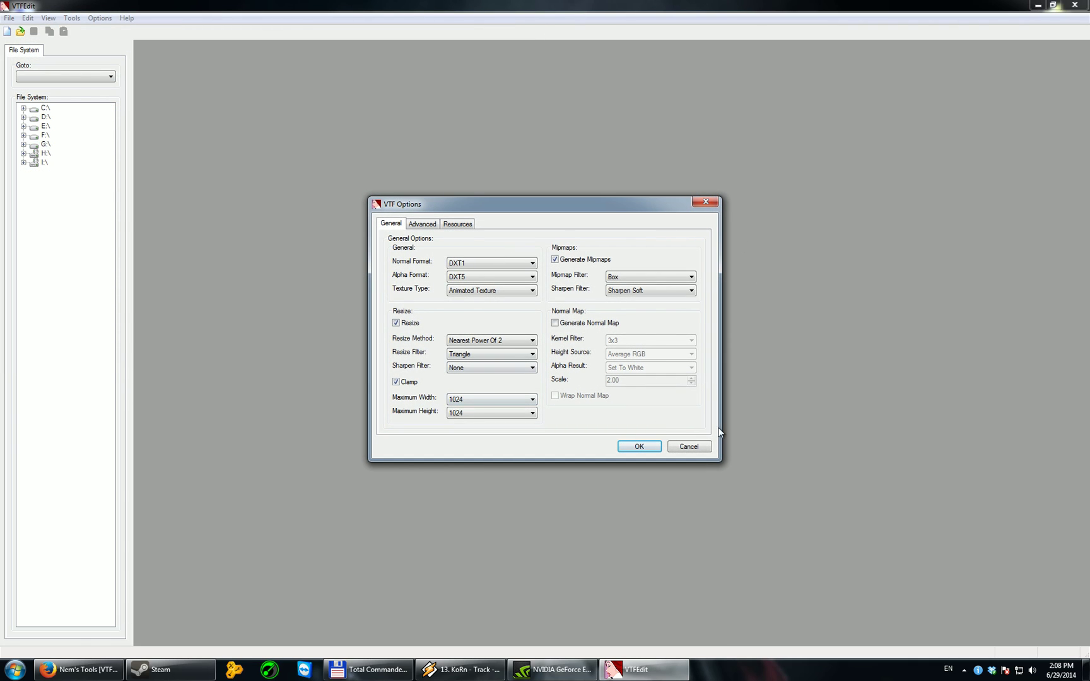
{"action": "left_click", "coordinate": [640, 446]}
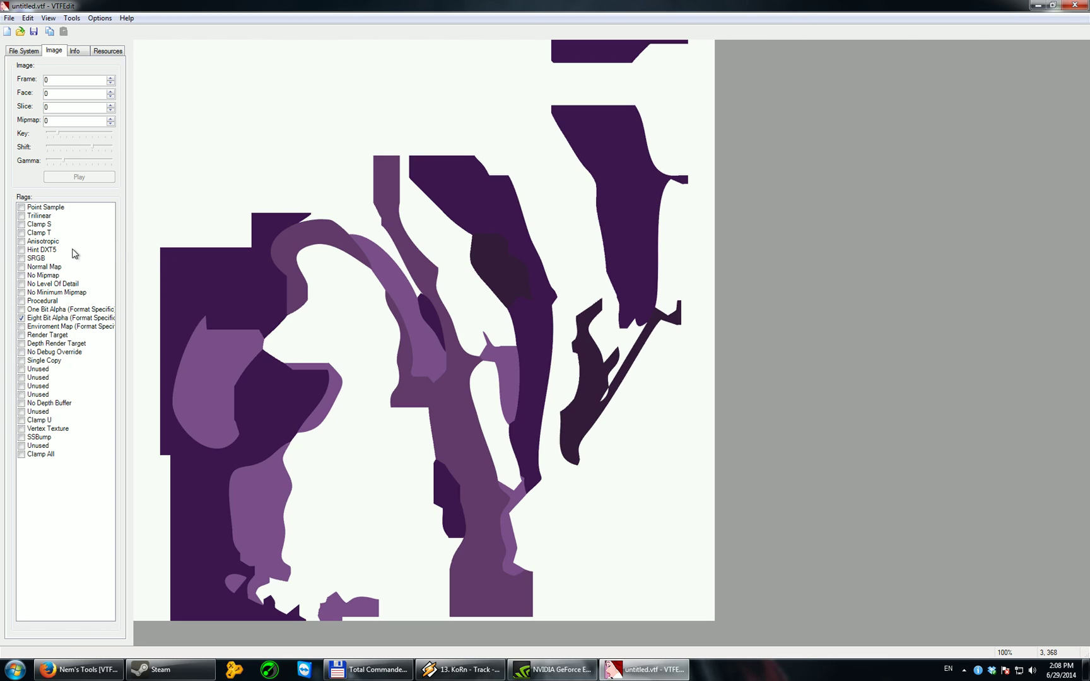
{"action": "left_click", "coordinate": [22, 276]}
Tick No Level Of Detail, overwrite C:\_sticker\jack.vtf with the texture, and close VTFEdit.
{"action": "left_click", "coordinate": [22, 284]}
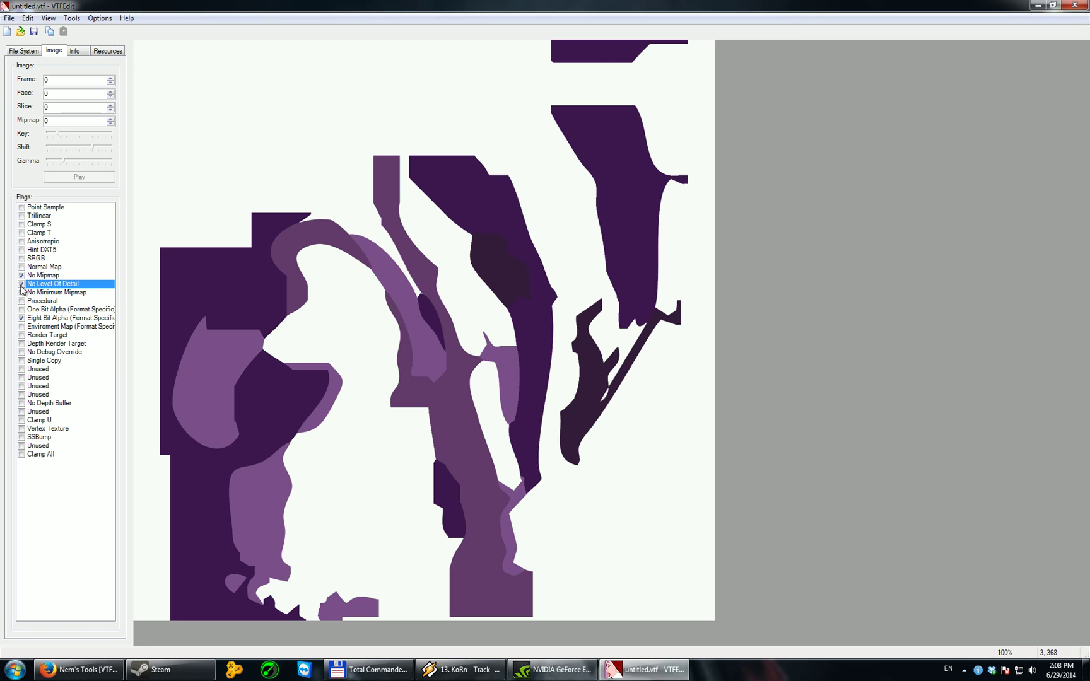
{"action": "left_click", "coordinate": [10, 19]}
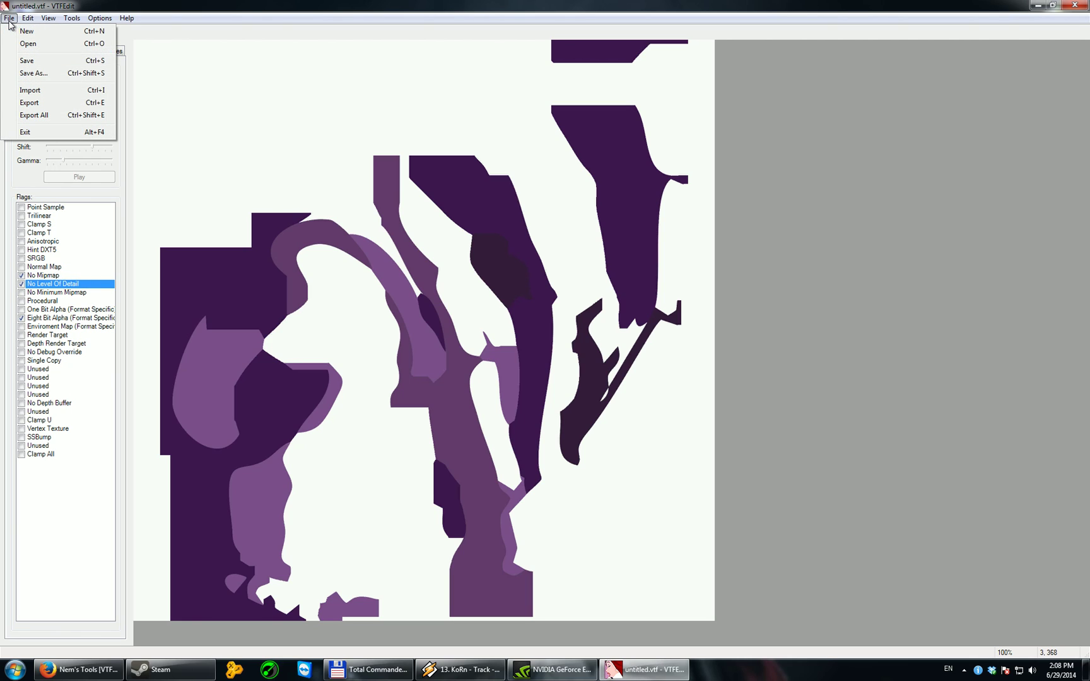
{"action": "left_click", "coordinate": [33, 74]}
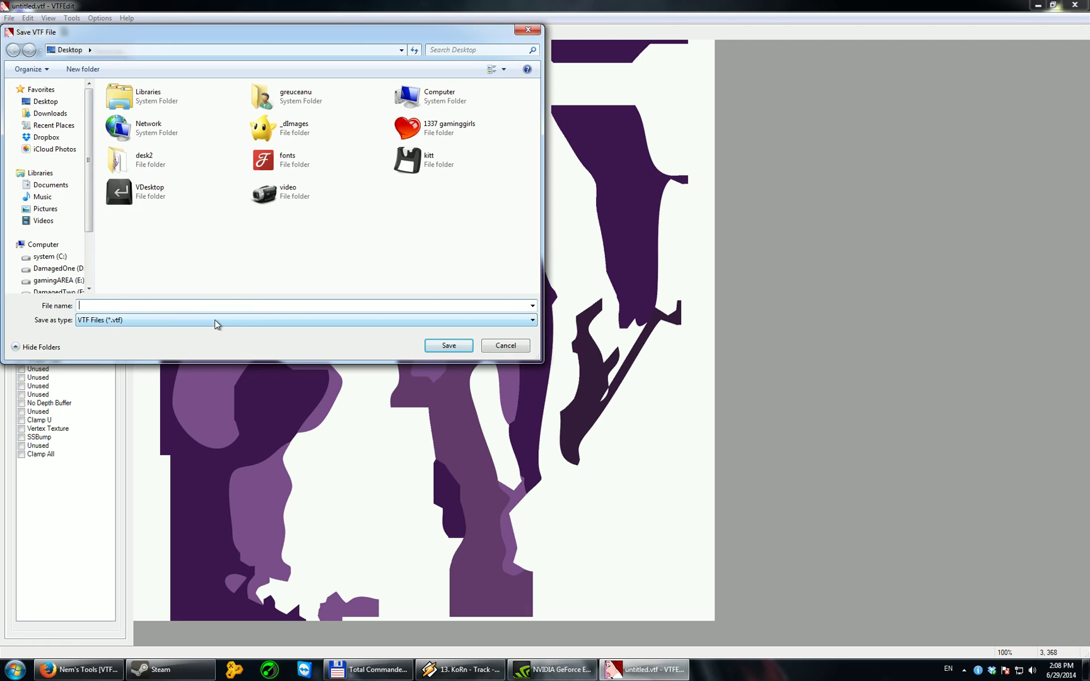
{"action": "left_click", "coordinate": [56, 257]}
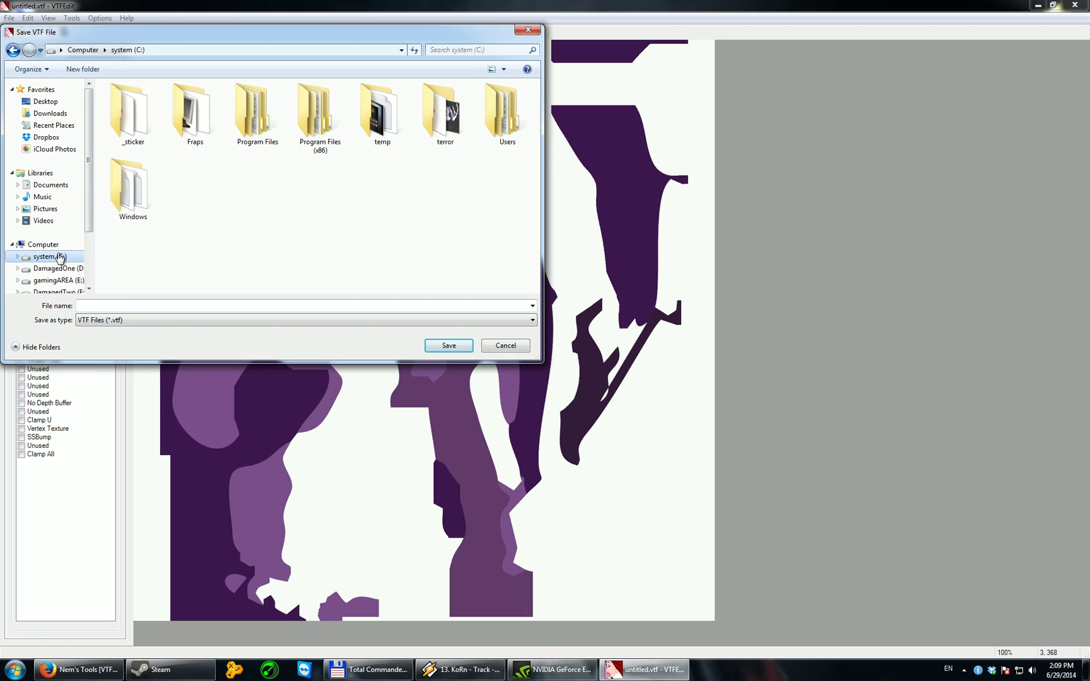
{"action": "double_click", "coordinate": [131, 129]}
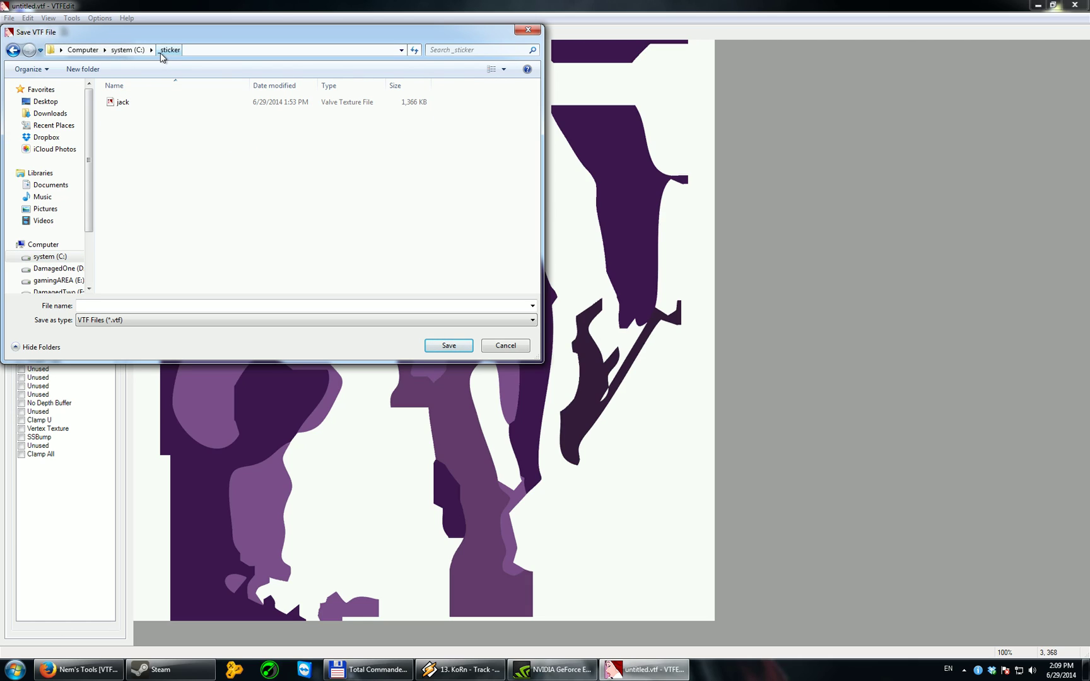
{"action": "left_click", "coordinate": [124, 108]}
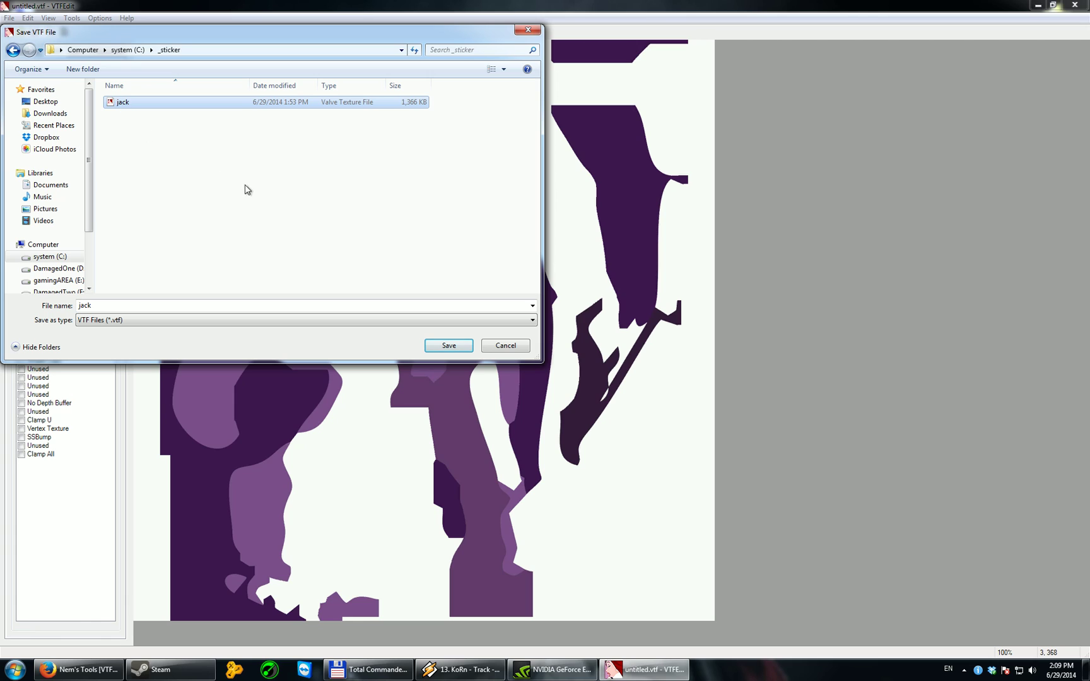
{"action": "left_click", "coordinate": [448, 346]}
{"action": "left_click", "coordinate": [573, 339]}
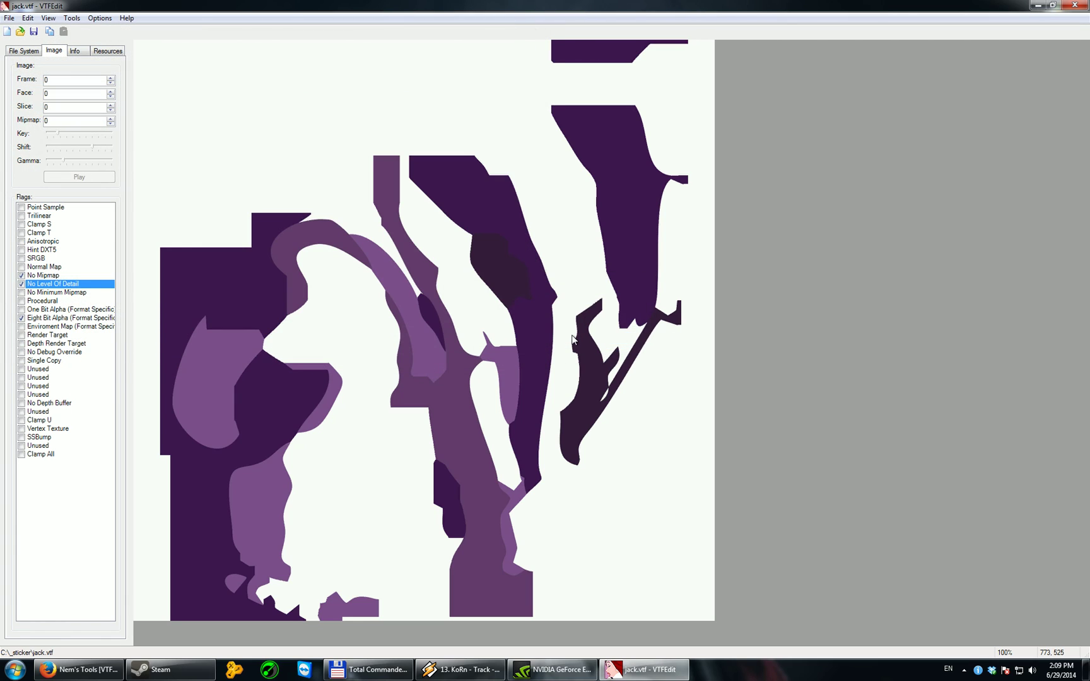
{"action": "left_click", "coordinate": [1075, 6]}
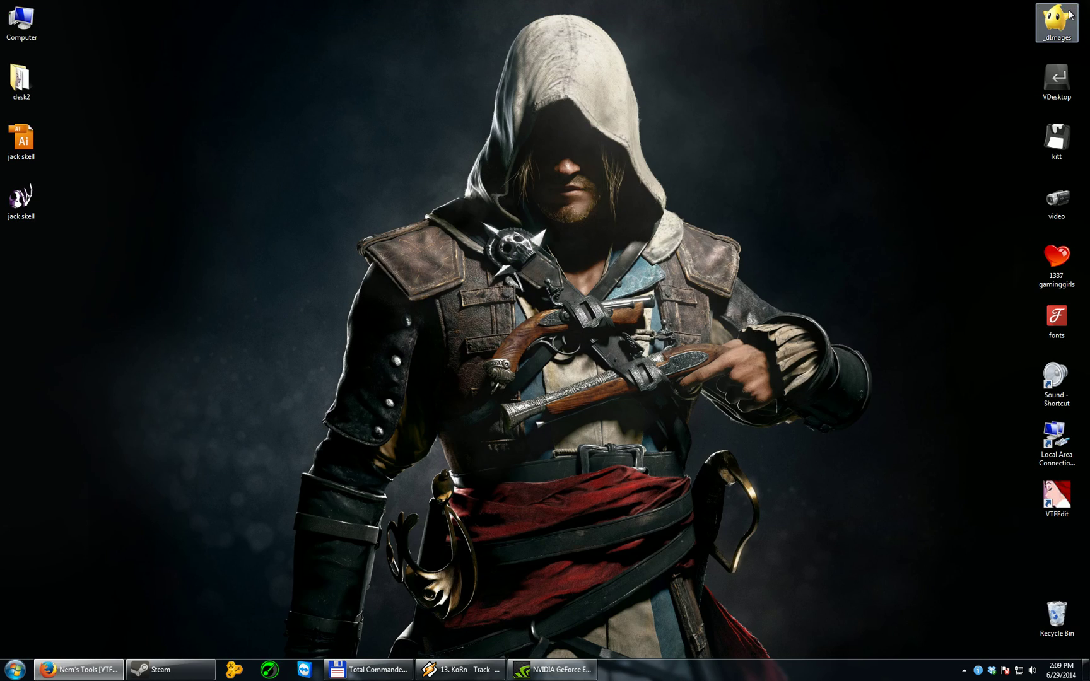
Bring back Total Commander and open a blank Notepad window from its toolbar.
{"action": "left_click", "coordinate": [362, 659]}
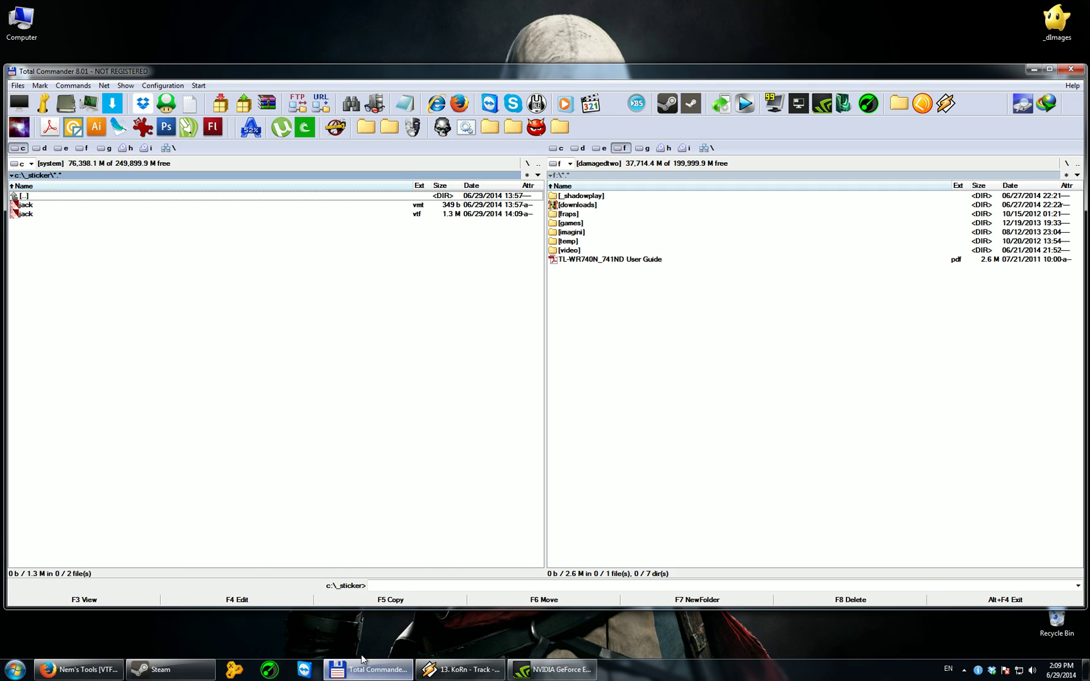
{"action": "left_click", "coordinate": [349, 214]}
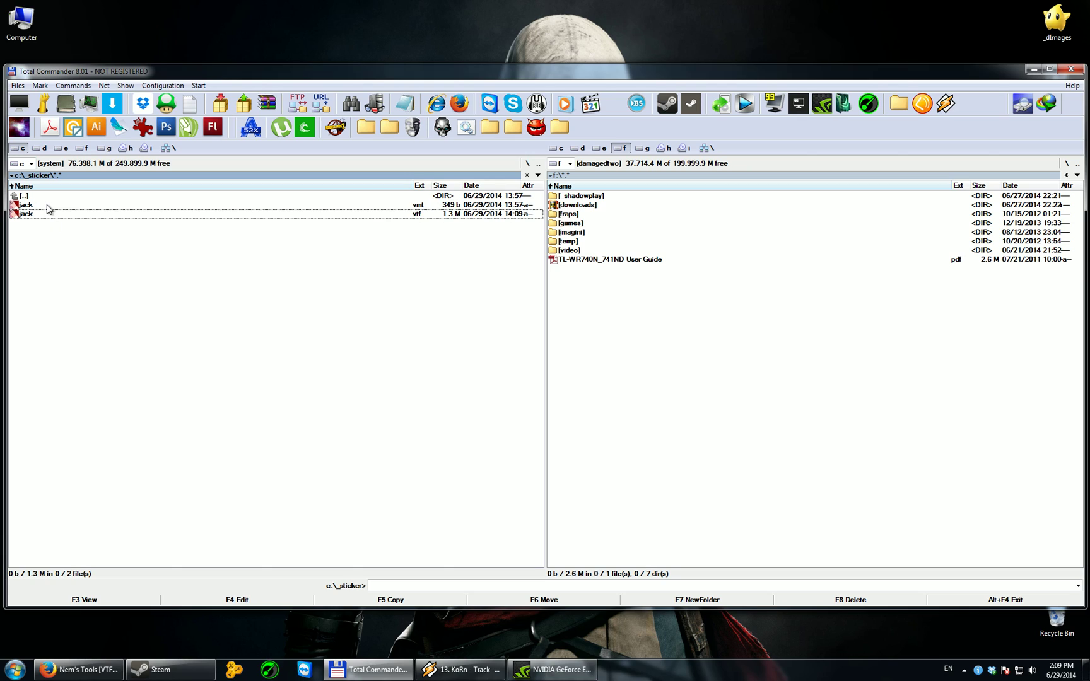
{"action": "left_click", "coordinate": [411, 107]}
Open jack.vmt in Notepad, select its text, and switch to Firefox's sticker guide tab.
{"action": "left_click", "coordinate": [129, 309]}
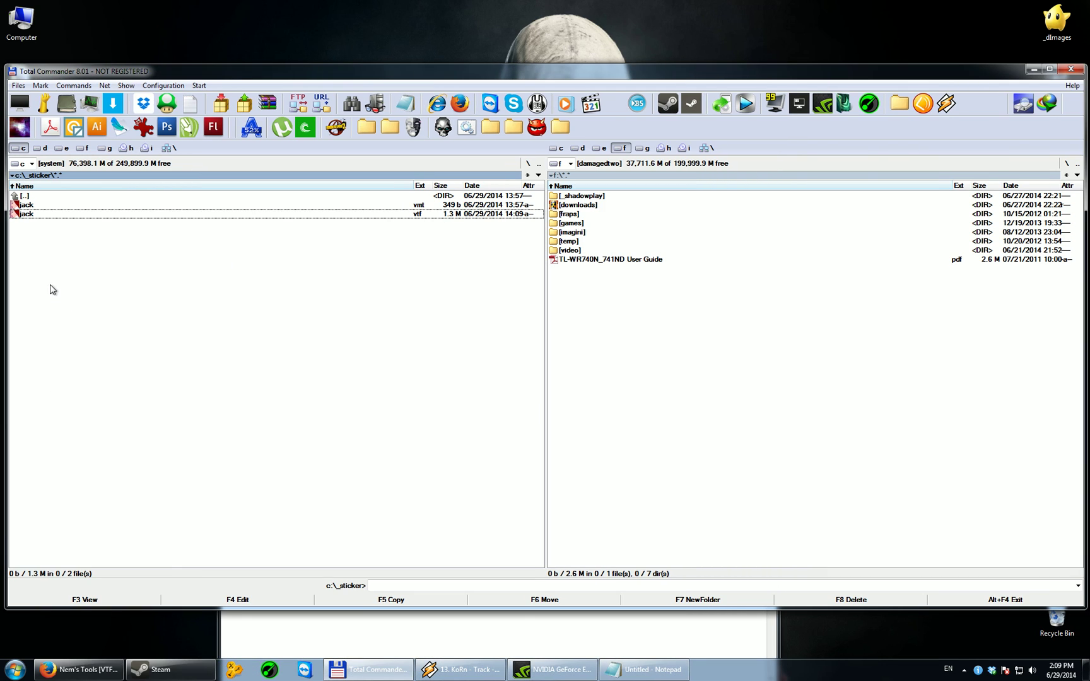
{"action": "left_click", "coordinate": [42, 205]}
{"action": "left_click_drag", "start_coordinate": [54, 208], "coordinate": [405, 106]}
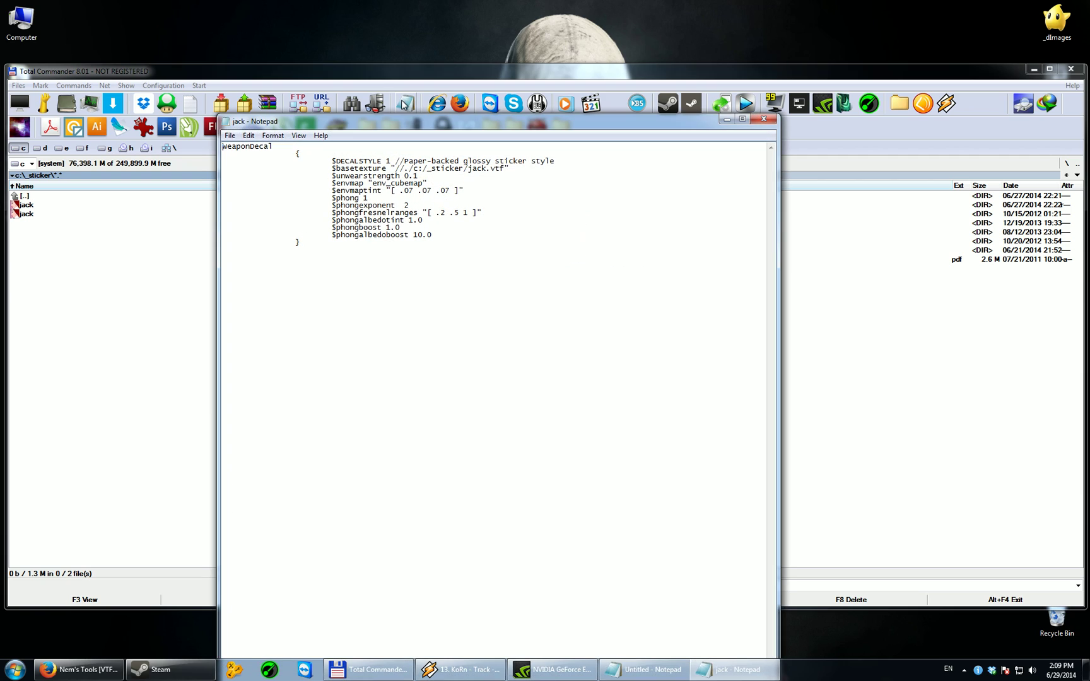
{"action": "left_click_drag", "start_coordinate": [304, 241], "coordinate": [177, 138]}
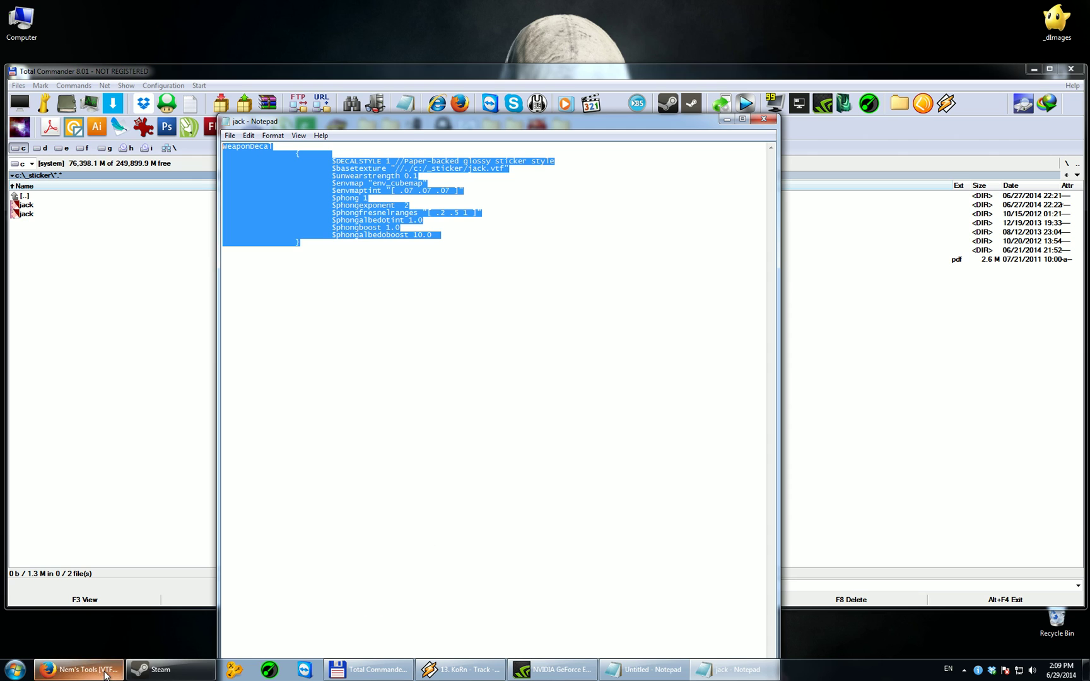
{"action": "left_click", "coordinate": [78, 670]}
{"action": "left_click", "coordinate": [672, 22]}
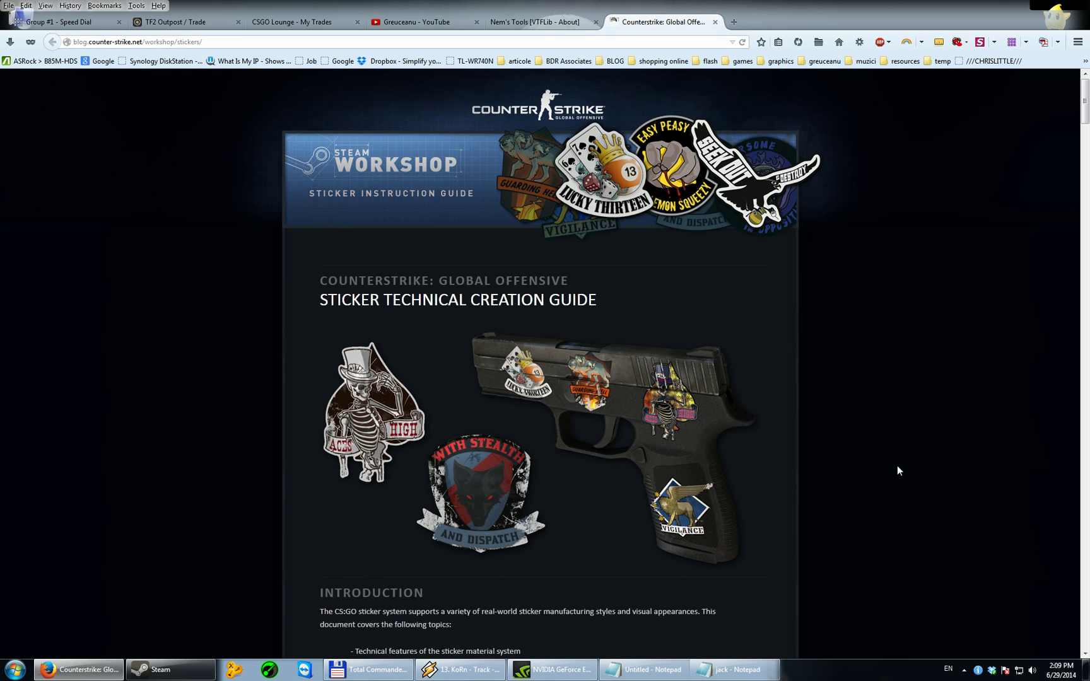
Select the WeaponDecal code under Glossy Paper-Backed Stickers ($DecalStyle 1) for copying into Notepad.
{"action": "scroll", "coordinate": [897, 470], "scroll_direction": "down", "scroll_amount": 20}
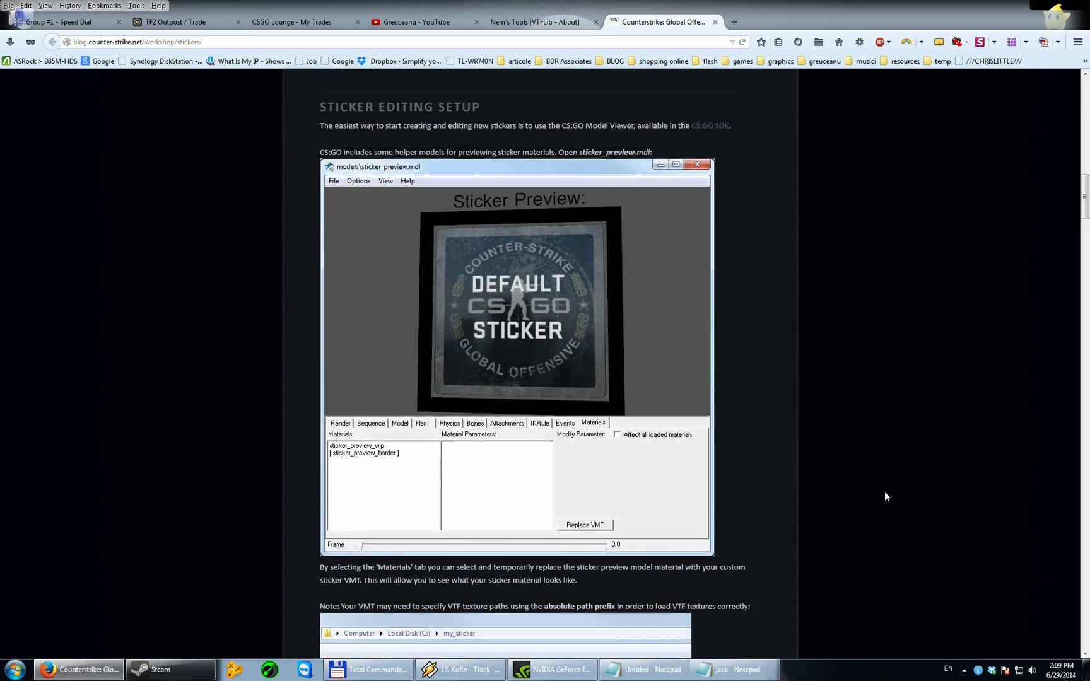
{"action": "scroll", "coordinate": [885, 491], "scroll_direction": "down", "scroll_amount": 15}
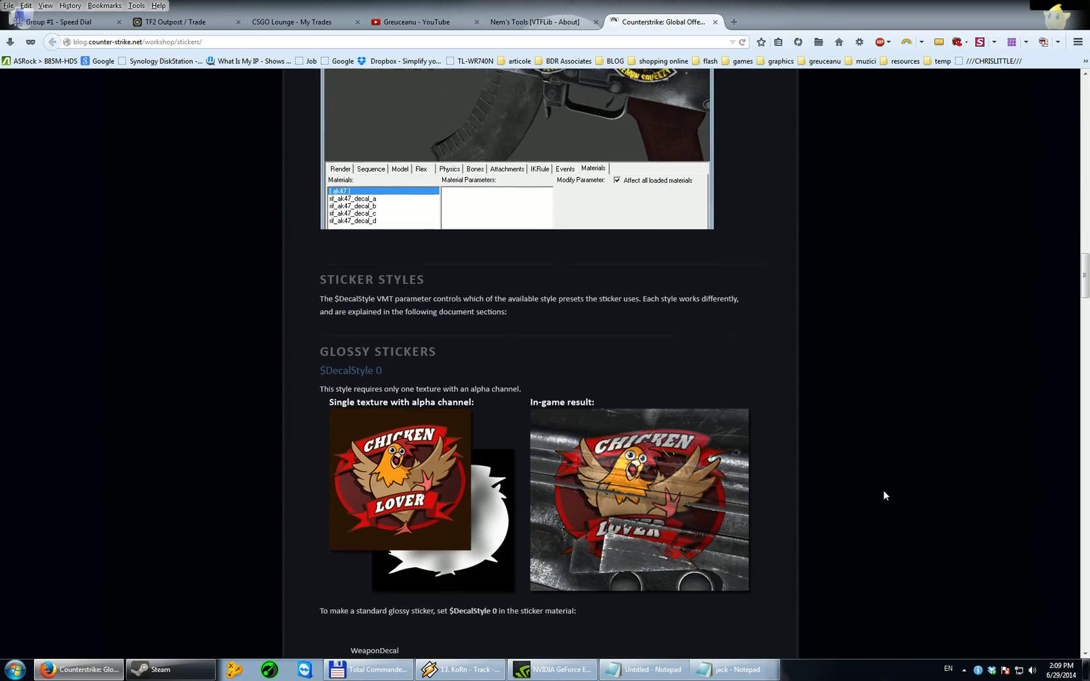
{"action": "scroll", "coordinate": [884, 492], "scroll_direction": "down", "scroll_amount": 14}
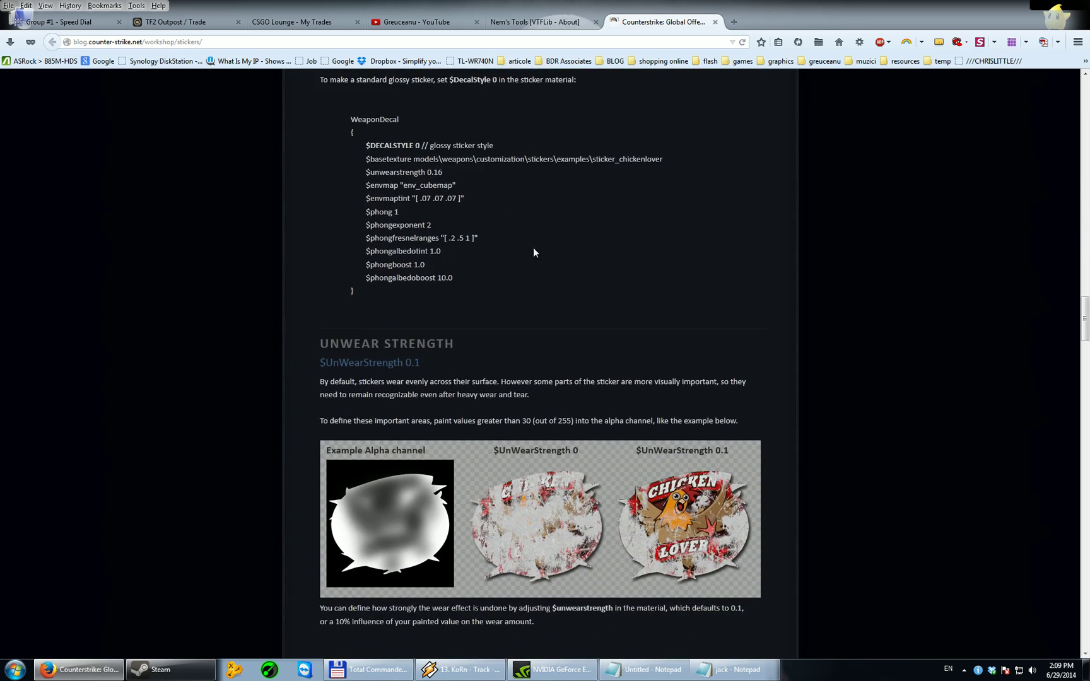
{"action": "scroll", "coordinate": [783, 295], "scroll_direction": "down", "scroll_amount": 6}
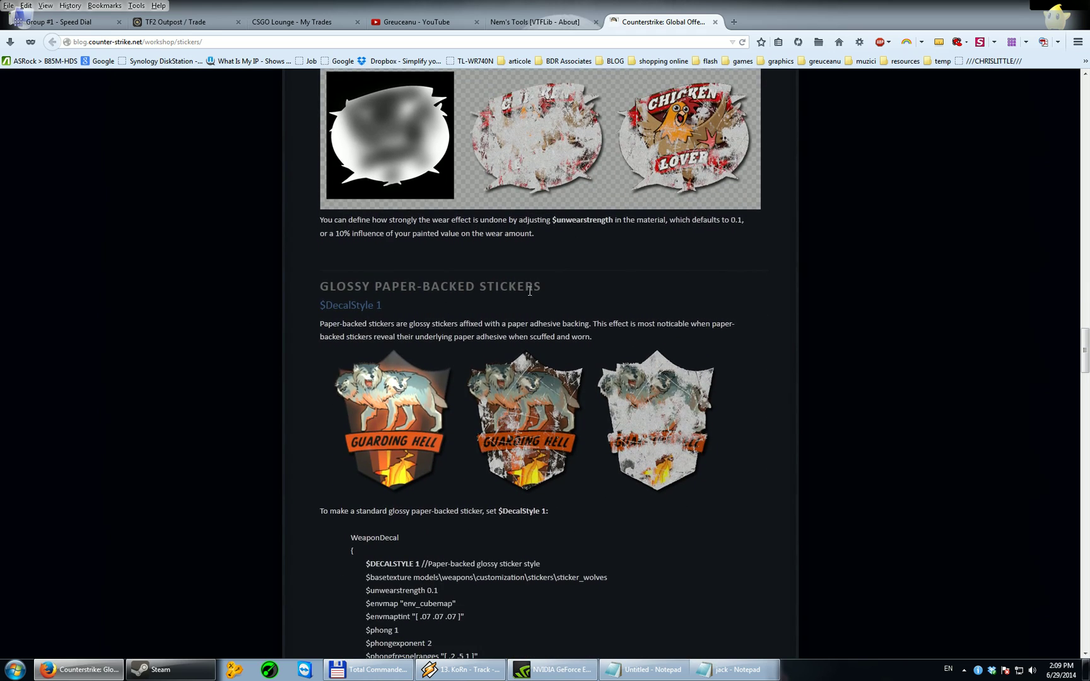
{"action": "scroll", "coordinate": [527, 313], "scroll_direction": "down", "scroll_amount": 2}
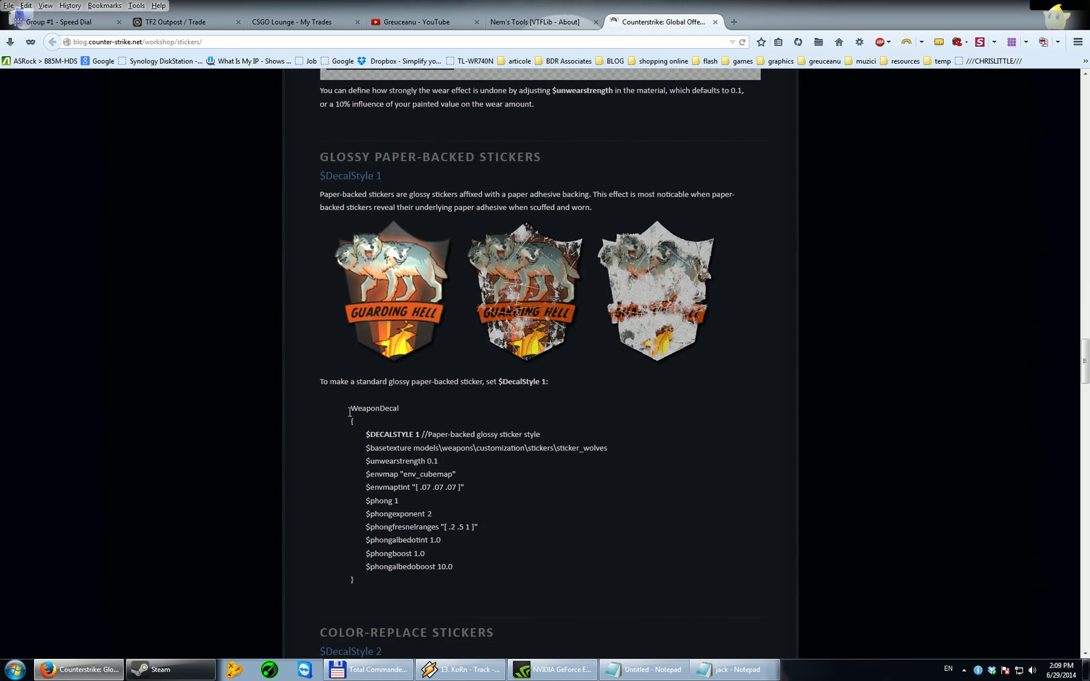
{"action": "left_click_drag", "start_coordinate": [350, 410], "coordinate": [376, 583]}
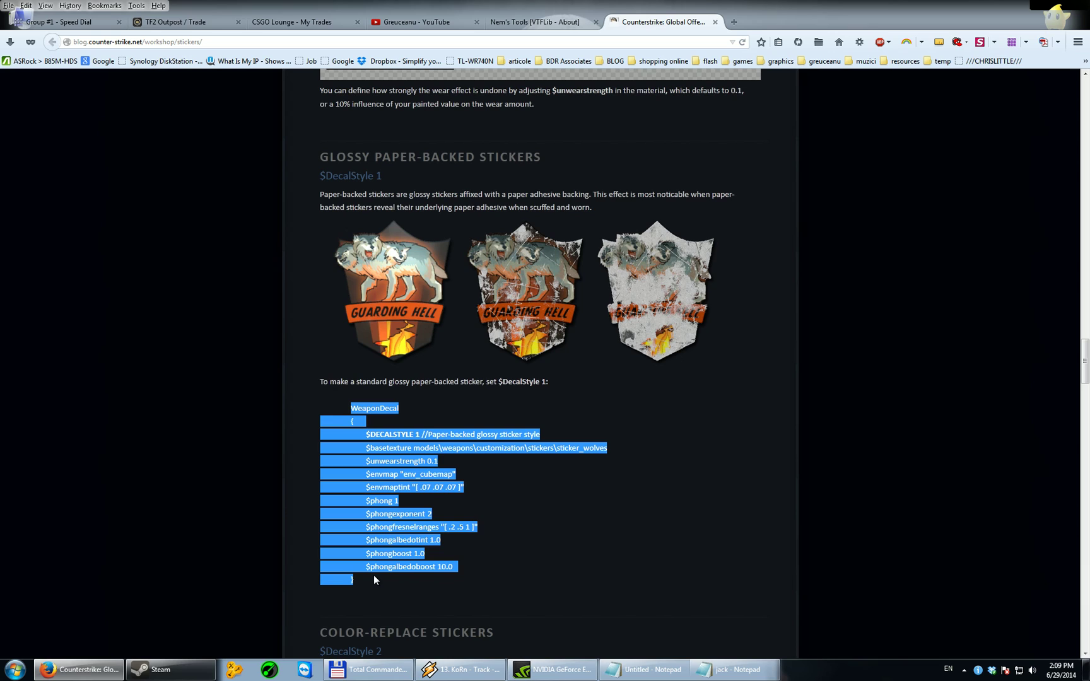
{"action": "left_click", "coordinate": [654, 676]}
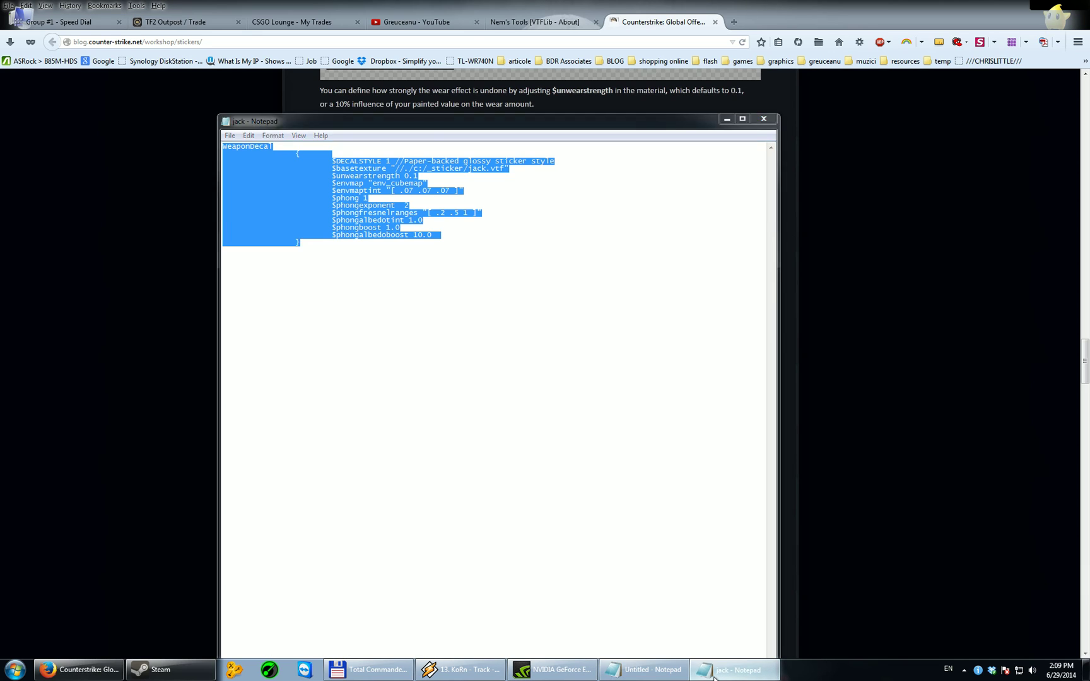
Paste the copied WeaponDecal code into the blank Untitled Notepad.
{"action": "left_click", "coordinate": [654, 676]}
{"action": "left_click", "coordinate": [654, 676]}
{"action": "type", "text": "weaponDecal \t\t{ \t\t\t$DECALSTYLE 1 //Paper-backed glossy sticker style \t\t\t$basetexture models\\weapons\\customization\\stickers\\sticker_wolves \t\t\t$unwearstrength 0.1 \t\t\t$envmap \"env_cubemap\" \t\t\t$envmaptint \"[ .07 .07 .07 ]\" \t\t\t$phong 1 \t\t\t$phongexponent  2 \t\t\t$phongfresnelranges \"[ .2 .5 1 ]\" \t\t\t$phongalbedotint 1.0 \t\t\t$phongboost 1.0 \t\t\t$phongalbedoboost 10.0 \t\t}"}
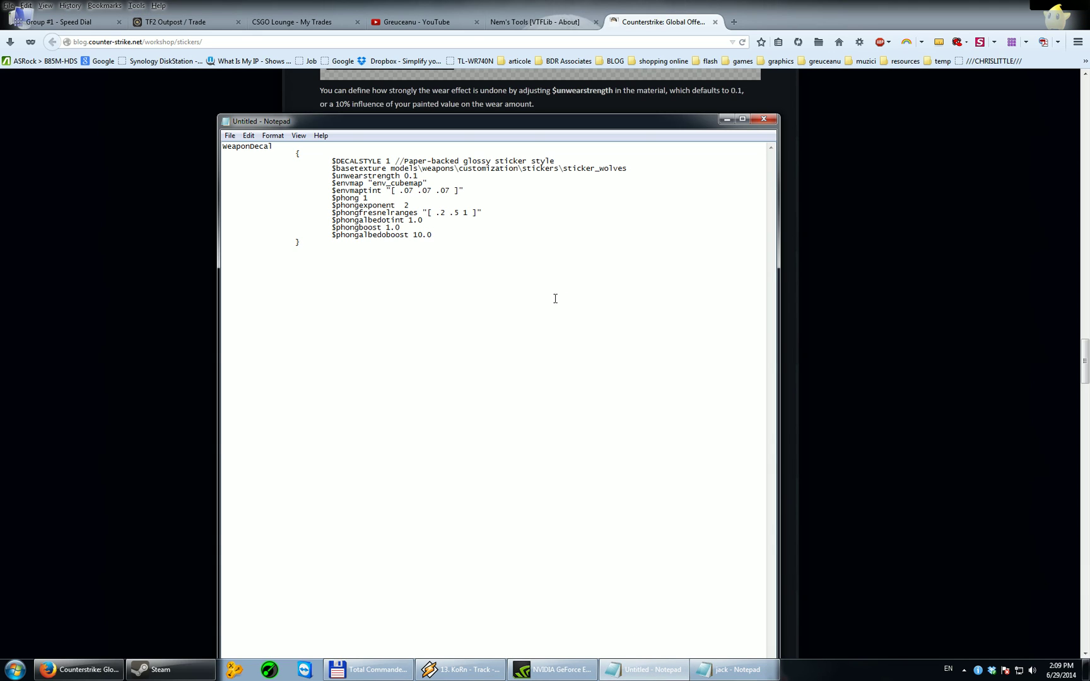
Delete the sticker_wolves texture path after $basetexture in the untitled file.
{"action": "left_click", "coordinate": [731, 670]}
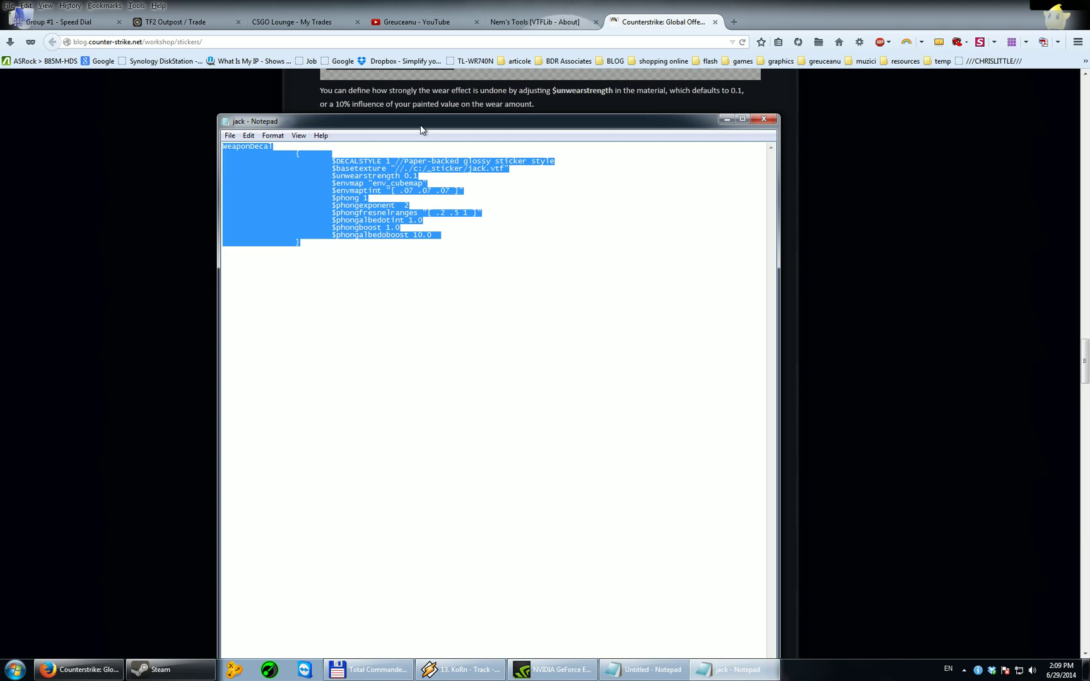
{"action": "left_click", "coordinate": [524, 187]}
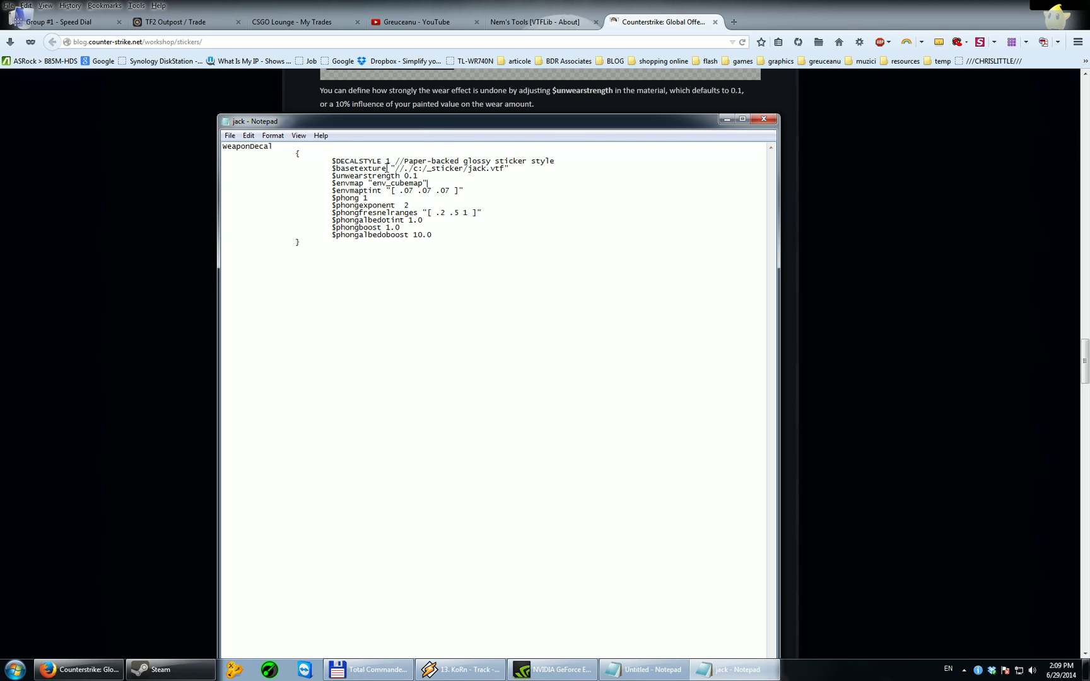
{"action": "left_click", "coordinate": [737, 670]}
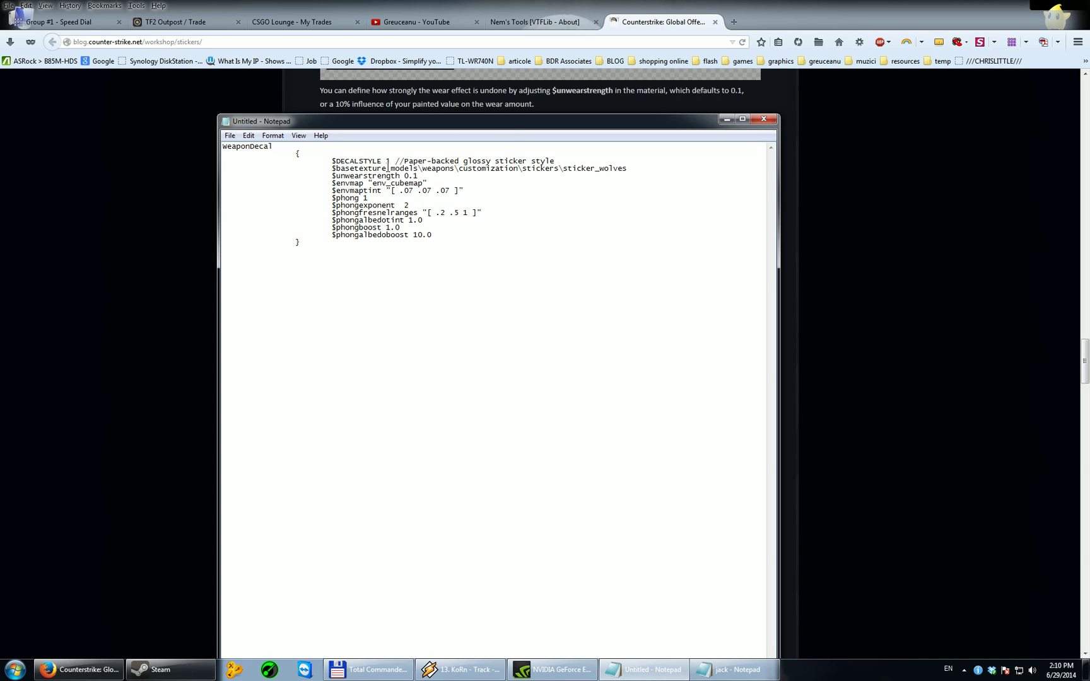
{"action": "left_click_drag", "start_coordinate": [392, 168], "coordinate": [626, 171]}
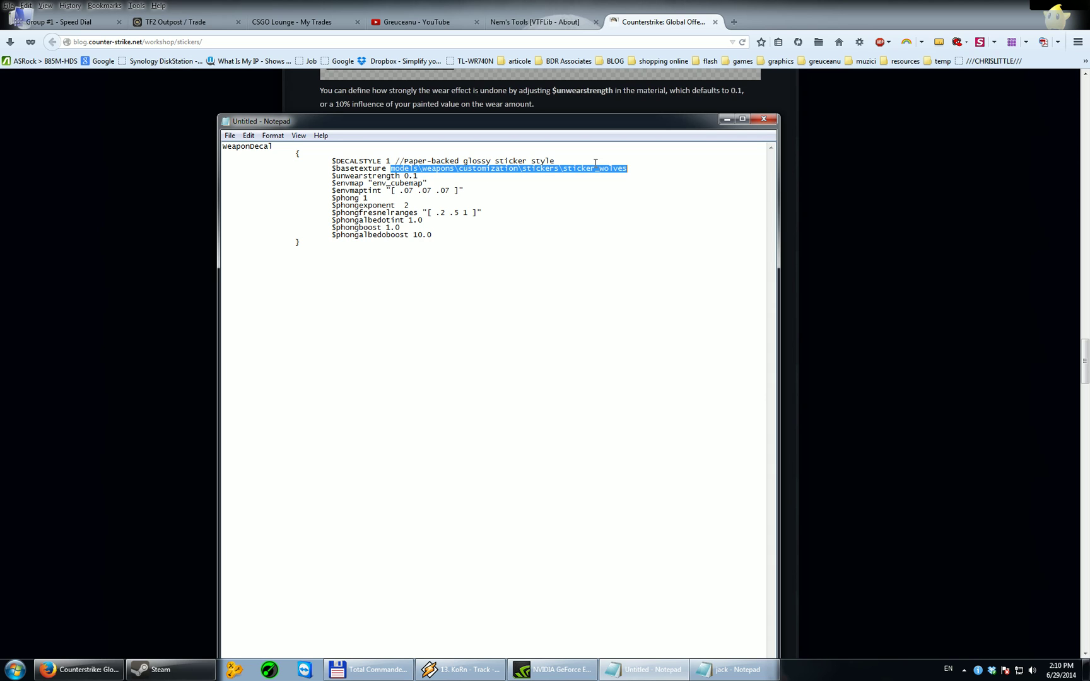
{"action": "key", "text": "BackSpace"}
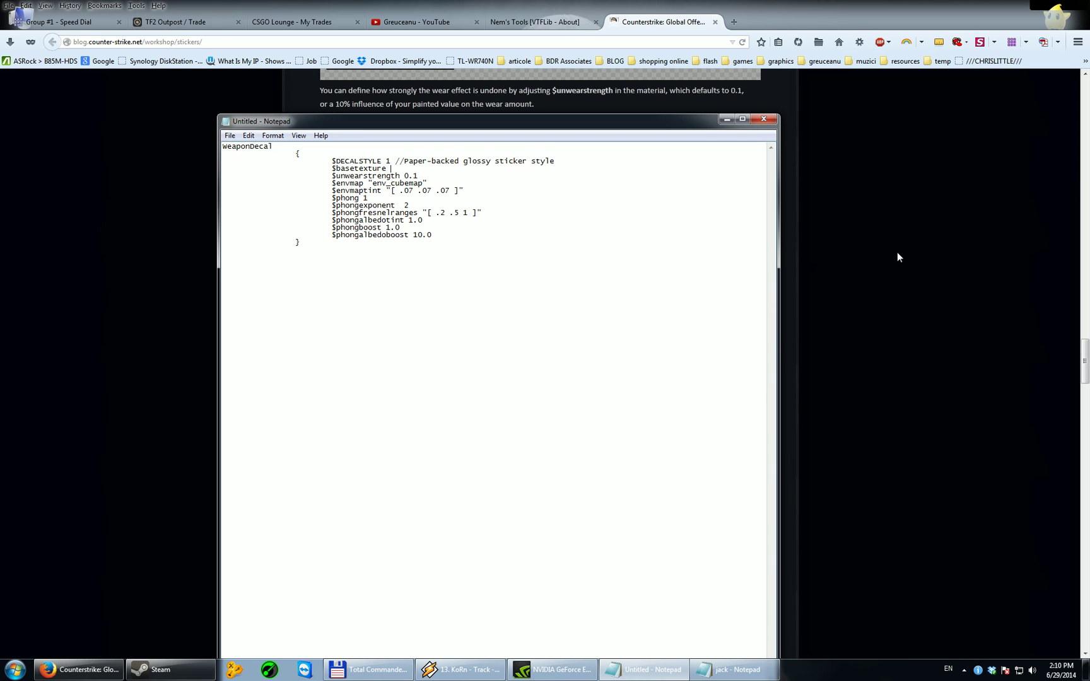
{"action": "left_click", "coordinate": [897, 252]}
Copy the "//./ prefix from jack.vmt's $basetexture and paste it into the untitled file's $basetexture.
{"action": "scroll", "coordinate": [852, 342], "scroll_direction": "up", "scroll_amount": 10}
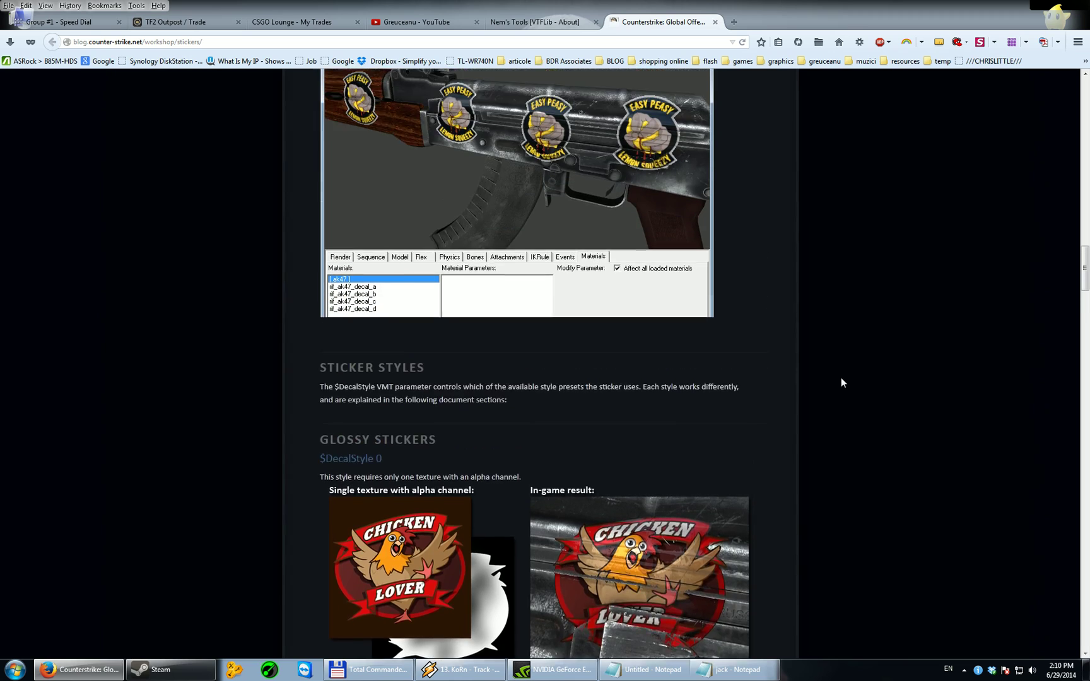
{"action": "scroll", "coordinate": [839, 372], "scroll_direction": "up", "scroll_amount": 6}
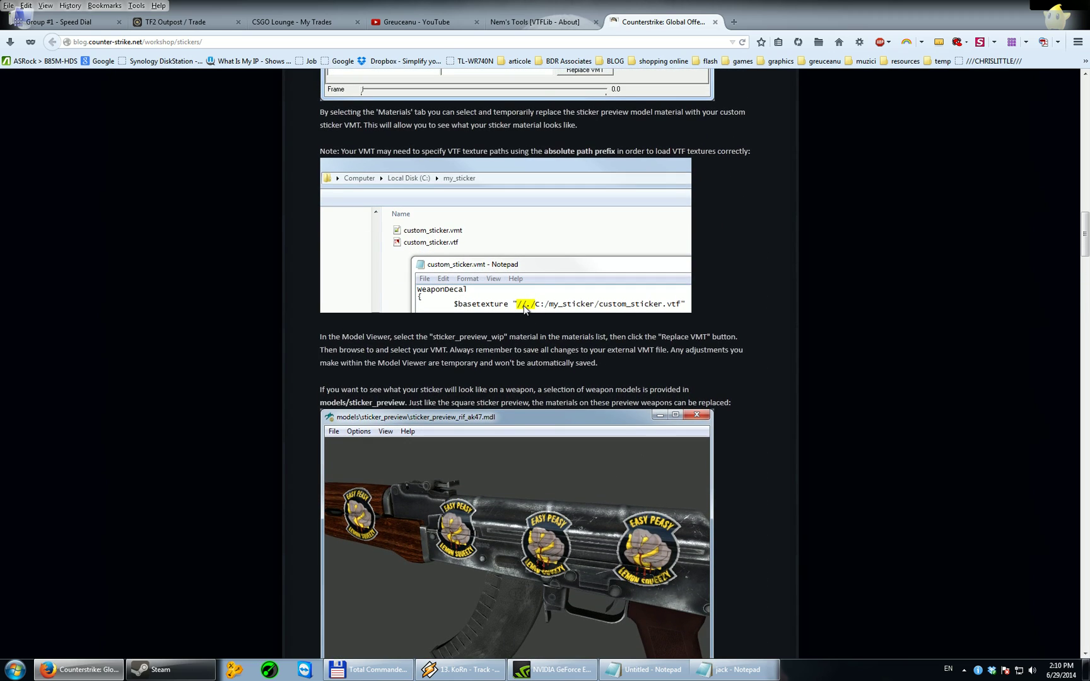
{"action": "left_click", "coordinate": [735, 669]}
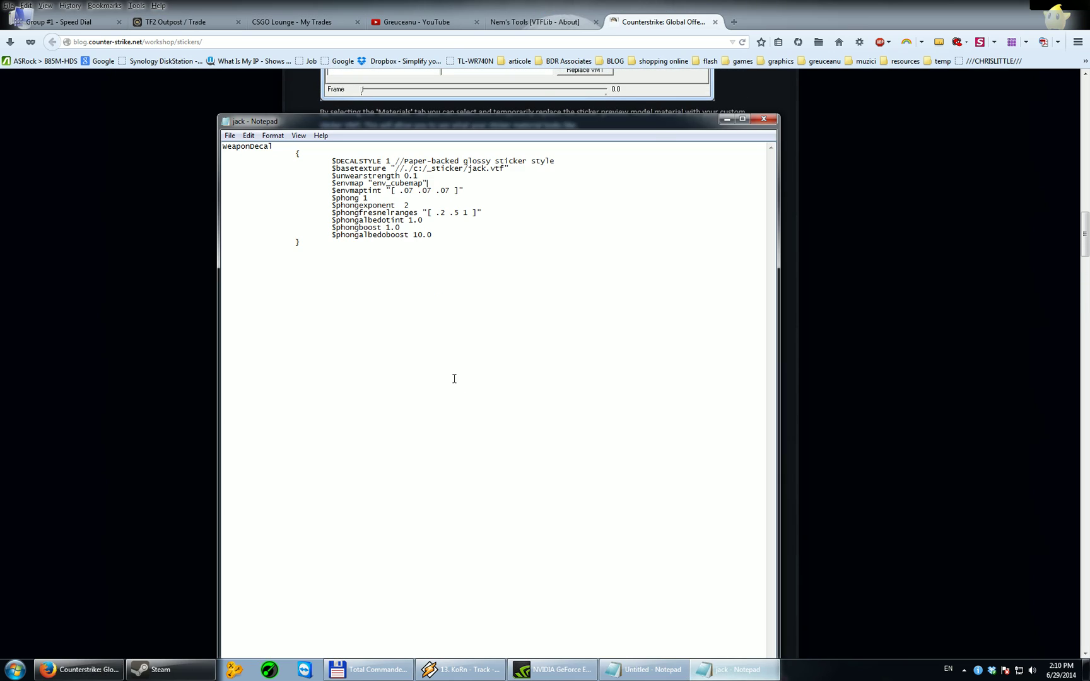
{"action": "left_click_drag", "start_coordinate": [392, 169], "coordinate": [411, 168]}
{"action": "key", "text": "ctrl+c"}
{"action": "left_click", "coordinate": [632, 669]}
{"action": "key", "text": "ctrl+v"}
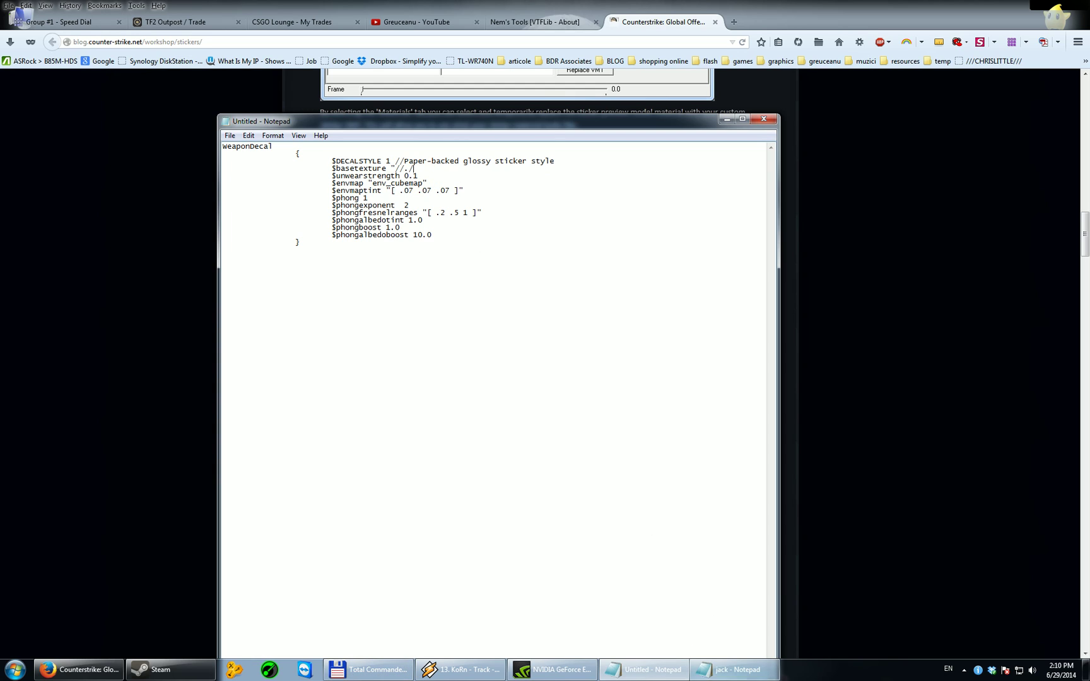
Deselect the prefix in jack.vmt and bring Total Commander forward on C:\_sticker.
{"action": "left_click", "coordinate": [732, 669]}
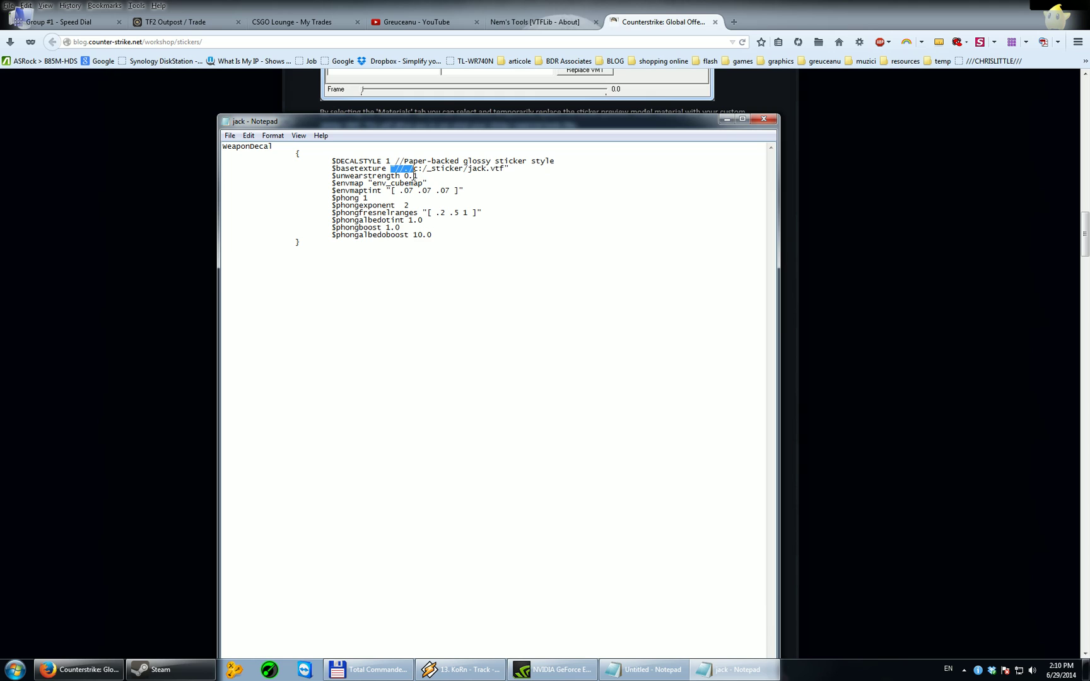
{"action": "left_click", "coordinate": [417, 169]}
{"action": "left_click", "coordinate": [378, 672]}
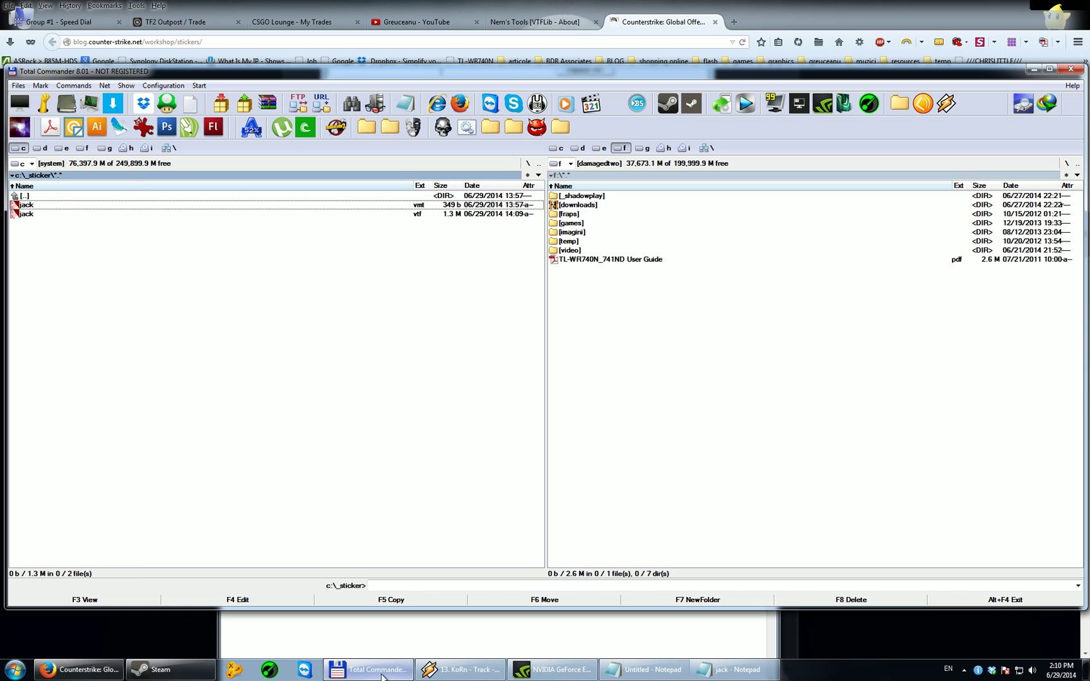
From the desktop, browse Computer > C: > _sticker and select the C:\_sticker address-bar path.
{"action": "key", "text": "super"}
{"action": "key", "text": "super+d"}
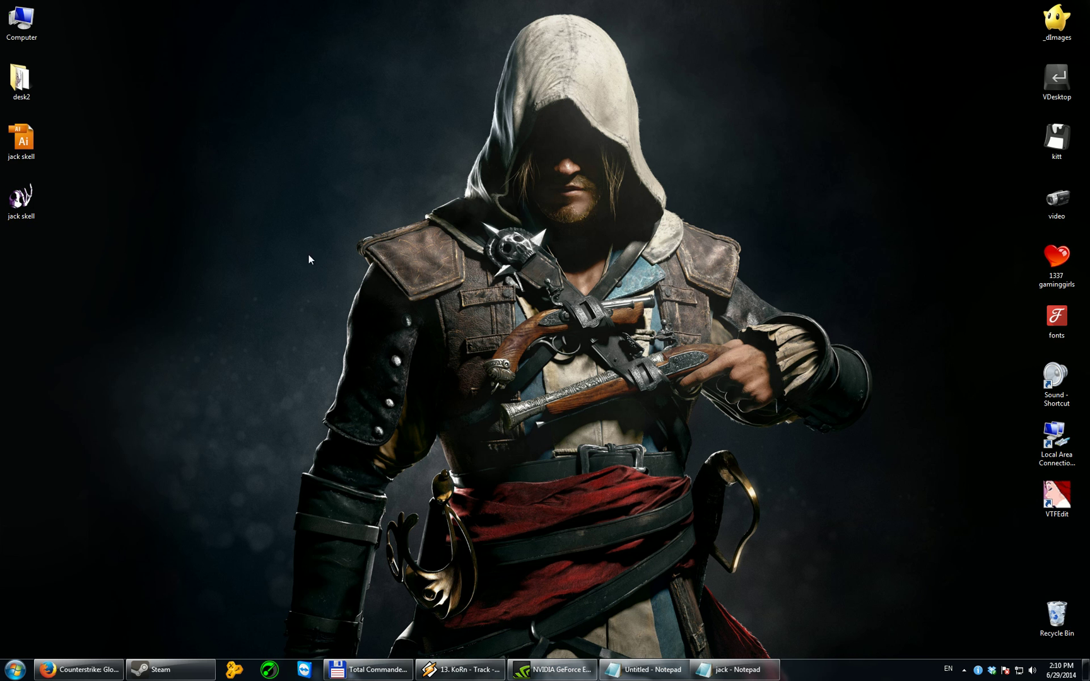
{"action": "double_click", "coordinate": [20, 25]}
{"action": "left_click", "coordinate": [570, 160]}
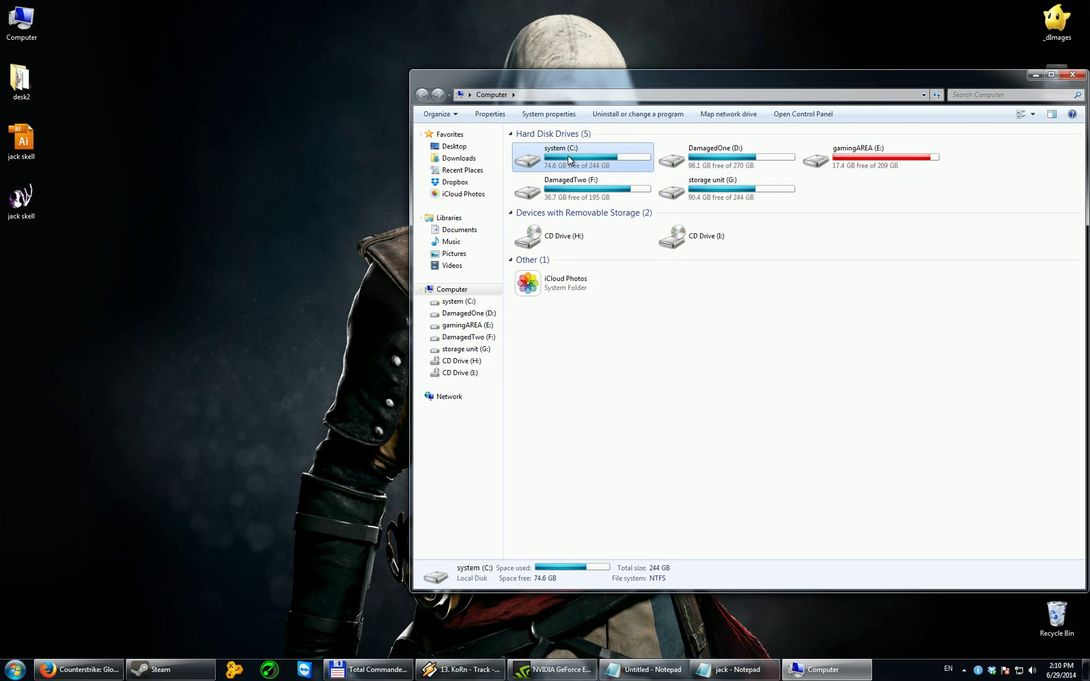
{"action": "double_click", "coordinate": [570, 160]}
{"action": "double_click", "coordinate": [540, 163]}
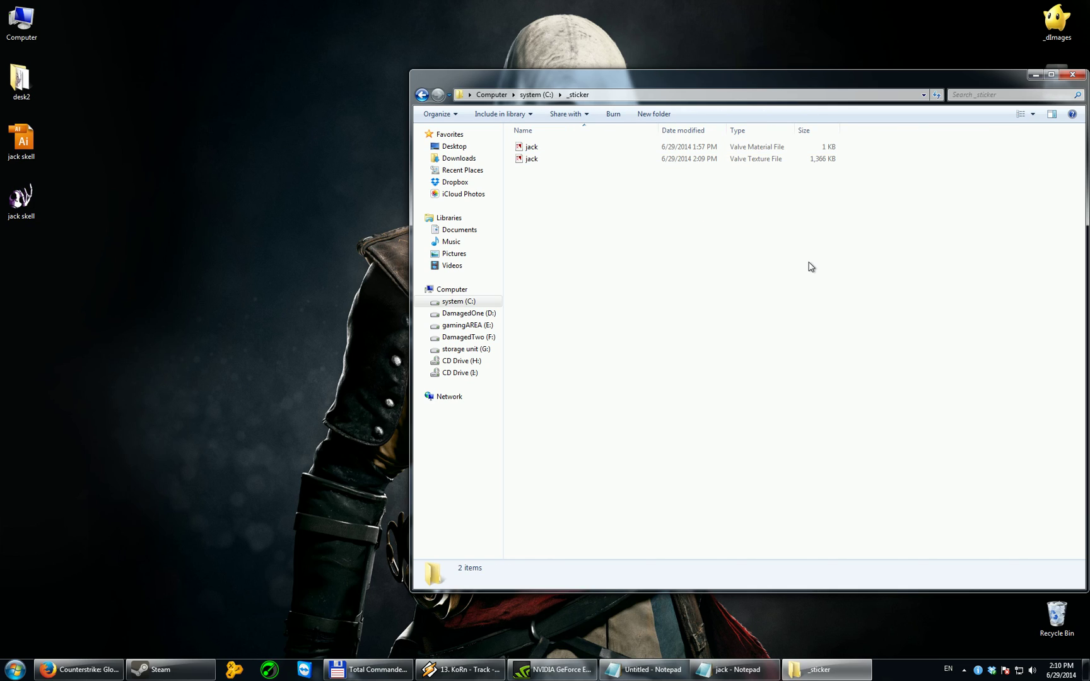
{"action": "left_click", "coordinate": [616, 98]}
{"action": "key", "text": "ctrl+c"}
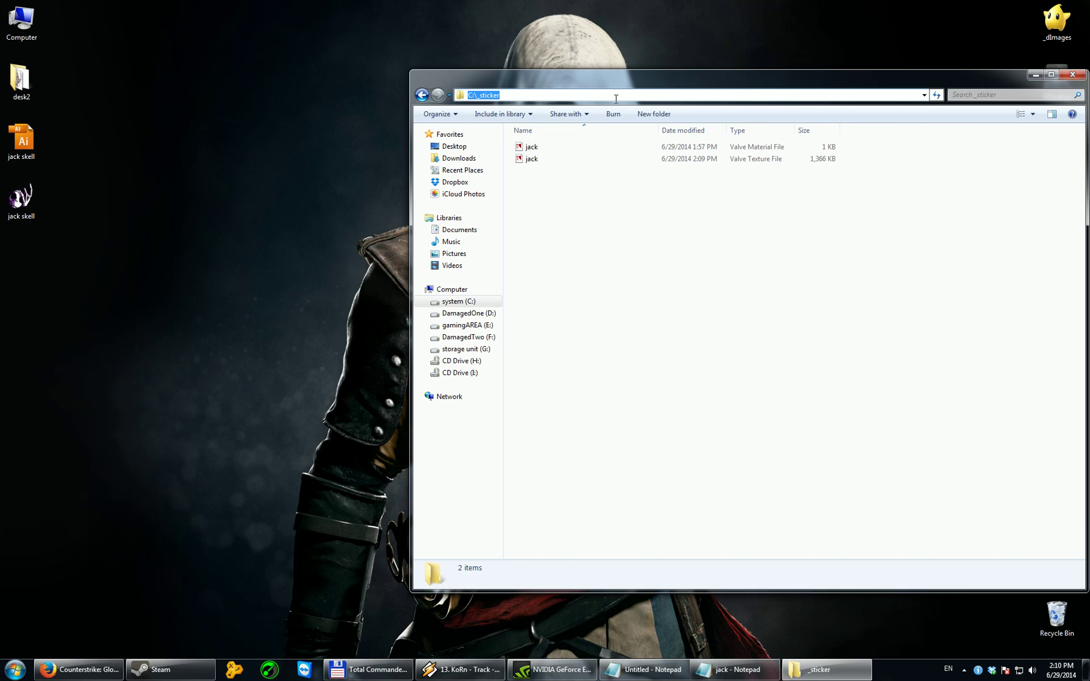
Paste C:\_sticker after the //./ prefix and copy jack.vtf from jack.vmt's texture line.
{"action": "left_click", "coordinate": [643, 669]}
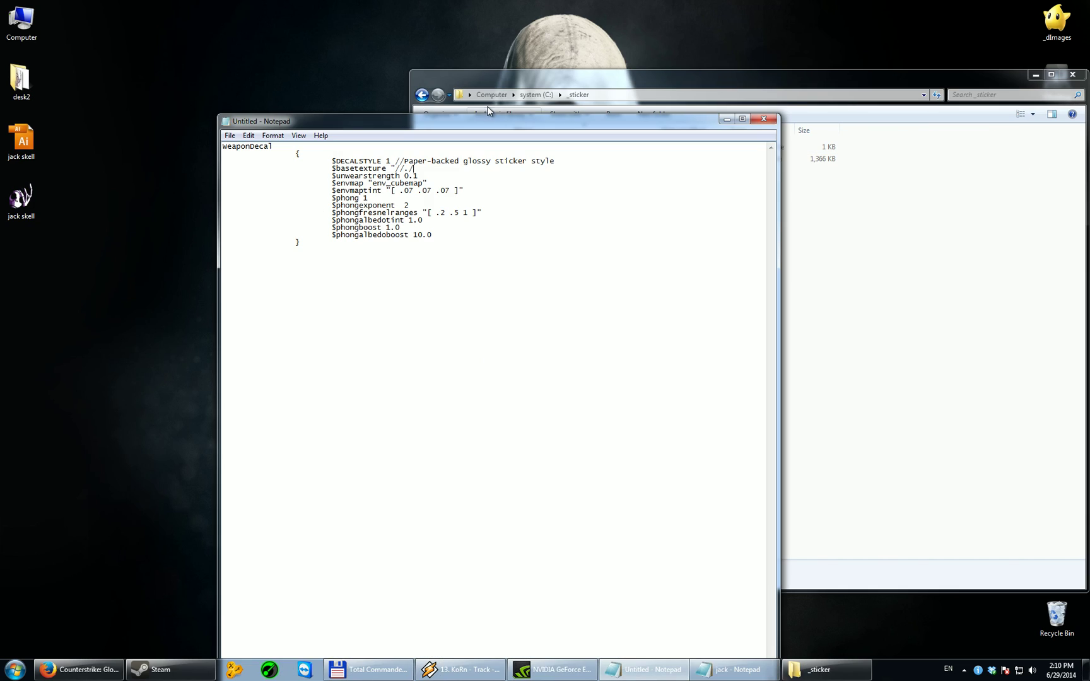
{"action": "key", "text": "ctrl+v"}
{"action": "left_click", "coordinate": [941, 200]}
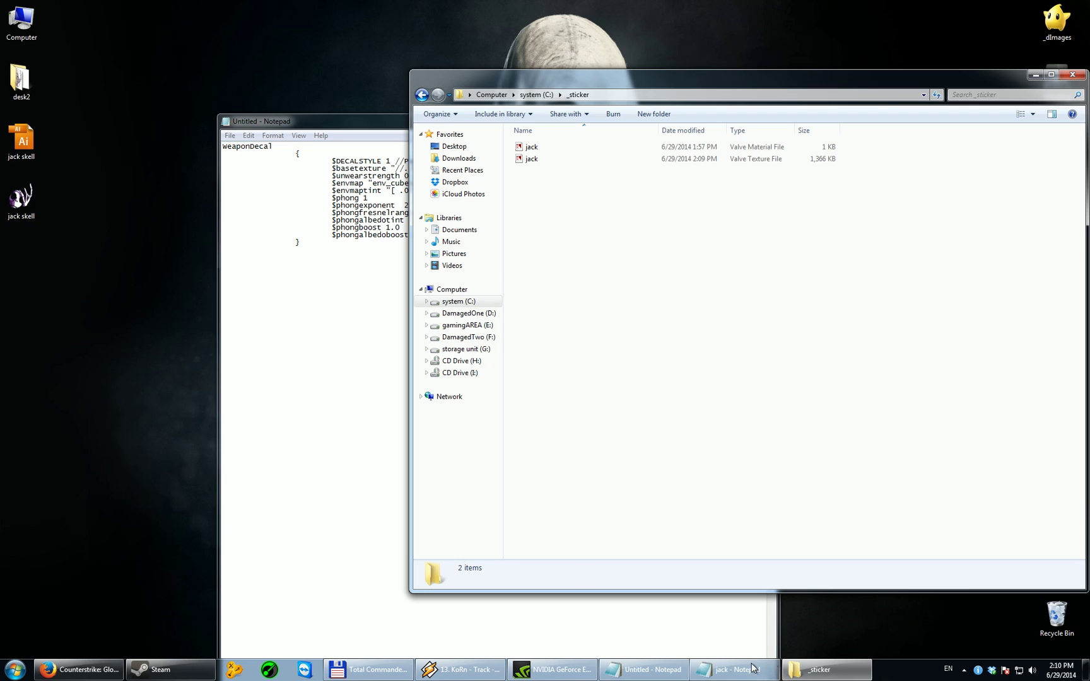
{"action": "left_click", "coordinate": [734, 675]}
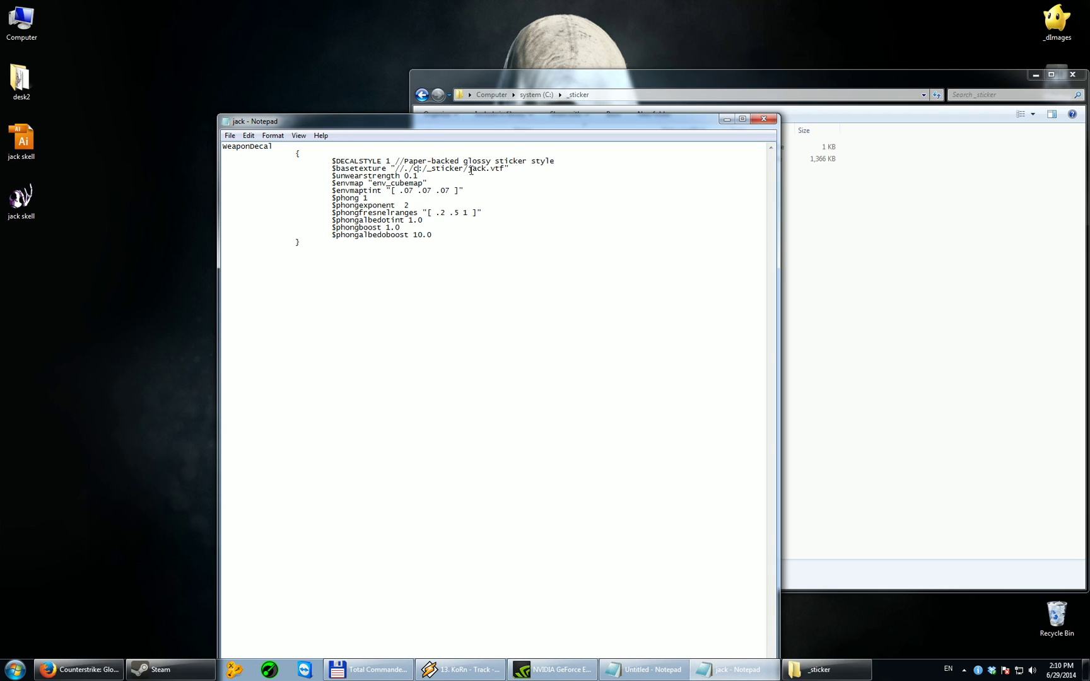
{"action": "left_click_drag", "start_coordinate": [468, 169], "coordinate": [508, 169]}
{"action": "left_click", "coordinate": [554, 84]}
Add jack.vtf and a backslash so the texture path reads //./C:\_sticker\jack.vtf.
{"action": "left_click", "coordinate": [658, 670]}
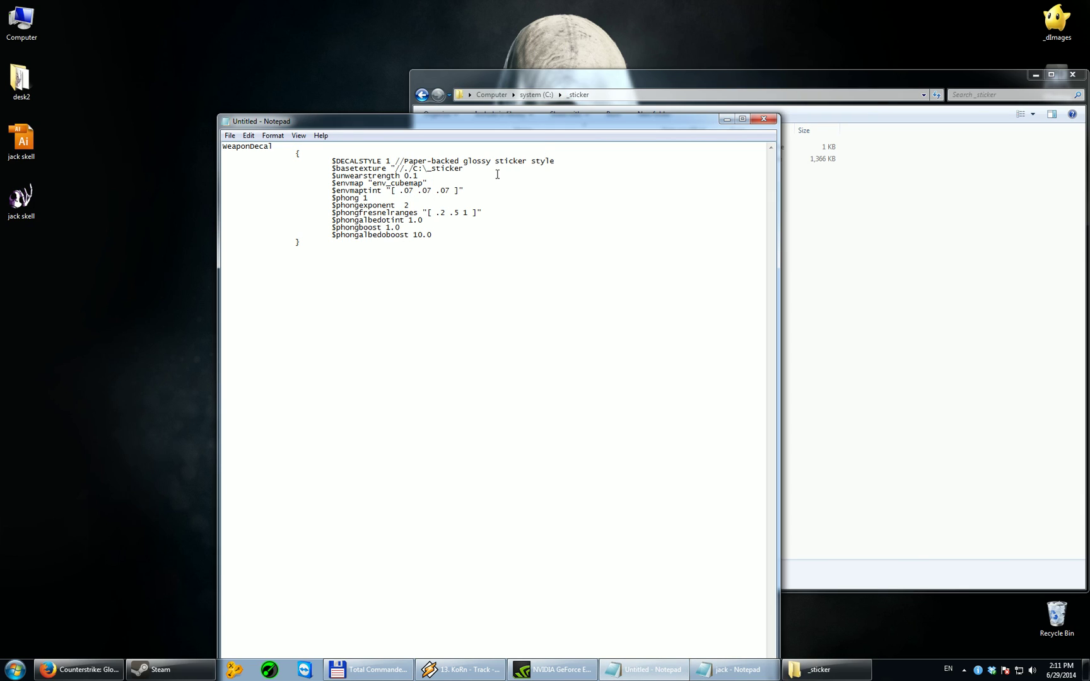
{"action": "type", "text": "jack.vtf\""}
{"action": "type", "text": "\\"}
{"action": "left_click_drag", "start_coordinate": [422, 169], "coordinate": [470, 169]}
{"action": "left_click", "coordinate": [410, 168]}
{"action": "left_click", "coordinate": [273, 136]}
Use Replace All to change every \ to / in the texture path.
{"action": "mouse_move", "coordinate": [253, 136]}
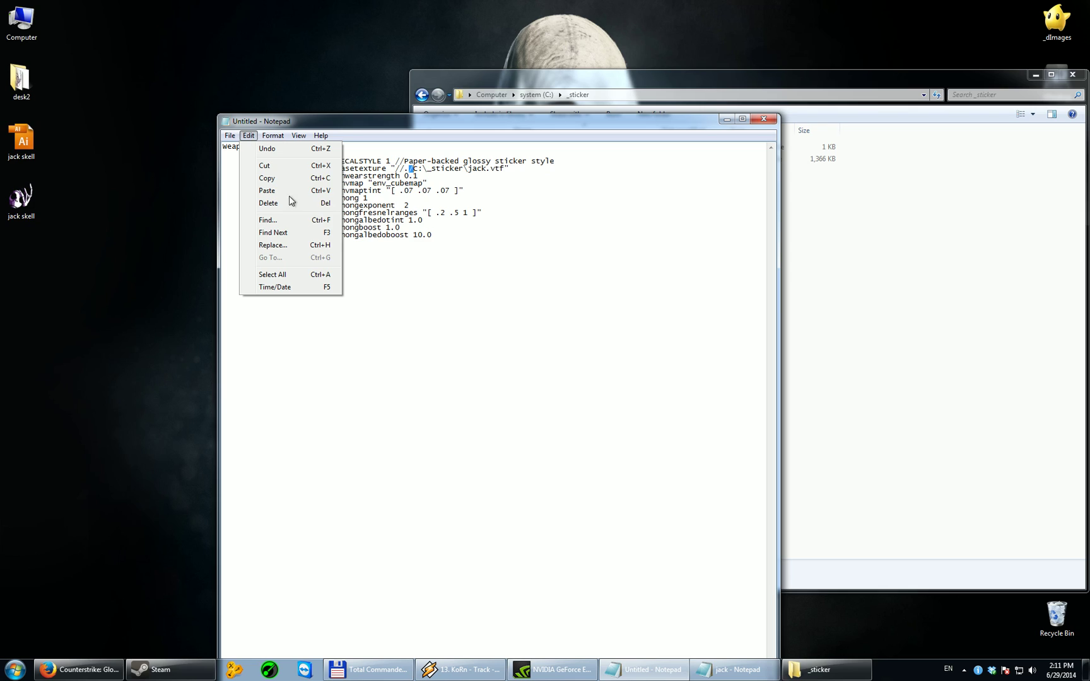
{"action": "left_click", "coordinate": [294, 246]}
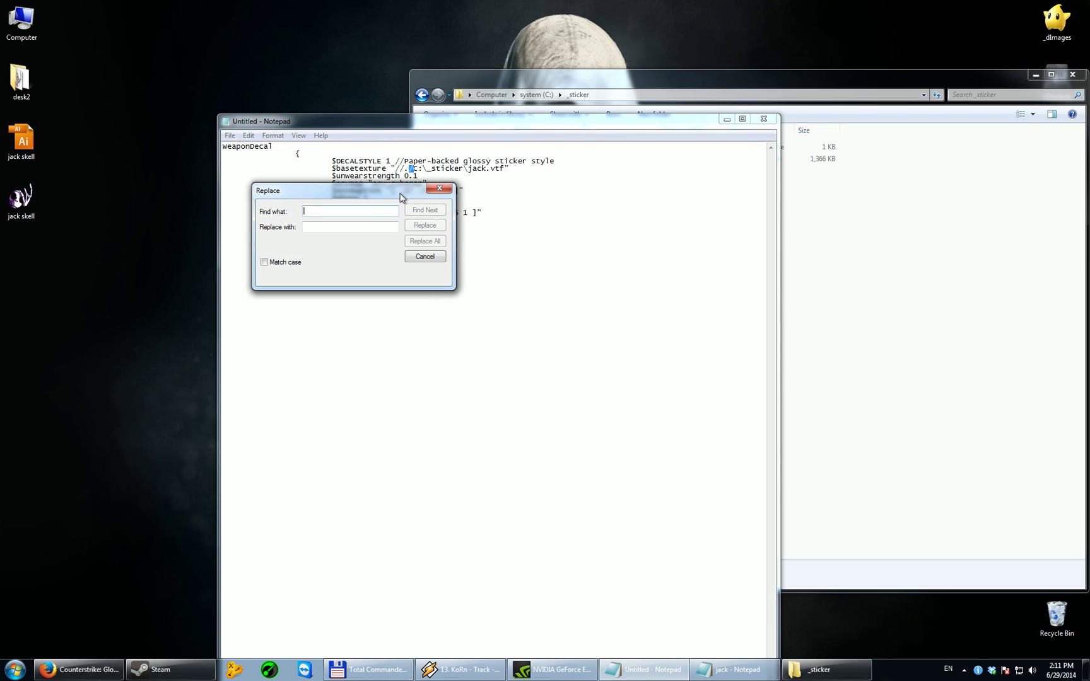
{"action": "left_click", "coordinate": [427, 168]}
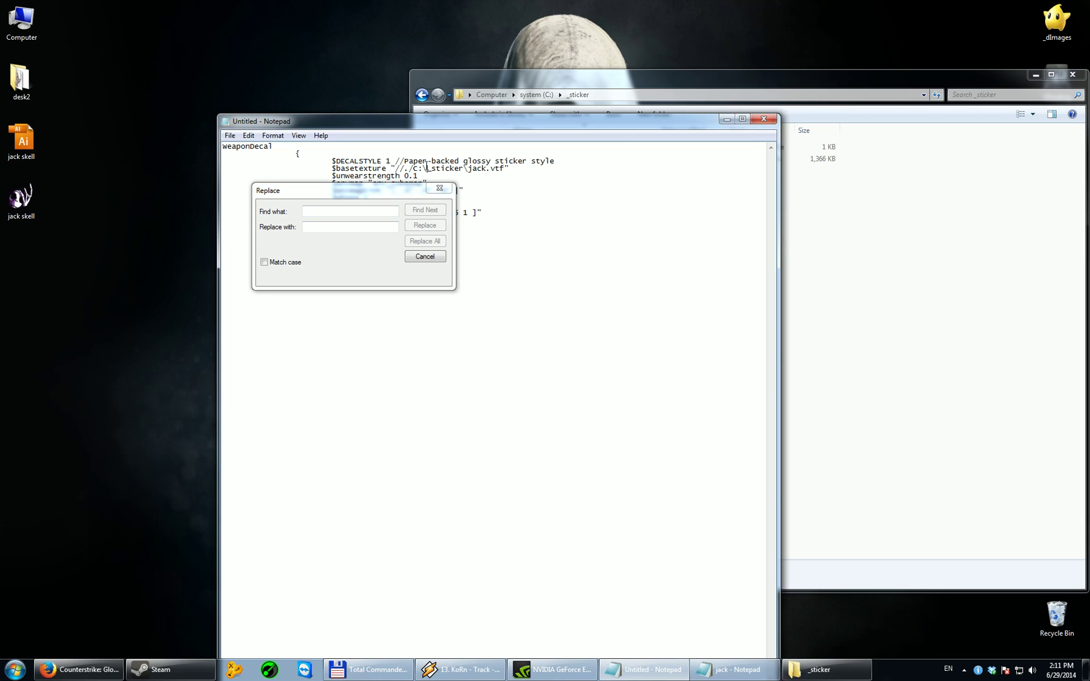
{"action": "left_click", "coordinate": [353, 210]}
{"action": "type", "text": "\\"}
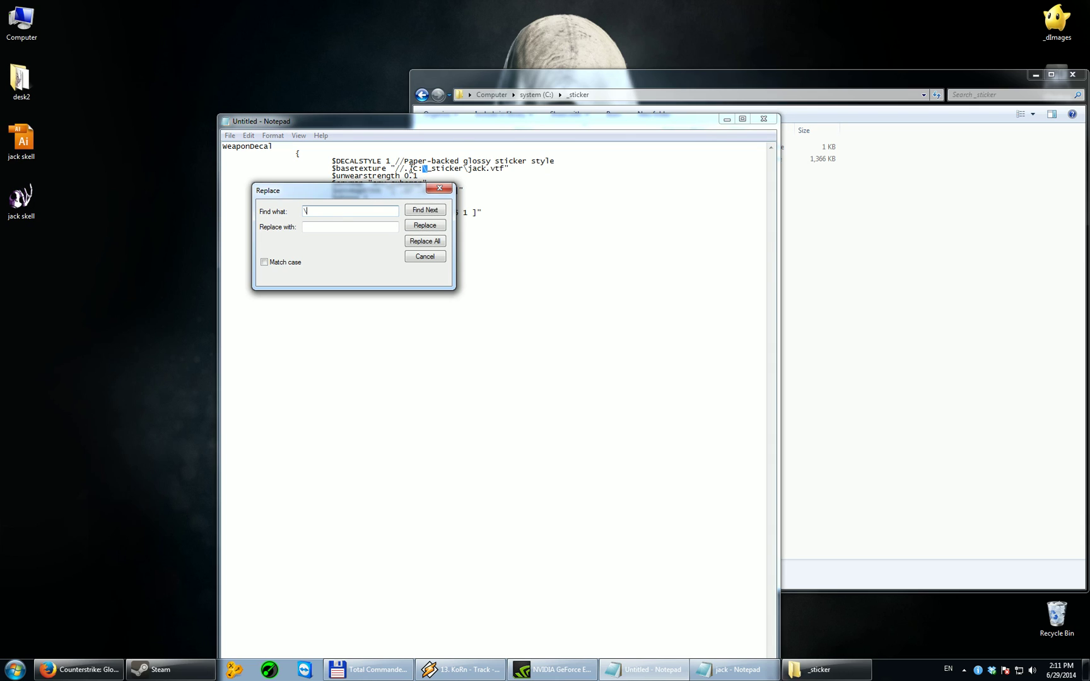
{"action": "left_click", "coordinate": [411, 169]}
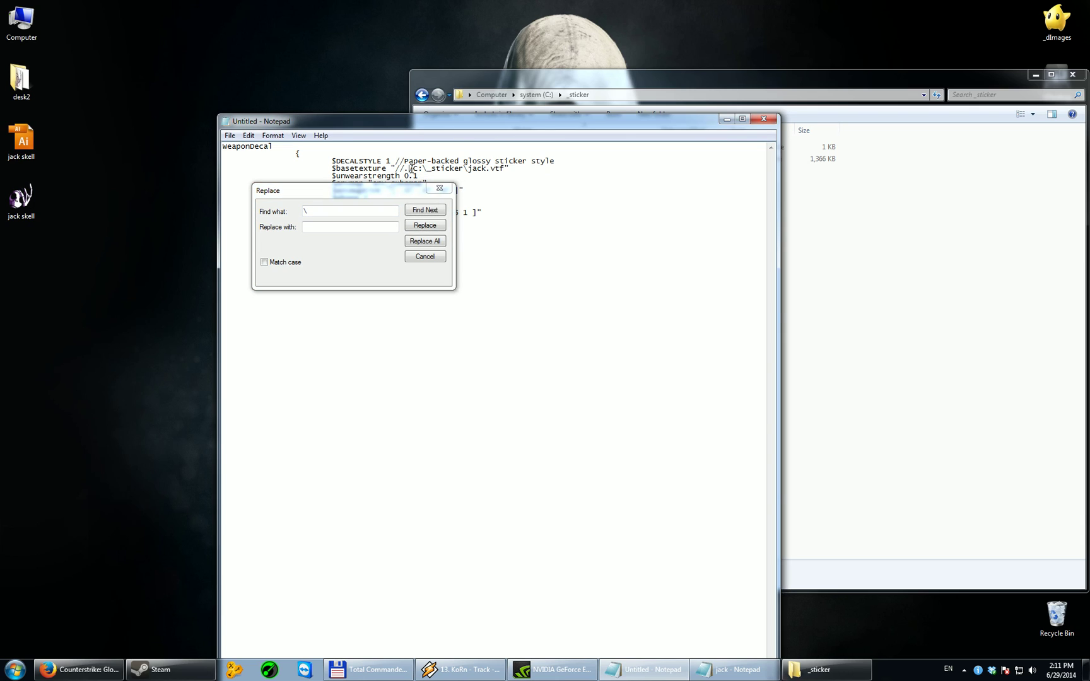
{"action": "left_click", "coordinate": [360, 227]}
{"action": "left_click", "coordinate": [435, 243]}
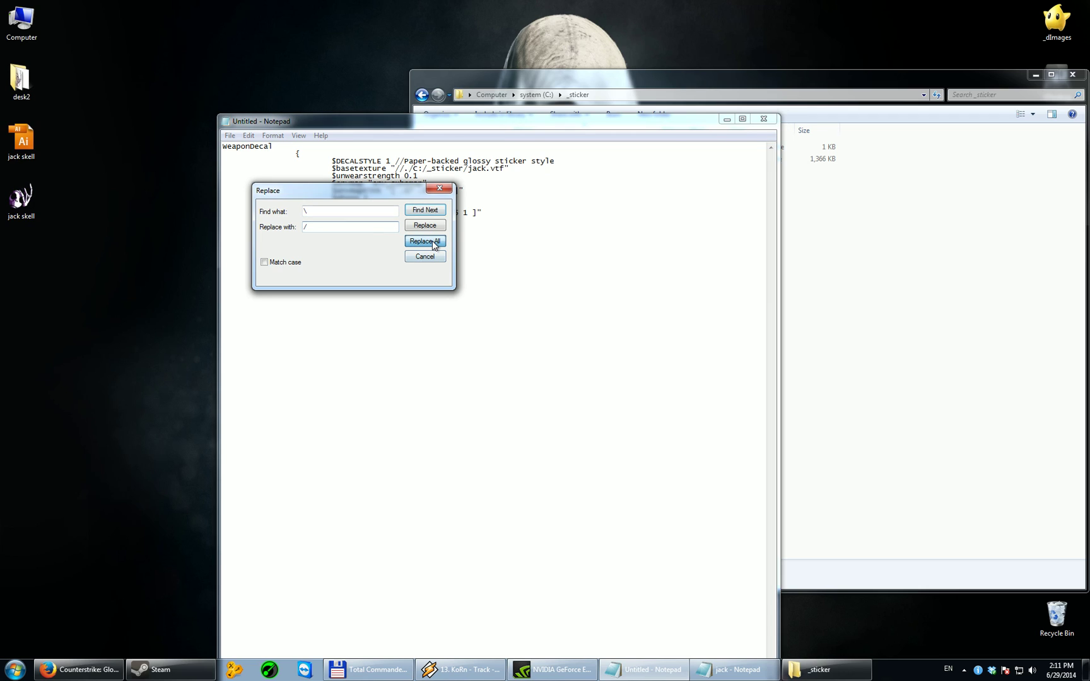
{"action": "left_click", "coordinate": [440, 188]}
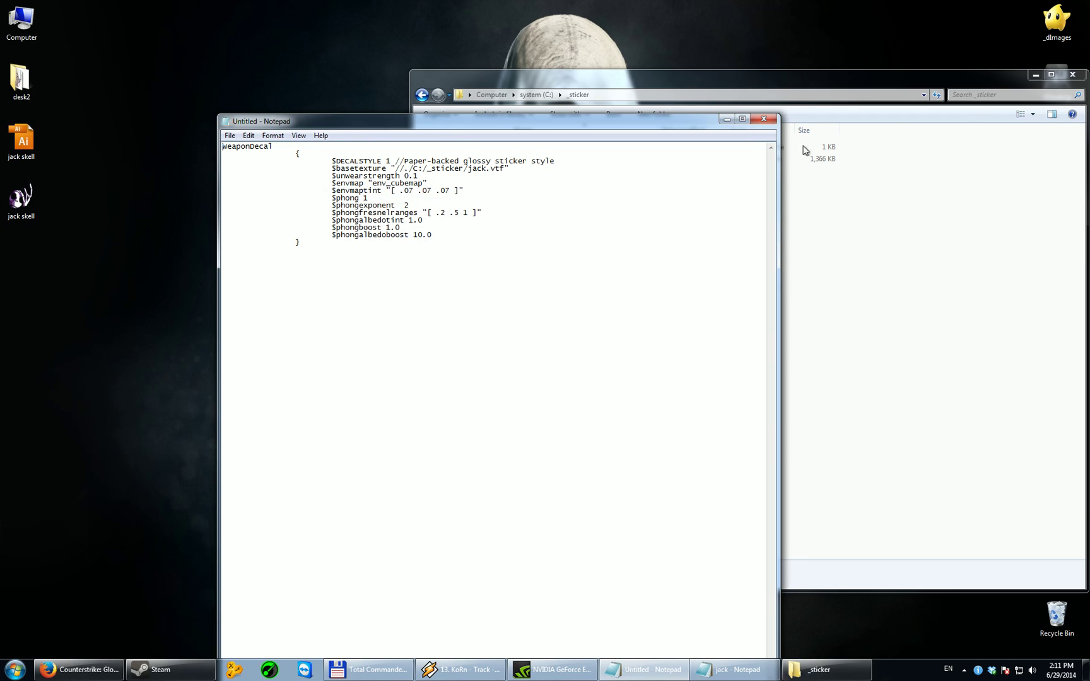
Close the _sticker folder window and compare the new path against jack.vmt.
{"action": "left_click", "coordinate": [1072, 74]}
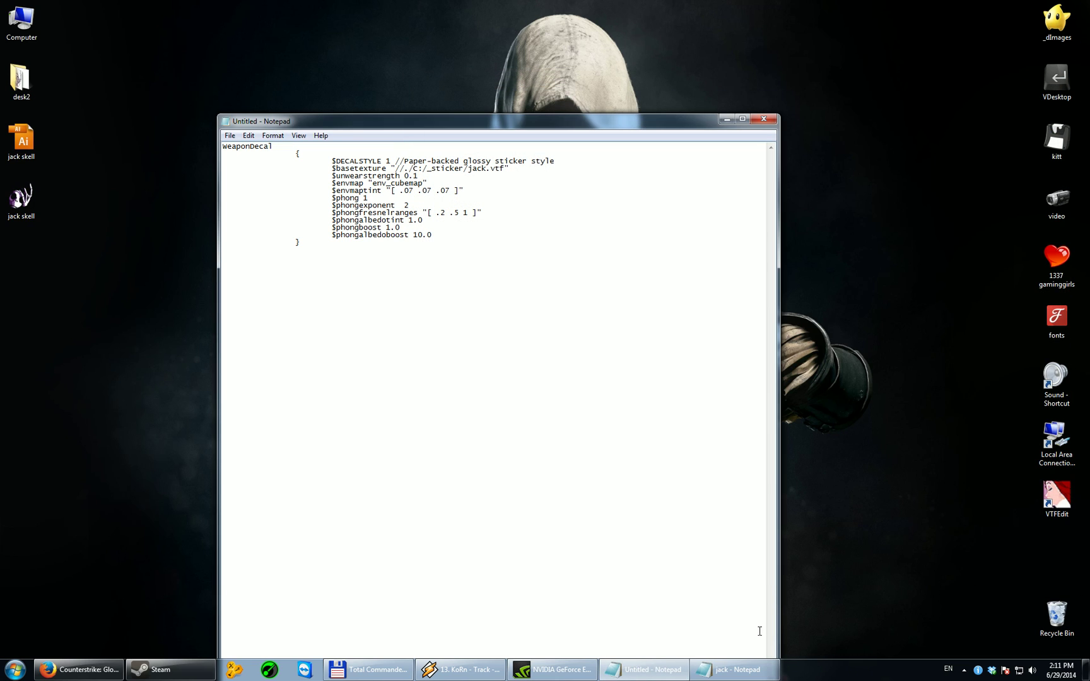
{"action": "key", "text": "alt+Tab"}
{"action": "key", "text": "alt+Tab"}
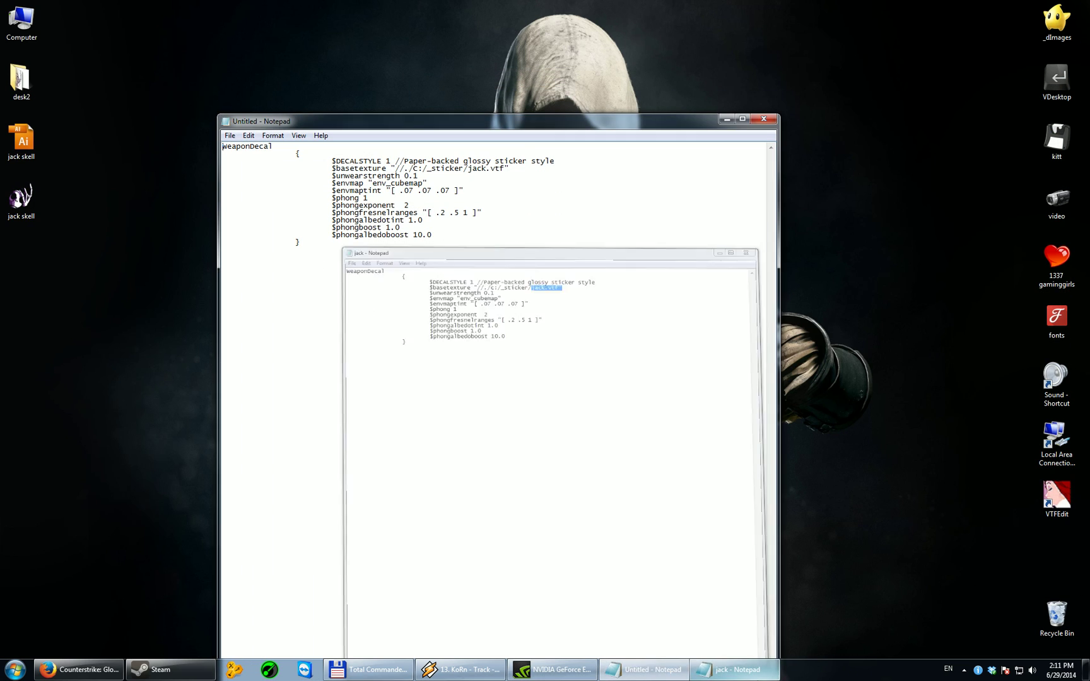
{"action": "key", "text": "alt+Tab"}
{"action": "key", "text": "alt+Tab"}
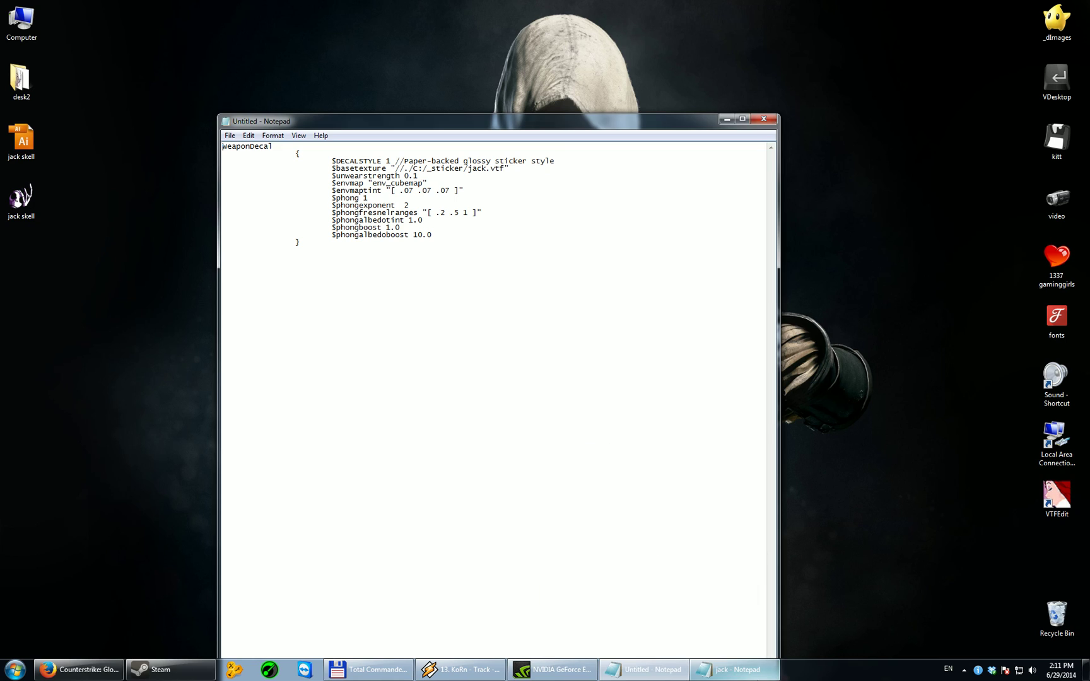
{"action": "key", "text": "alt+Tab"}
{"action": "key", "text": "alt+Tab"}
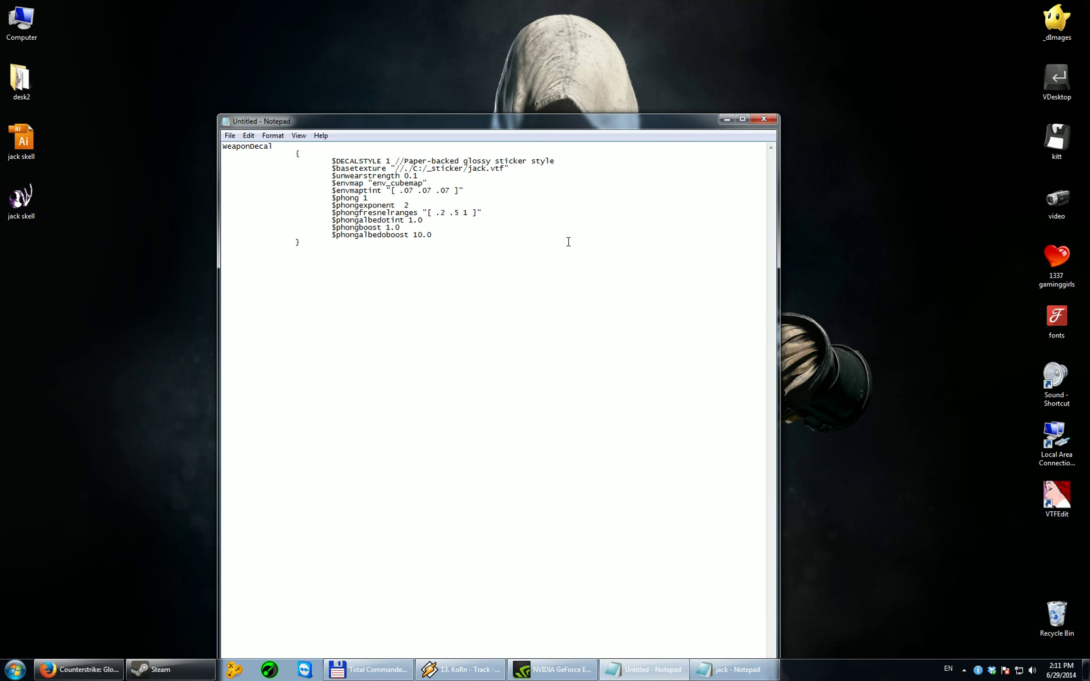
{"action": "left_click", "coordinate": [567, 241]}
Start Save As for the material and set Save as type to All Files.
{"action": "left_click", "coordinate": [228, 136]}
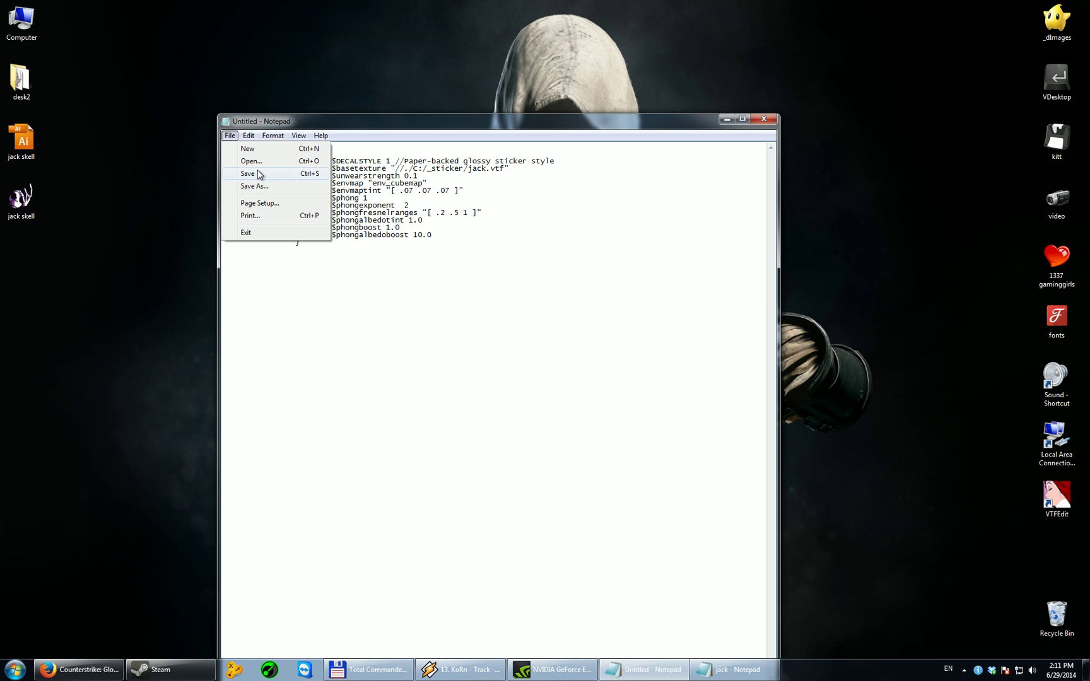
{"action": "left_click", "coordinate": [255, 185]}
{"action": "left_click", "coordinate": [362, 438]}
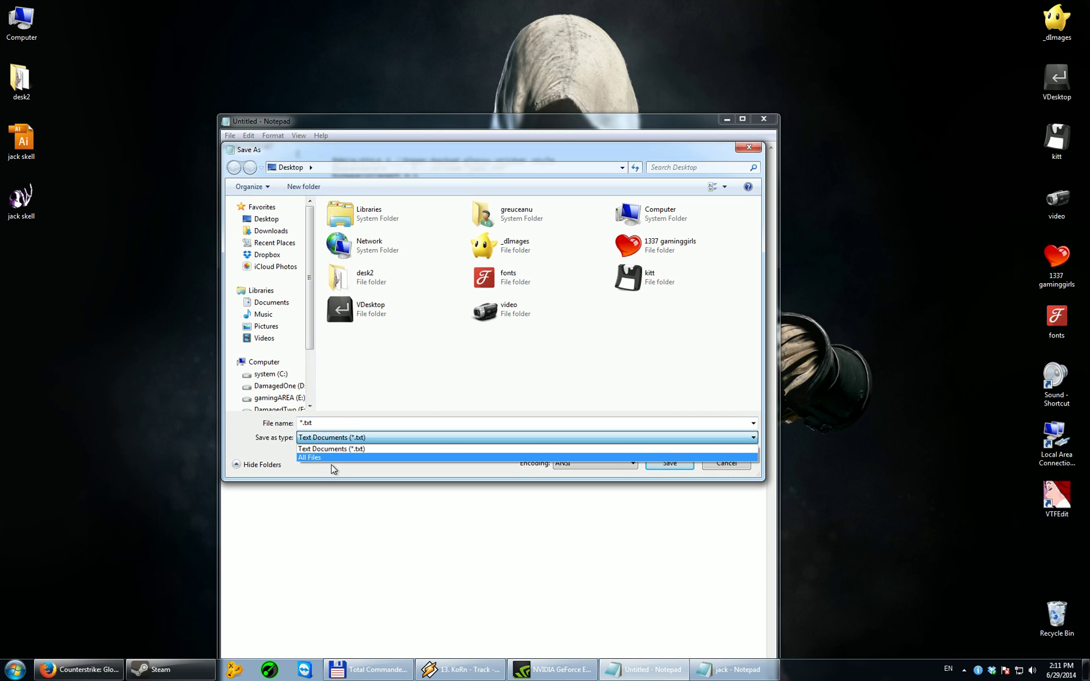
{"action": "left_click", "coordinate": [335, 455]}
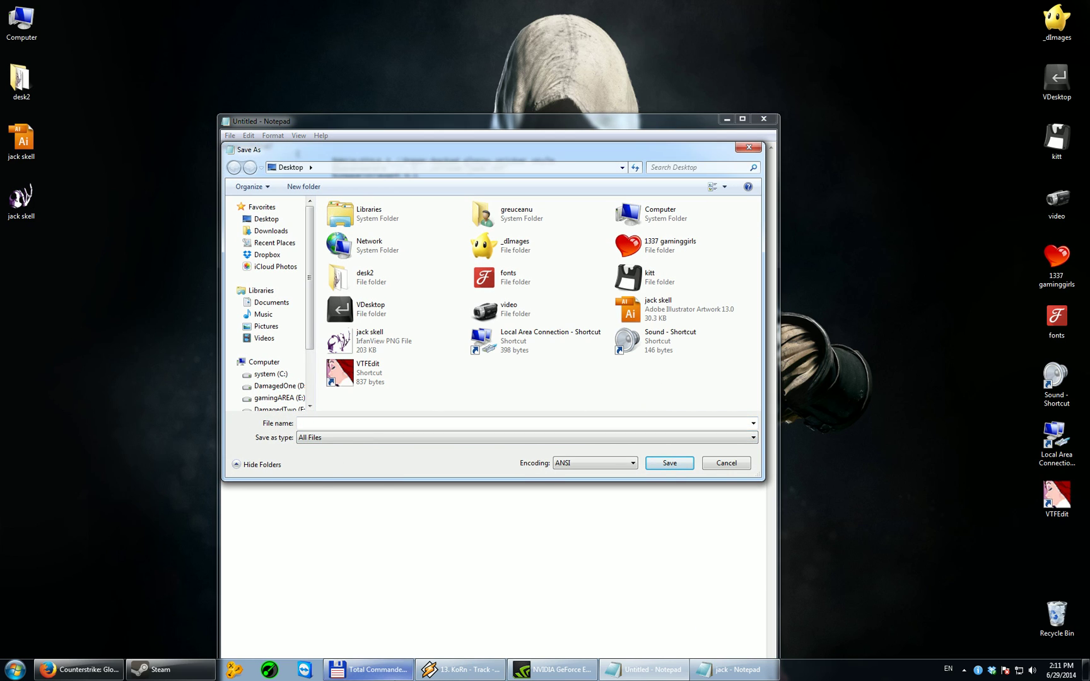
{"action": "mouse_move", "coordinate": [374, 674]}
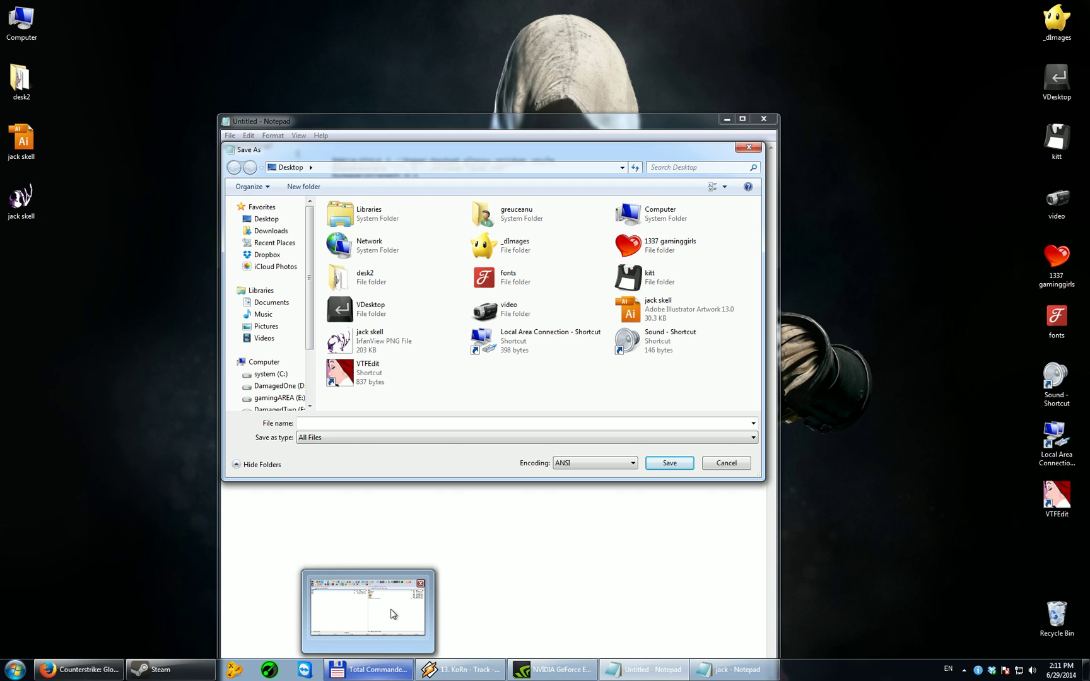
{"action": "left_click", "coordinate": [358, 675]}
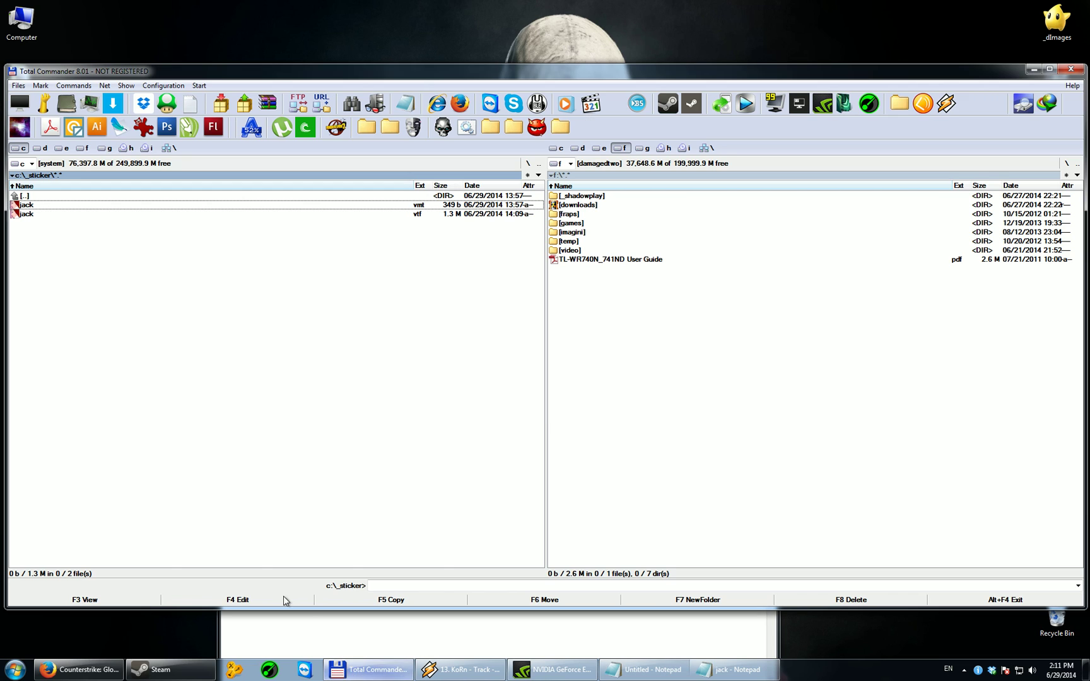
{"action": "left_click", "coordinate": [347, 674]}
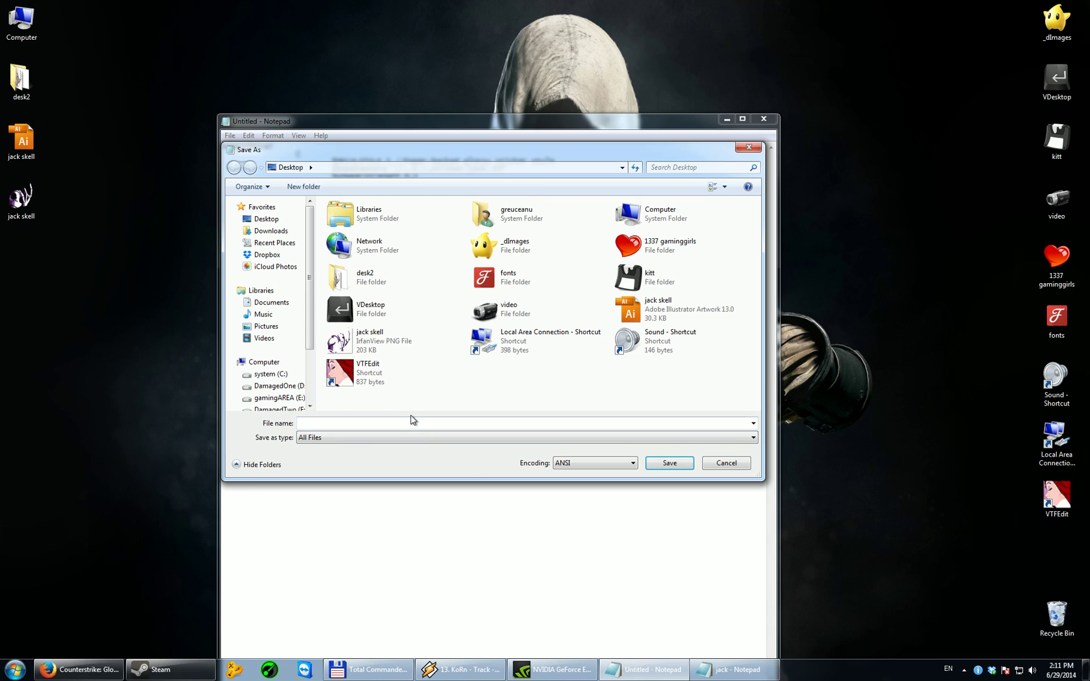
{"action": "key", "text": "Up"}
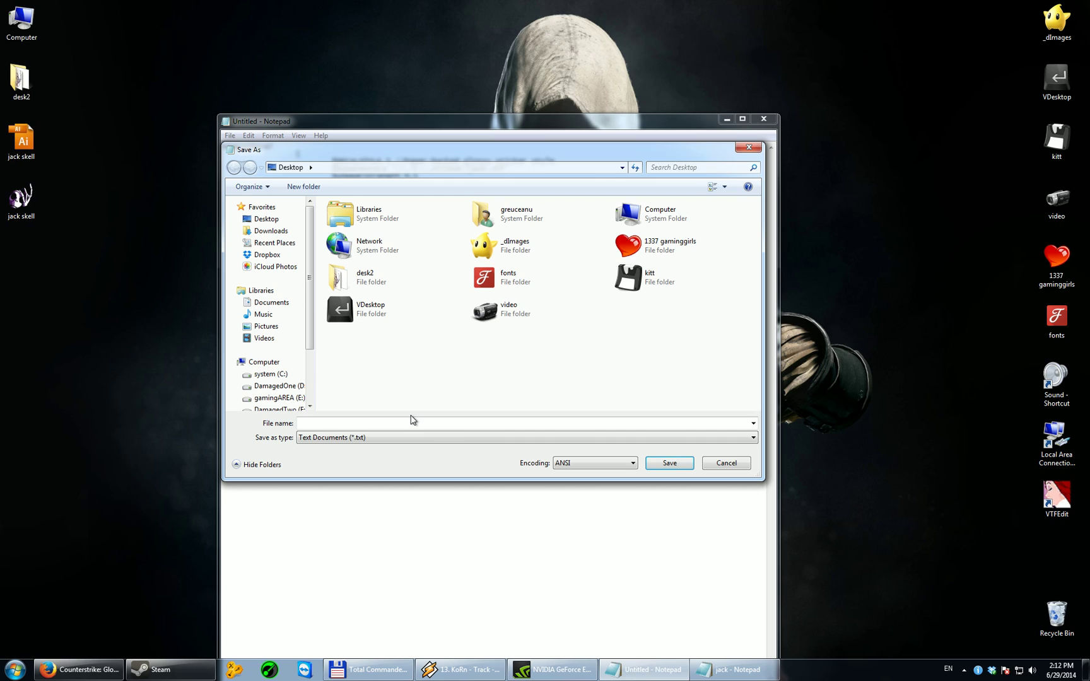
Save the file as jack.vmt with All Files type, then close Notepad.
{"action": "left_click", "coordinate": [407, 423]}
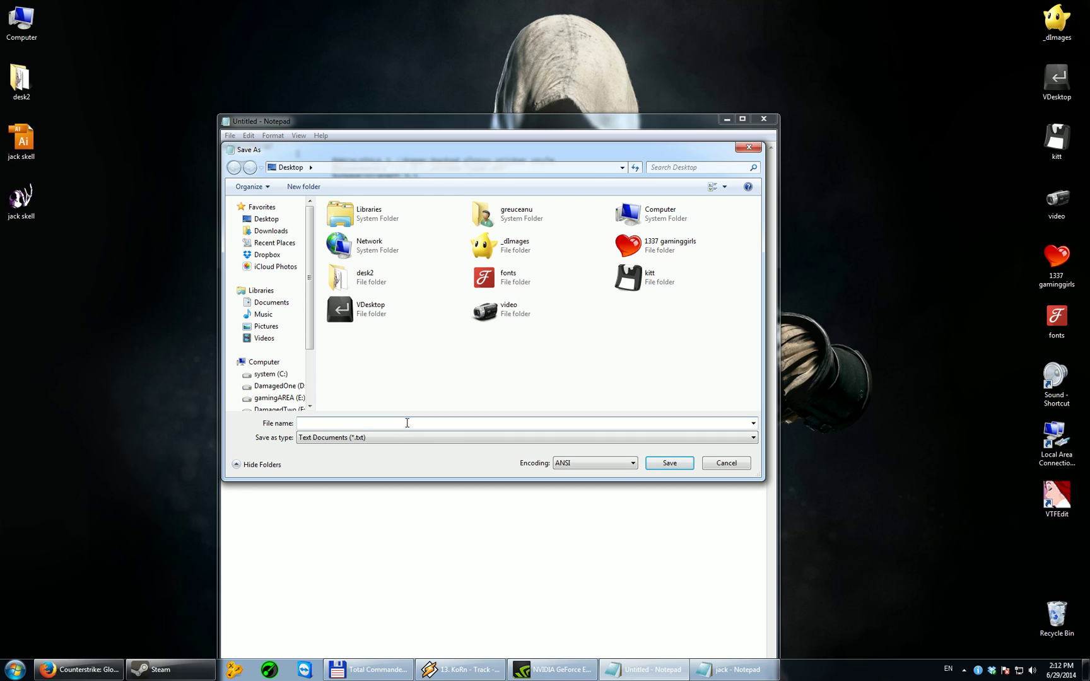
{"action": "type", "text": "ja"}
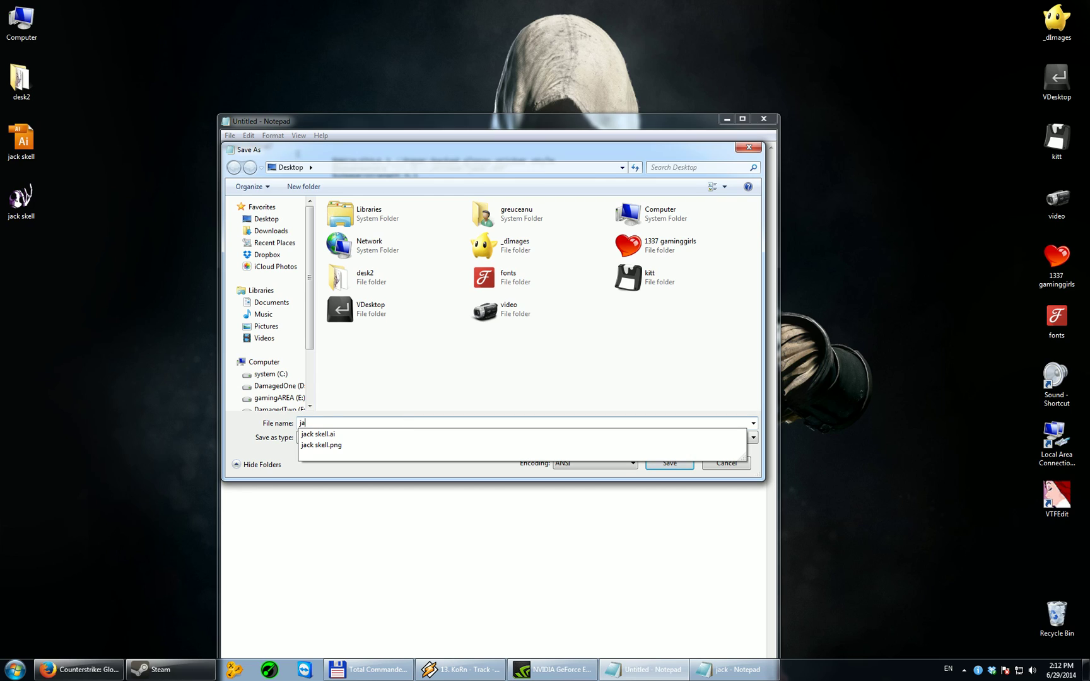
{"action": "type", "text": "ck.vmt"}
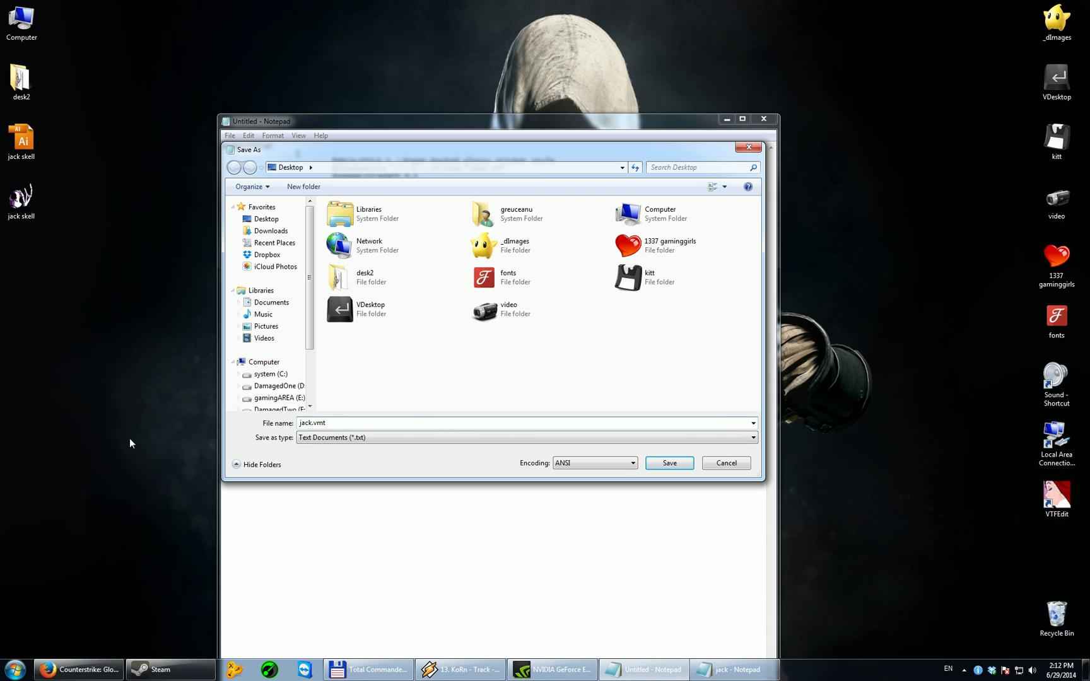
{"action": "left_click", "coordinate": [356, 437]}
{"action": "left_click", "coordinate": [345, 460]}
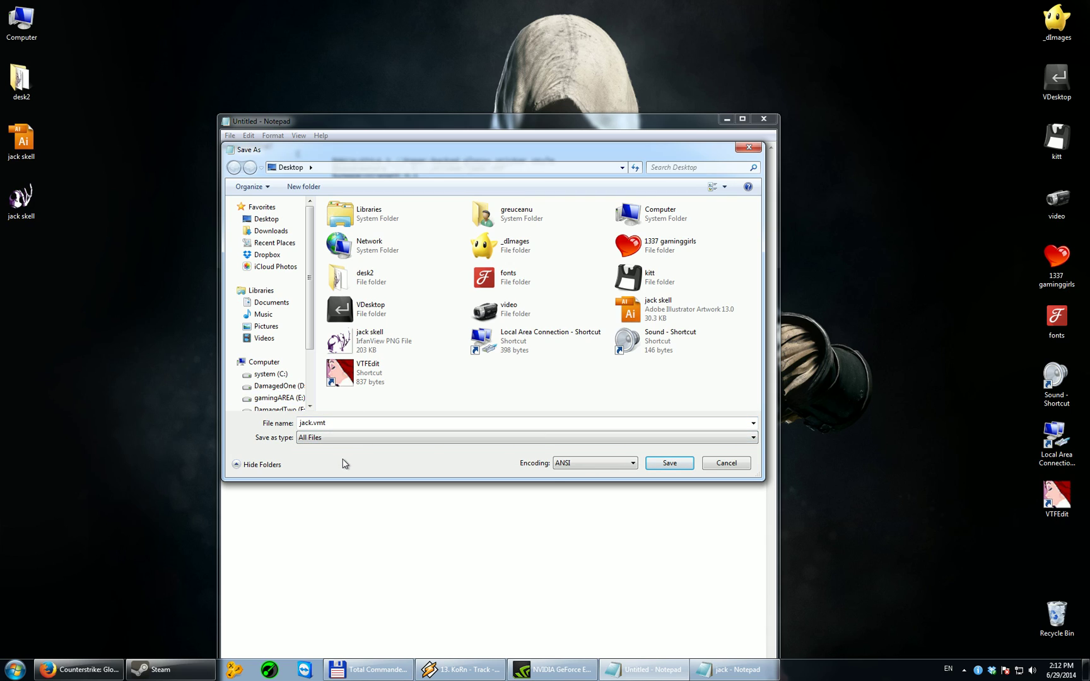
{"action": "left_click", "coordinate": [669, 463]}
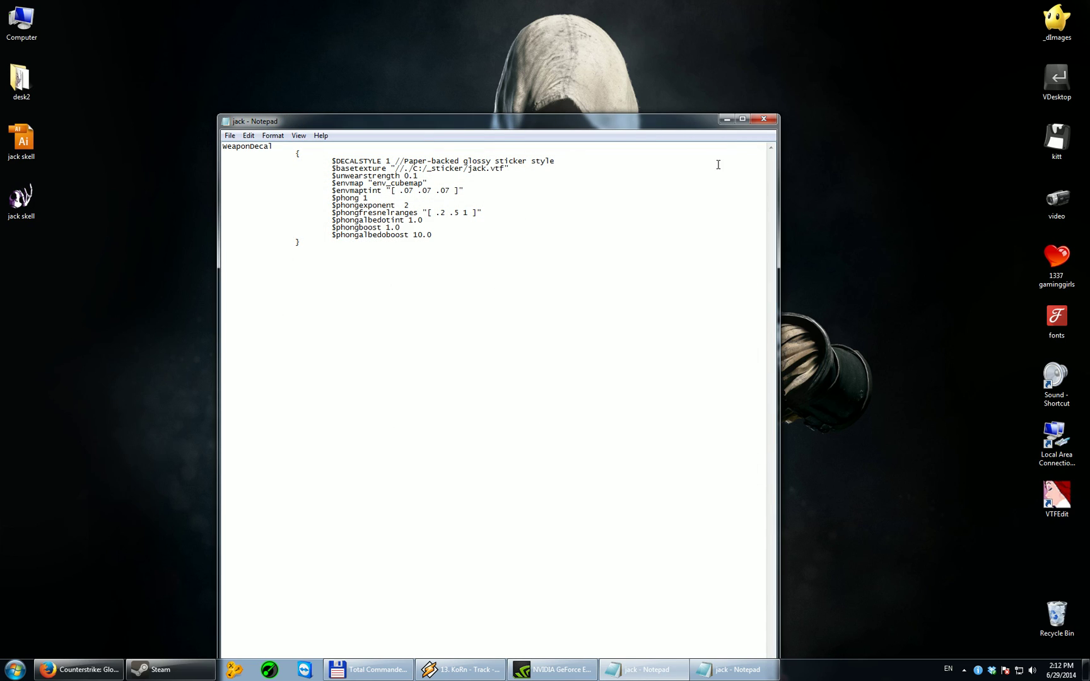
{"action": "left_click", "coordinate": [763, 119]}
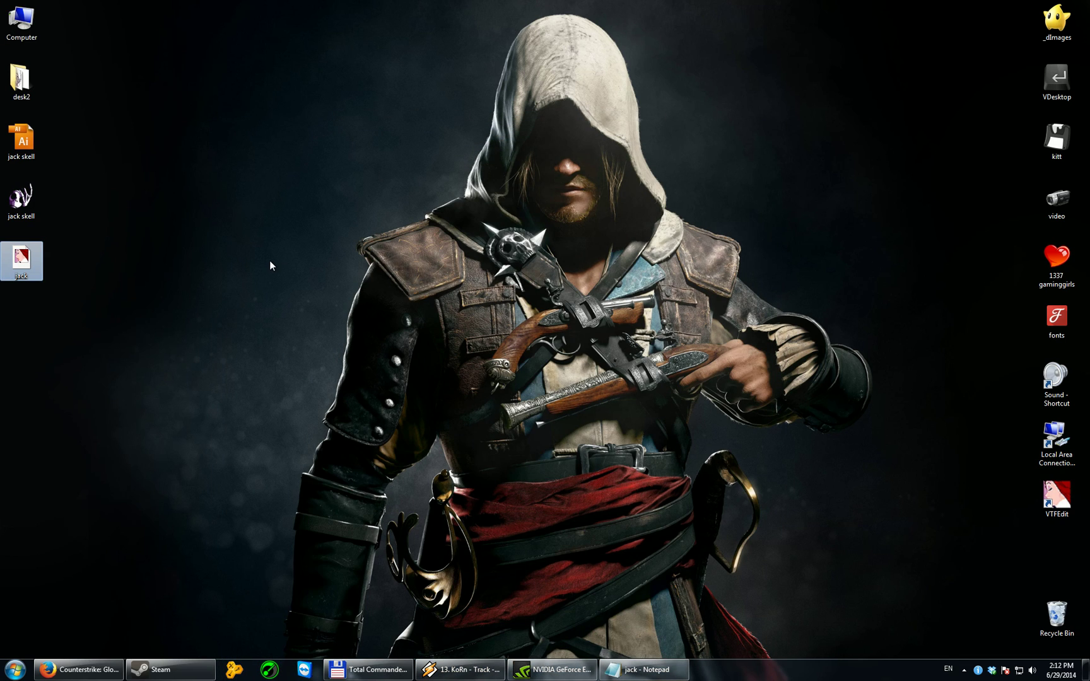
Cut the new desktop jack.vmt and delete the old jack.vmt in Total Commander's c:\_sticker.
{"action": "key", "text": "ctrl+x"}
{"action": "left_click", "coordinate": [369, 669]}
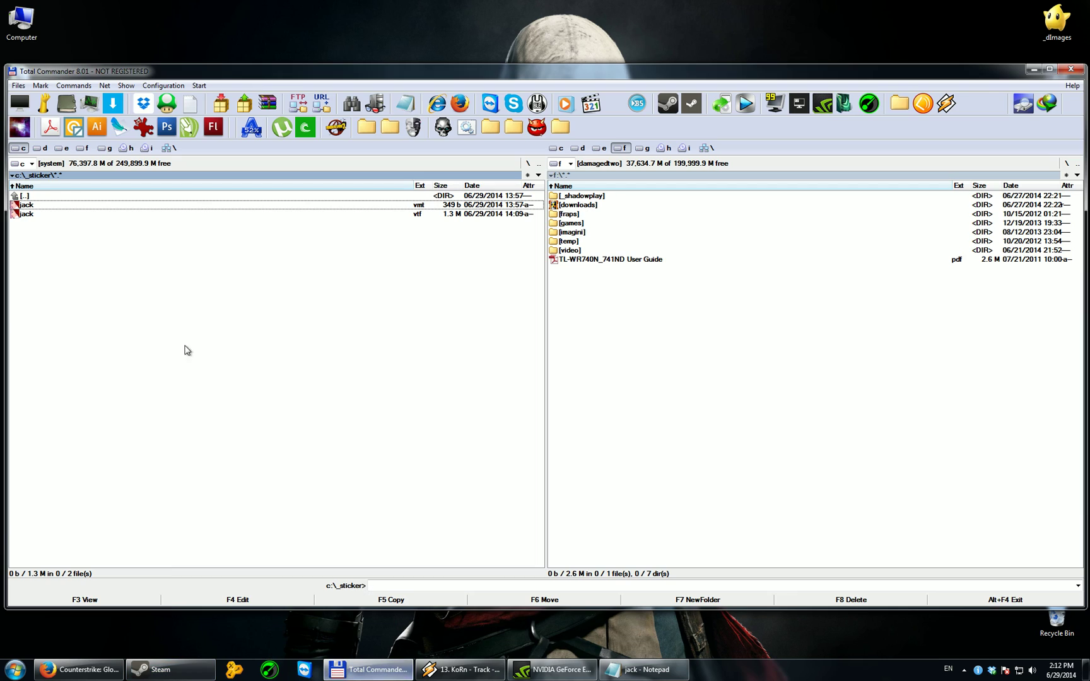
{"action": "left_click", "coordinate": [53, 206]}
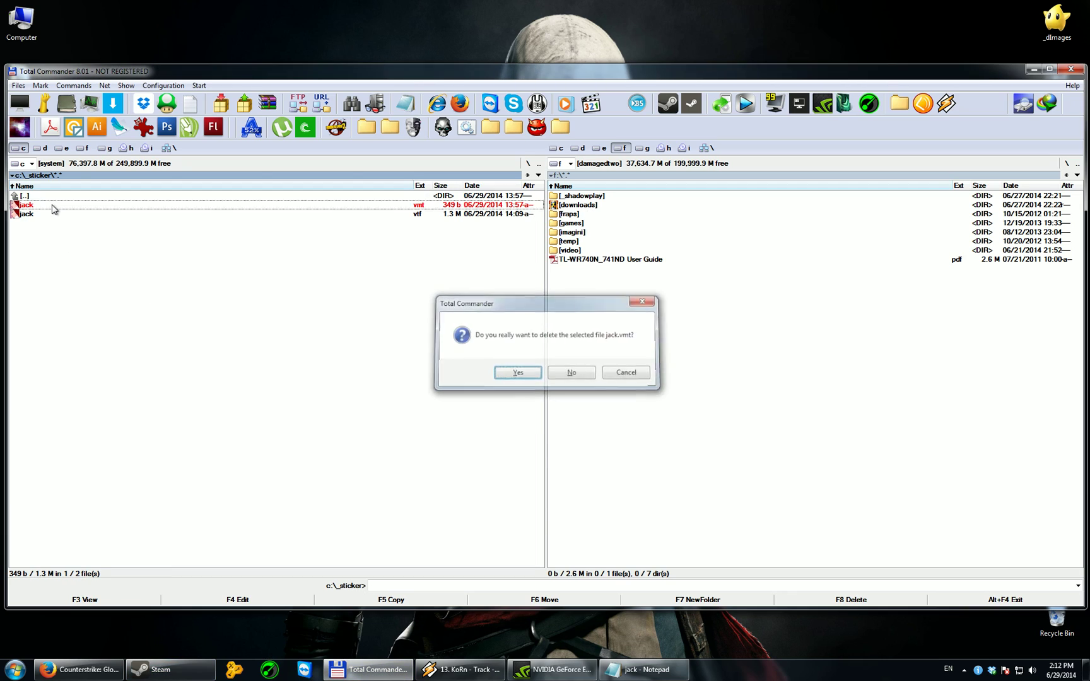
{"action": "key", "text": "Return"}
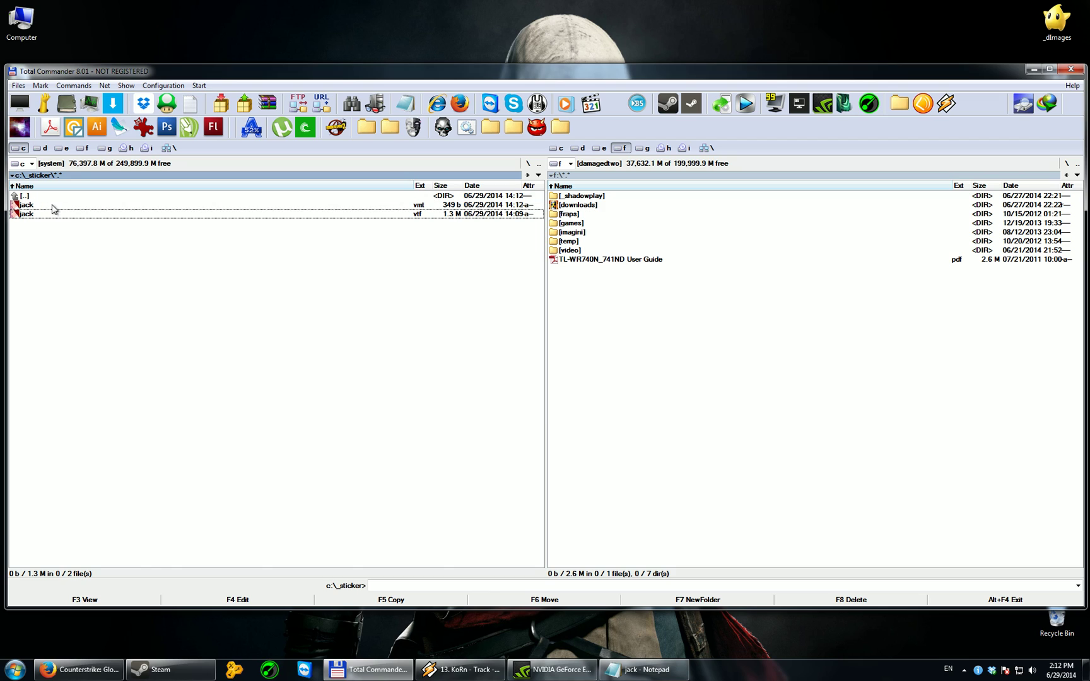
Close the remaining 'jack - Notepad' window from its taskbar jump list.
{"action": "right_click", "coordinate": [631, 669]}
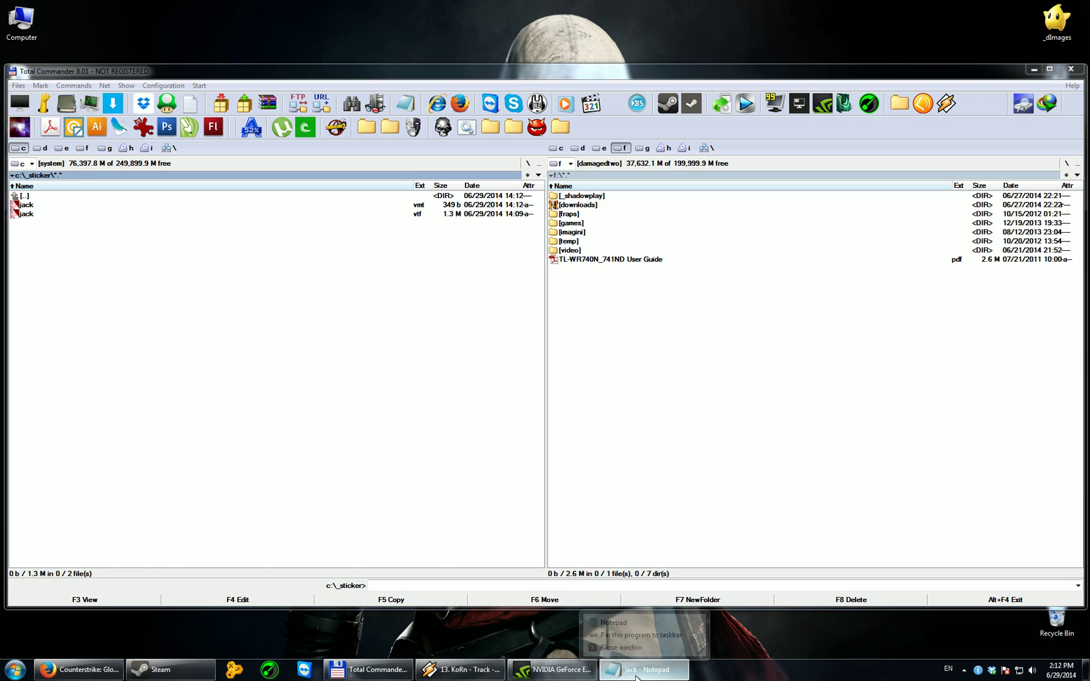
{"action": "left_click", "coordinate": [630, 640]}
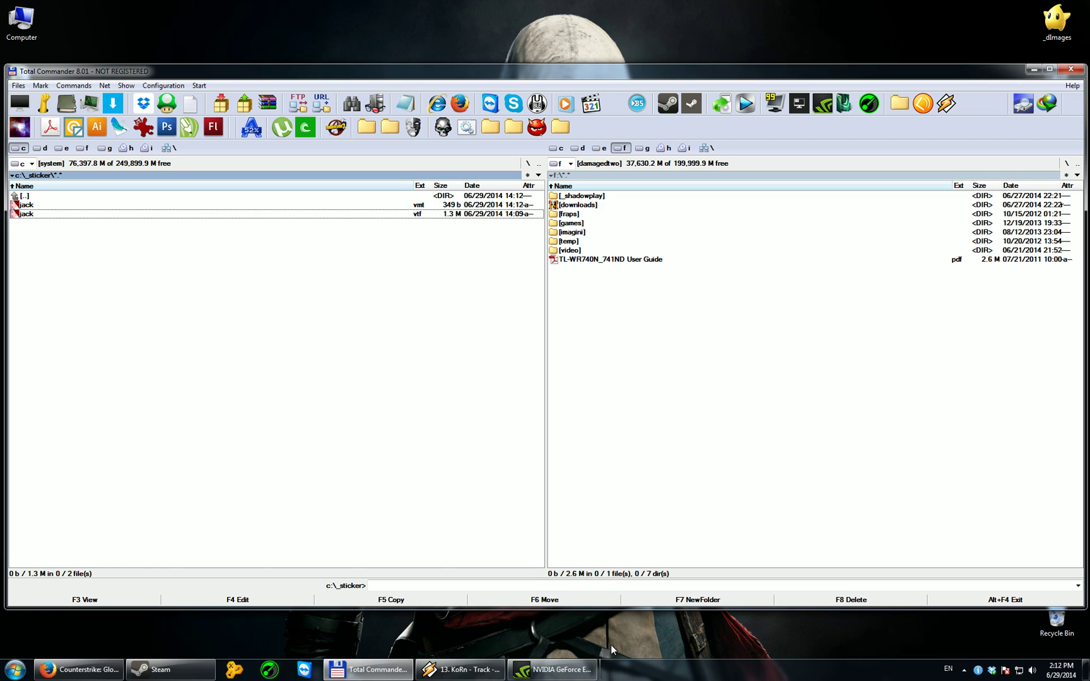
{"action": "left_click", "coordinate": [434, 310]}
{"action": "left_click", "coordinate": [165, 670]}
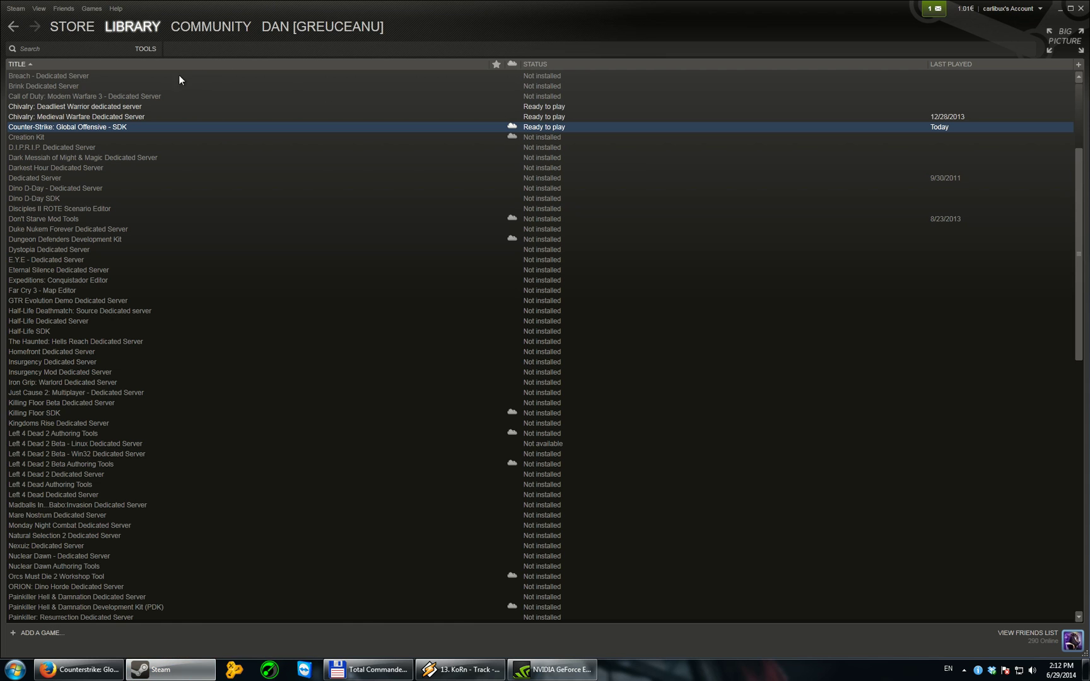
Filter Steam's Library to Tools, launch the CS:GO SDK, and start Model Viewer from it.
{"action": "mouse_move", "coordinate": [119, 28]}
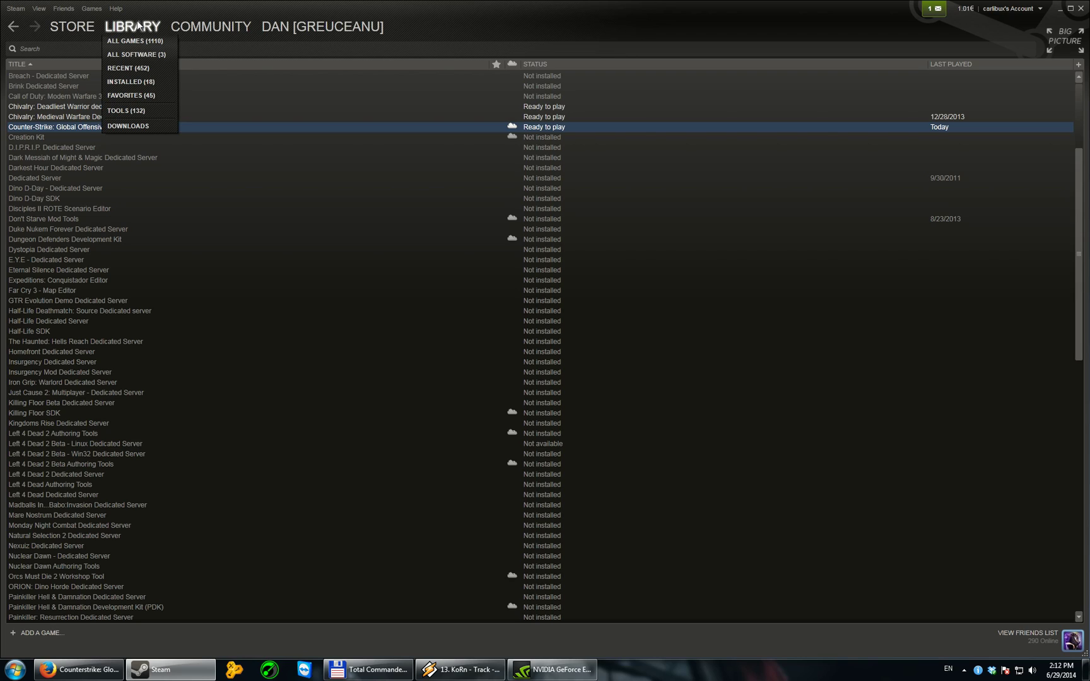
{"action": "left_click", "coordinate": [148, 112]}
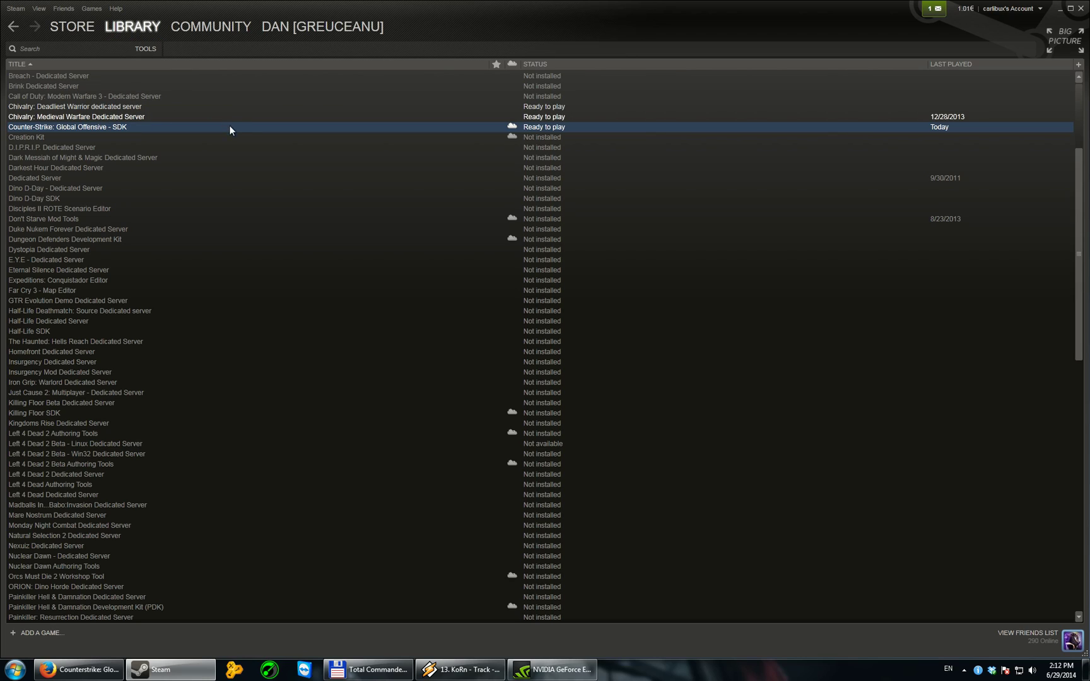
{"action": "double_click", "coordinate": [126, 125]}
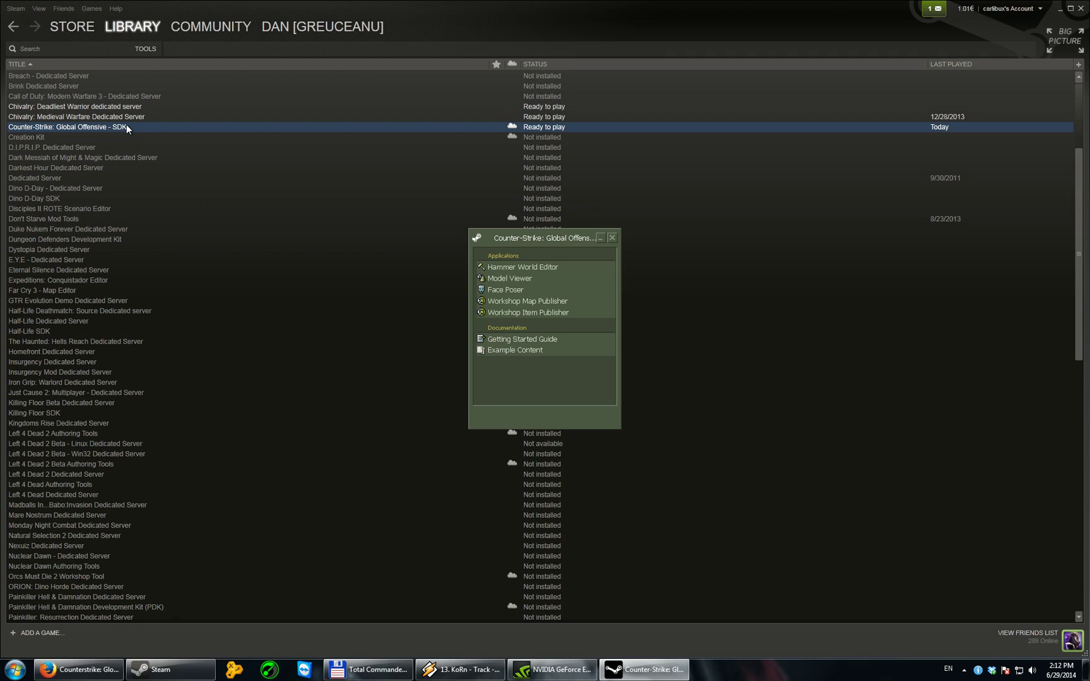
{"action": "left_click", "coordinate": [1061, 9]}
{"action": "left_click", "coordinate": [1029, 73]}
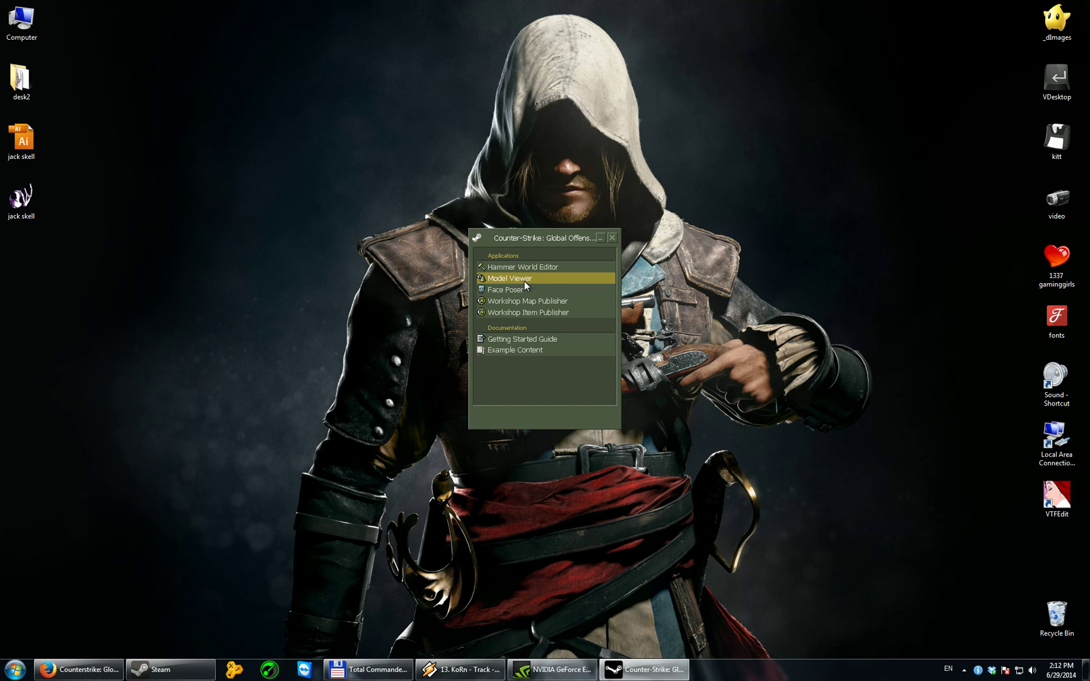
{"action": "double_click", "coordinate": [525, 281]}
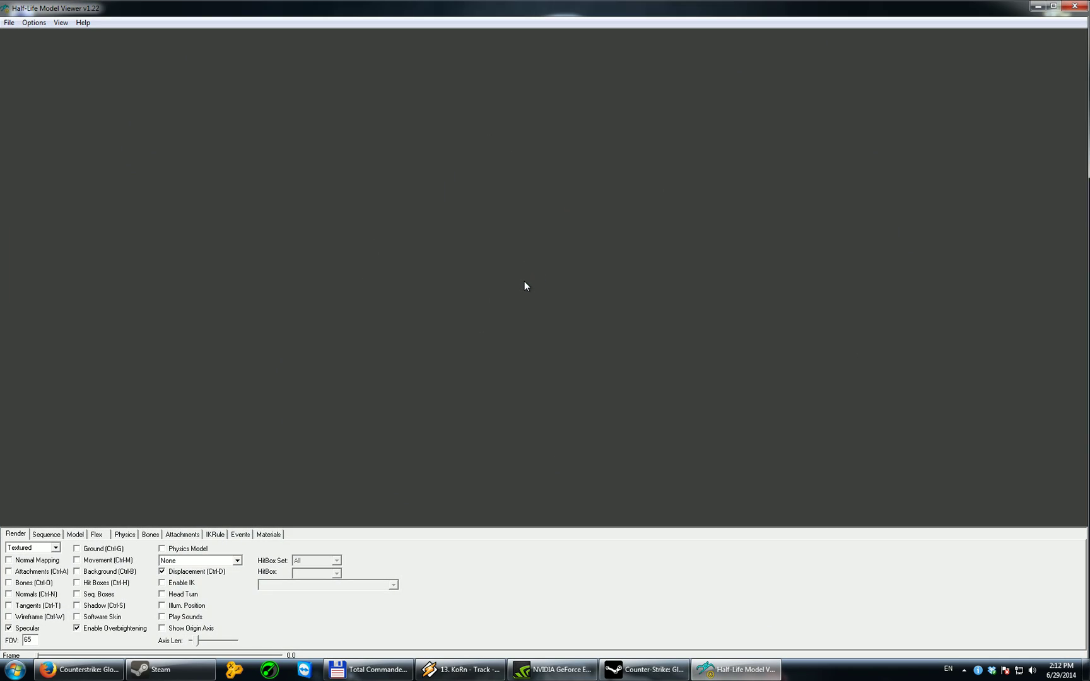
Load models/sticker_preview.mdl through File > Load Model and rotate the preview card.
{"action": "left_click", "coordinate": [4, 23]}
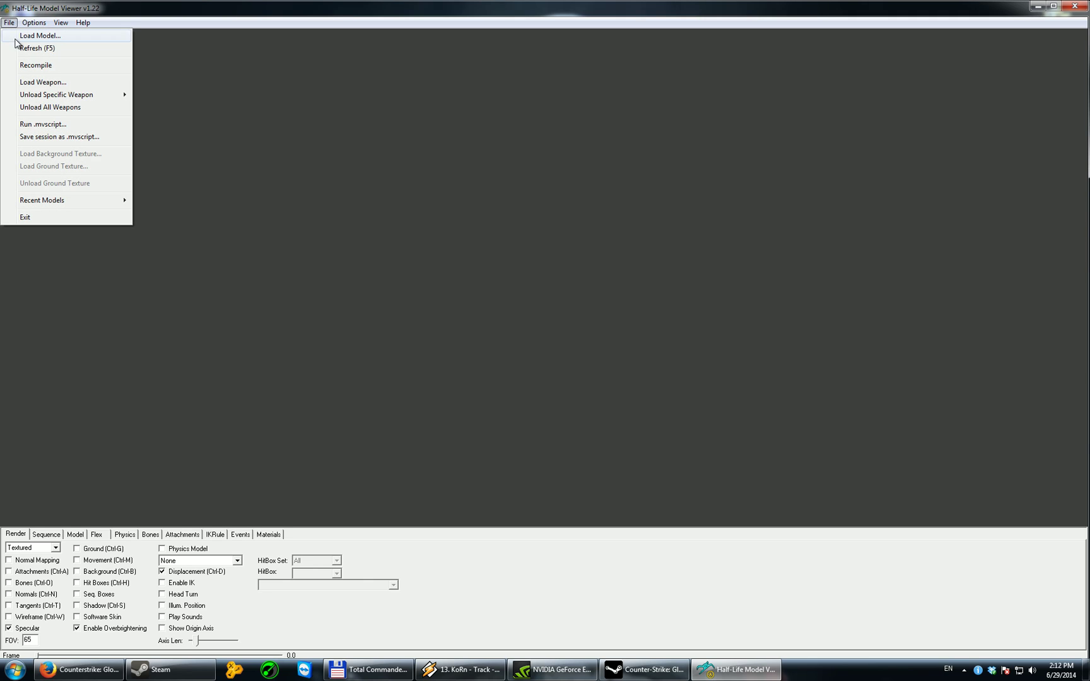
{"action": "left_click", "coordinate": [50, 37]}
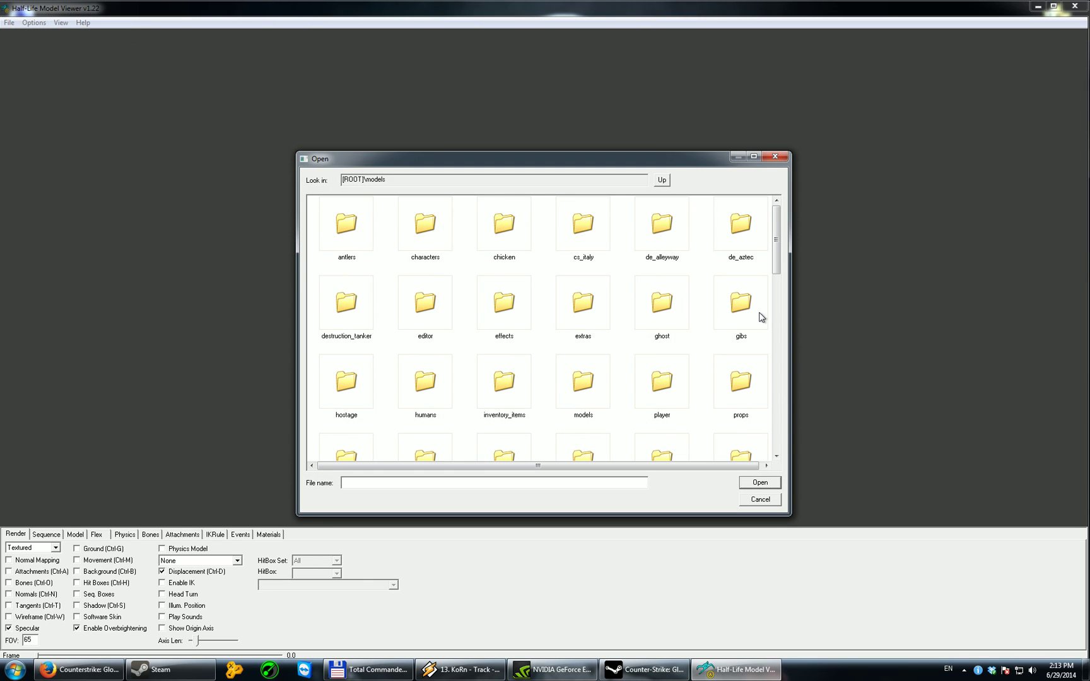
{"action": "left_click_drag", "start_coordinate": [777, 221], "coordinate": [774, 450]}
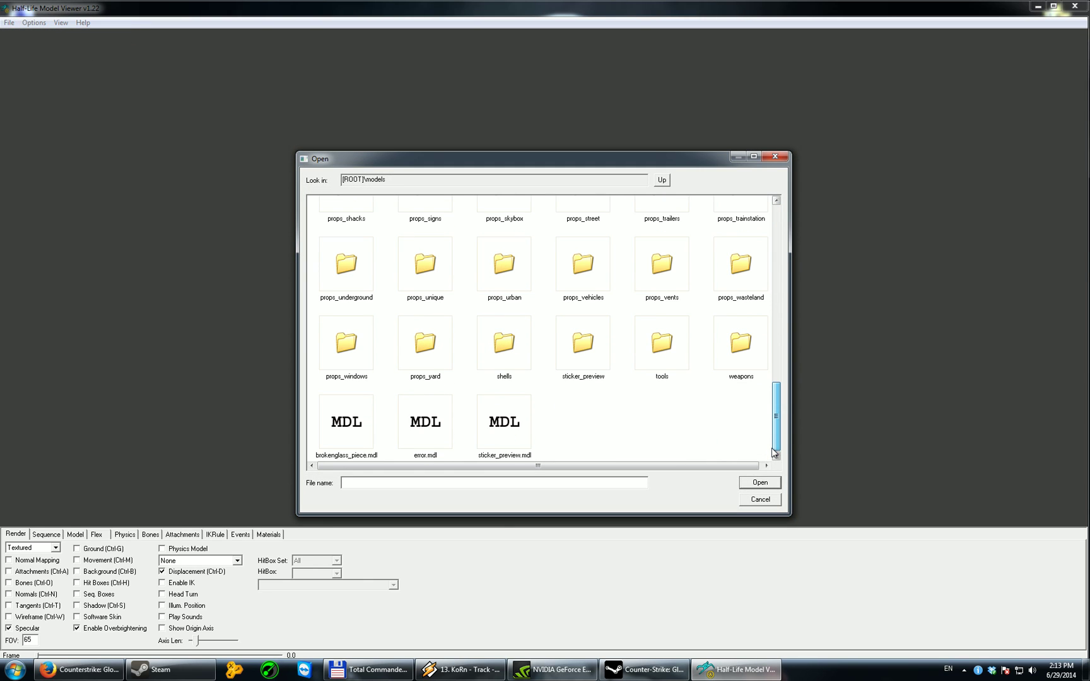
{"action": "double_click", "coordinate": [502, 424]}
{"action": "left_click_drag", "start_coordinate": [501, 425], "coordinate": [648, 349]}
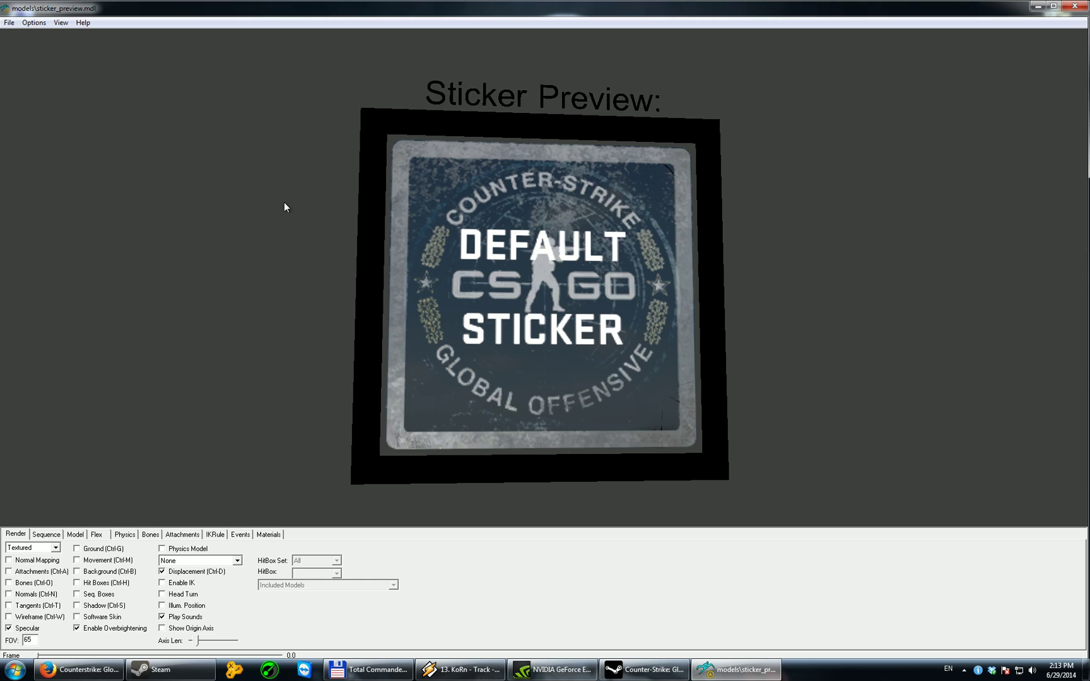
{"action": "left_click", "coordinate": [9, 22]}
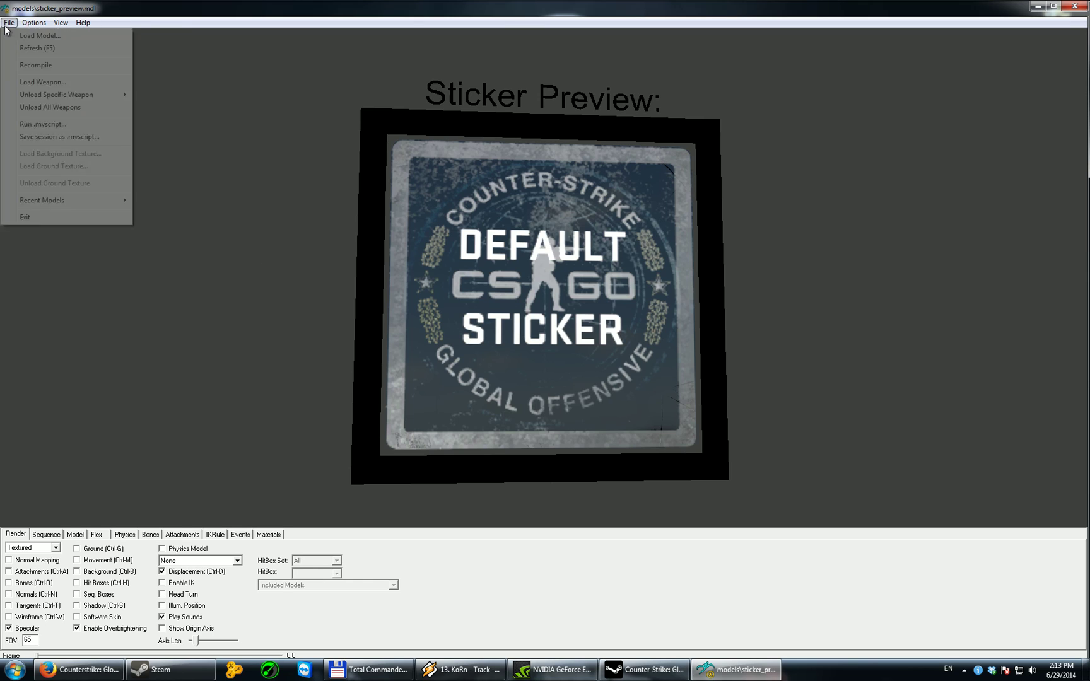
{"action": "left_click", "coordinate": [28, 39]}
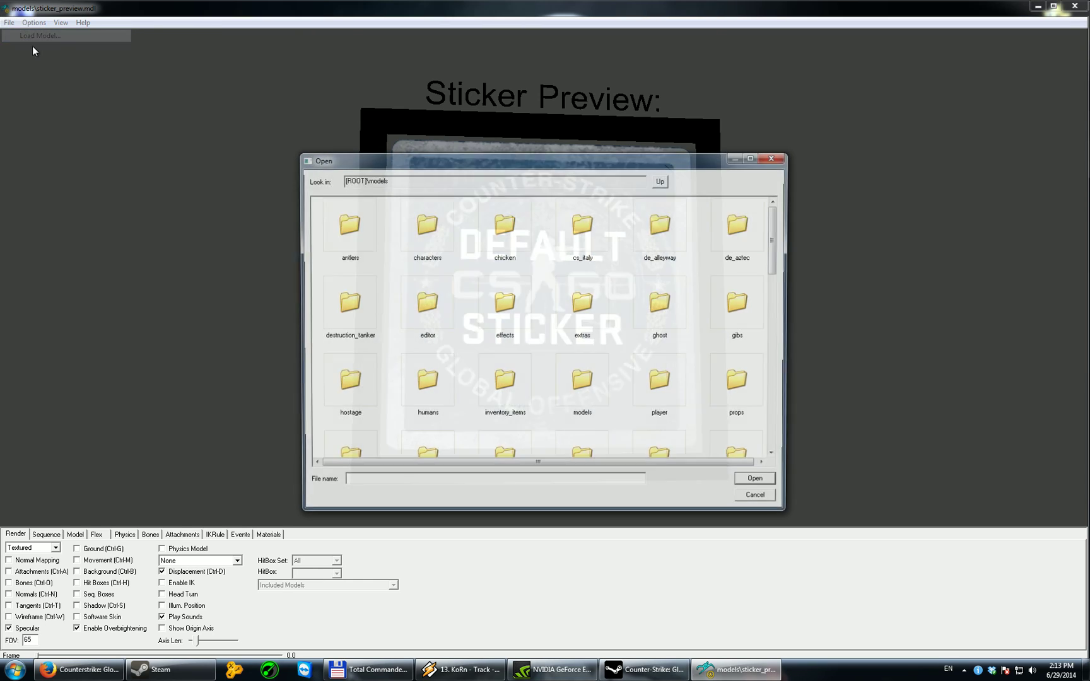
{"action": "left_click", "coordinate": [775, 156]}
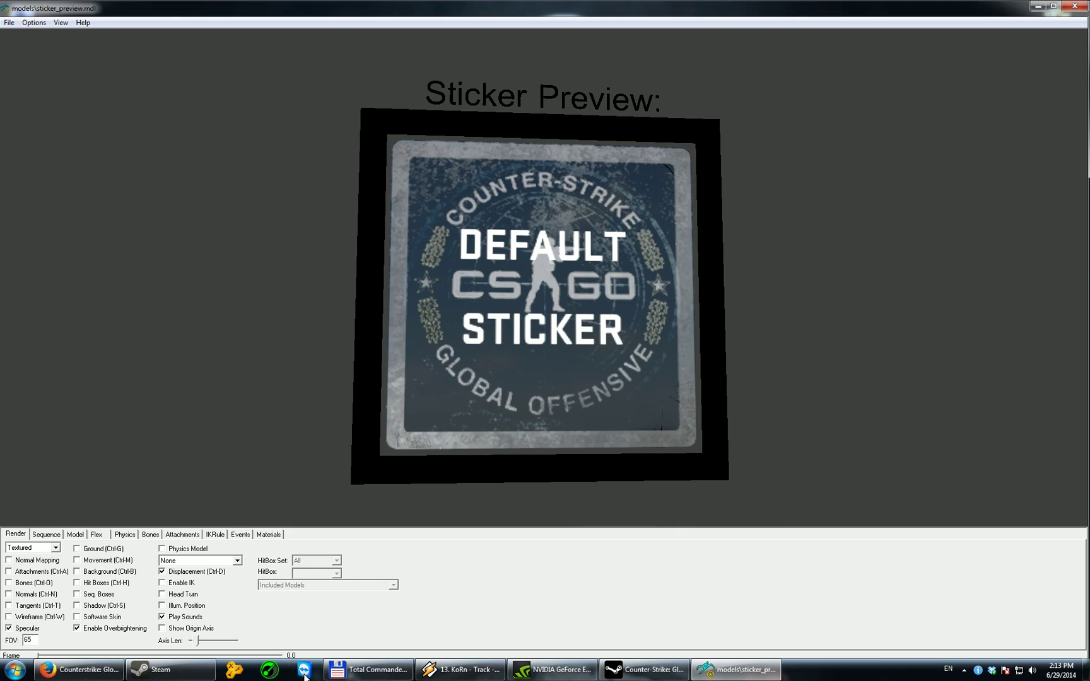
Swap the sticker_preview_wip material for jack.vmt so the skeleton artwork appears.
{"action": "left_click", "coordinate": [281, 540]}
{"action": "left_click", "coordinate": [56, 557]}
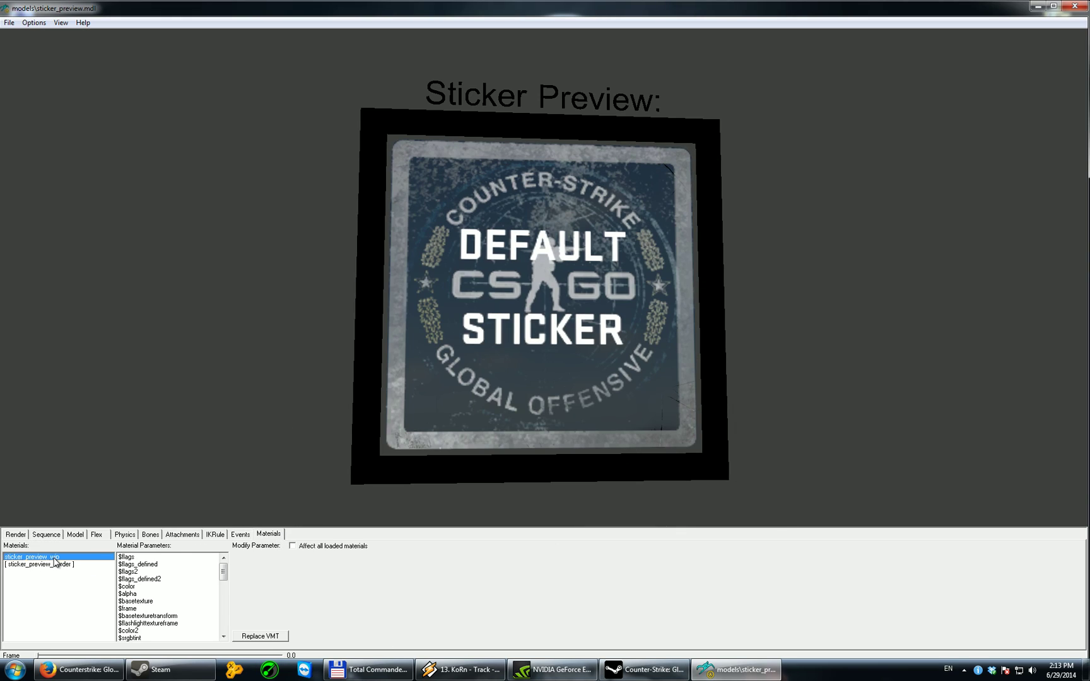
{"action": "left_click", "coordinate": [255, 636]}
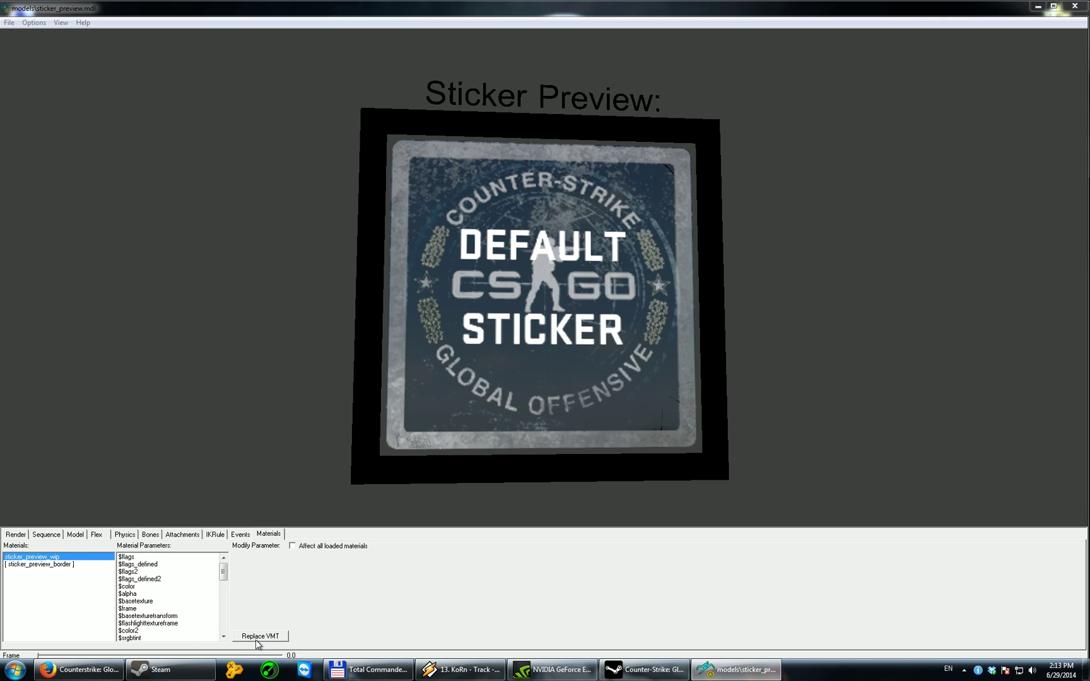
{"action": "left_click", "coordinate": [131, 109]}
{"action": "double_click", "coordinate": [130, 110]}
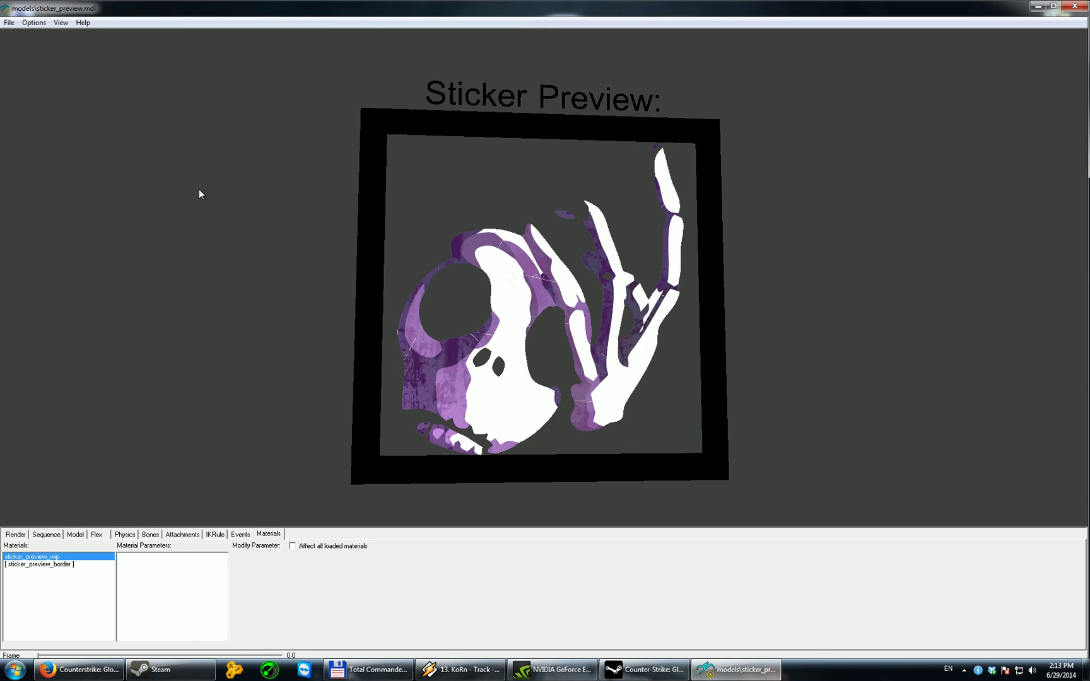
{"action": "left_click_drag", "start_coordinate": [199, 188], "coordinate": [454, 330]}
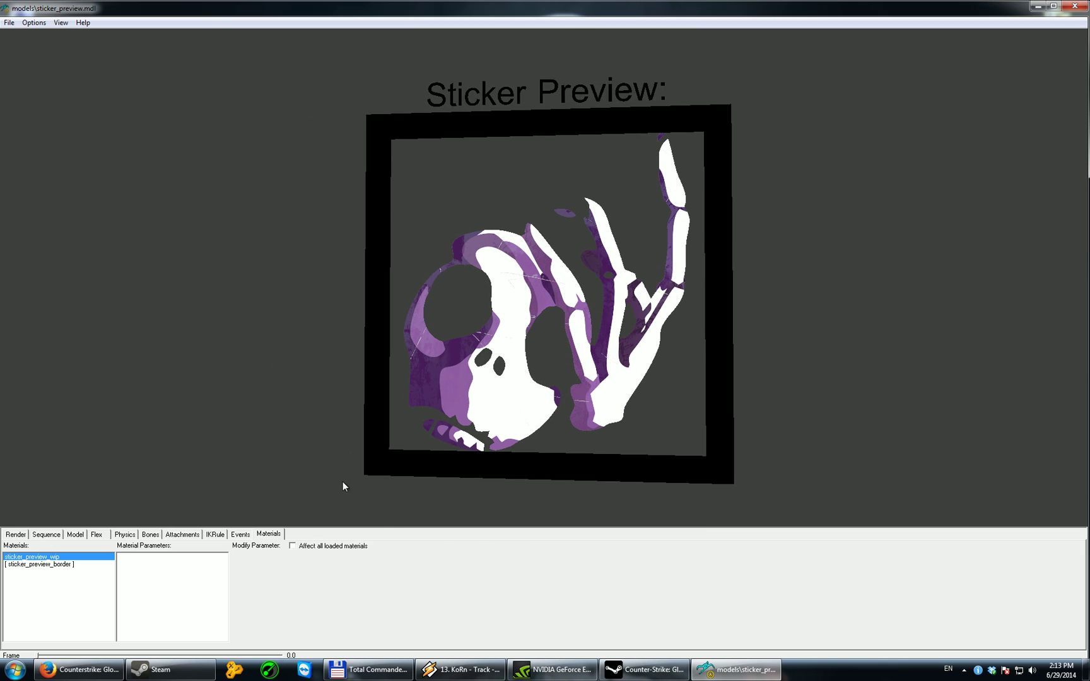
Set sticker_preview_wip's $wearprogress to 0.06 and rotate to check the light scratches.
{"action": "left_click", "coordinate": [271, 535]}
{"action": "left_click", "coordinate": [63, 557]}
{"action": "left_click_drag", "start_coordinate": [222, 573], "coordinate": [217, 634]}
{"action": "left_click", "coordinate": [150, 632]}
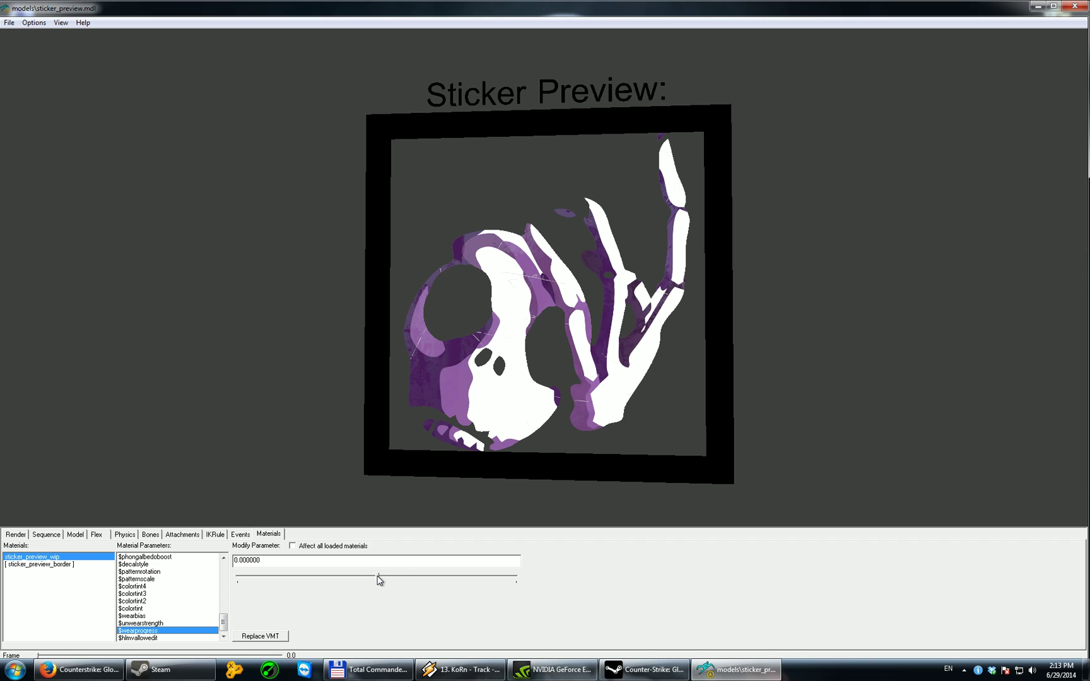
{"action": "mouse_move", "coordinate": [379, 578]}
{"action": "left_mouse_down"}
{"action": "mouse_move", "coordinate": [438, 578]}
{"action": "mouse_move", "coordinate": [301, 578]}
{"action": "mouse_move", "coordinate": [513, 582]}
{"action": "mouse_move", "coordinate": [387, 588]}
{"action": "left_mouse_up"}
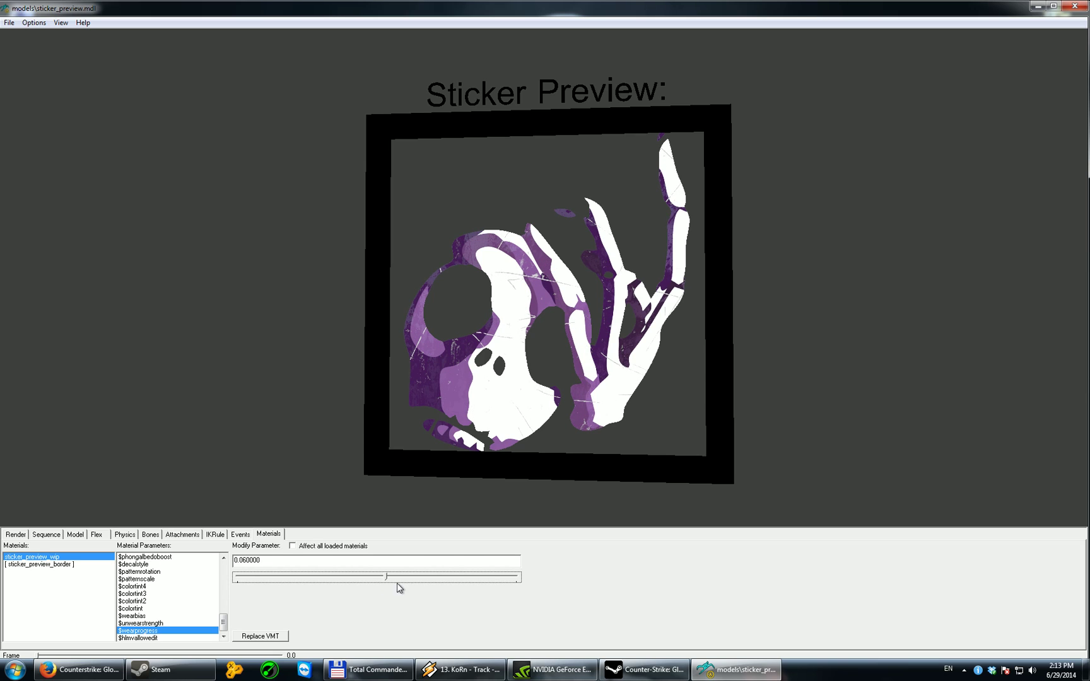
{"action": "mouse_move", "coordinate": [603, 178]}
{"action": "left_mouse_down"}
{"action": "mouse_move", "coordinate": [577, 178]}
{"action": "mouse_move", "coordinate": [579, 159]}
{"action": "mouse_move", "coordinate": [605, 168]}
{"action": "mouse_move", "coordinate": [592, 178]}
{"action": "left_mouse_up"}
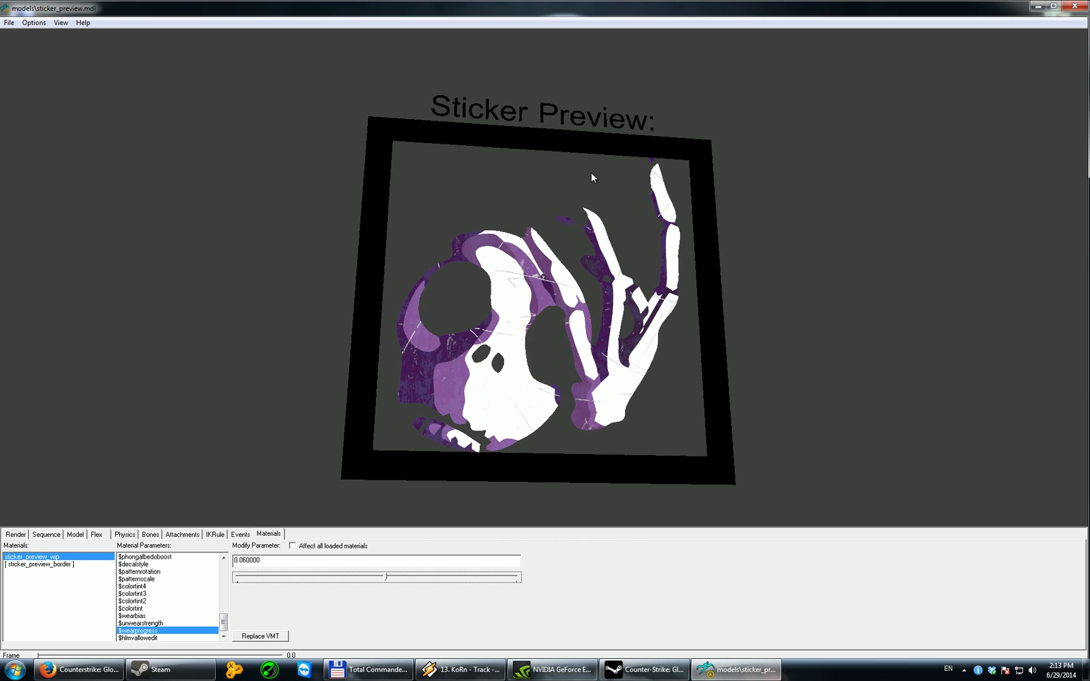
Open the Load Model file browser and enter the sticker_preview folder.
{"action": "left_click", "coordinate": [7, 24]}
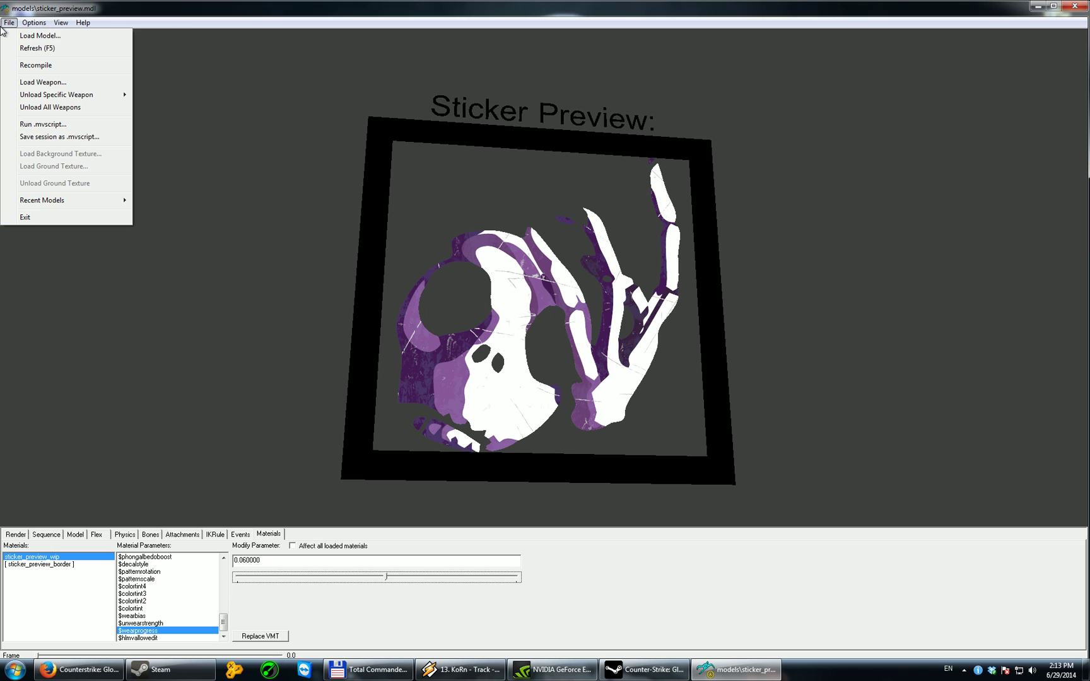
{"action": "left_click", "coordinate": [35, 36]}
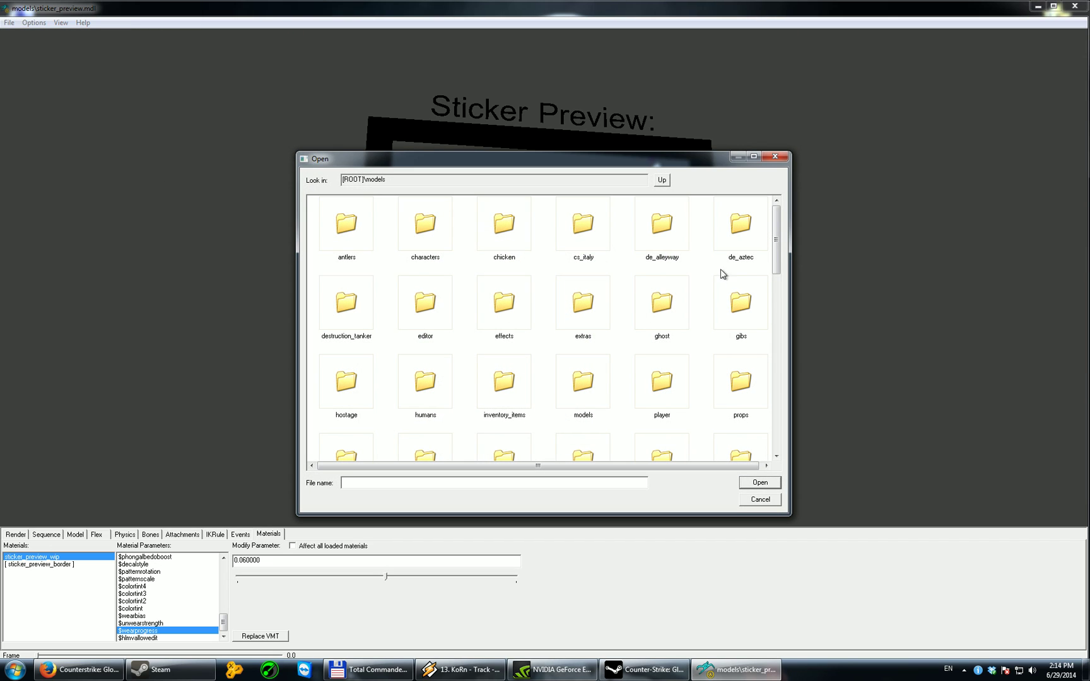
{"action": "left_click_drag", "start_coordinate": [779, 242], "coordinate": [746, 366]}
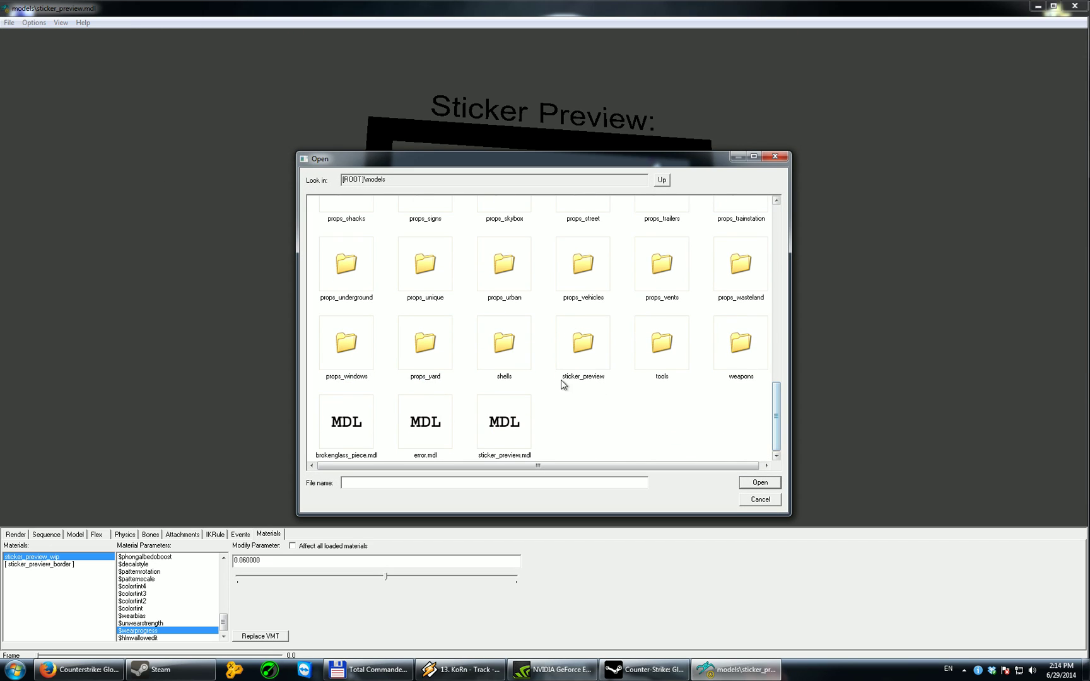
{"action": "double_click", "coordinate": [574, 339]}
{"action": "scroll", "coordinate": [602, 404], "scroll_direction": "up", "scroll_amount": 3}
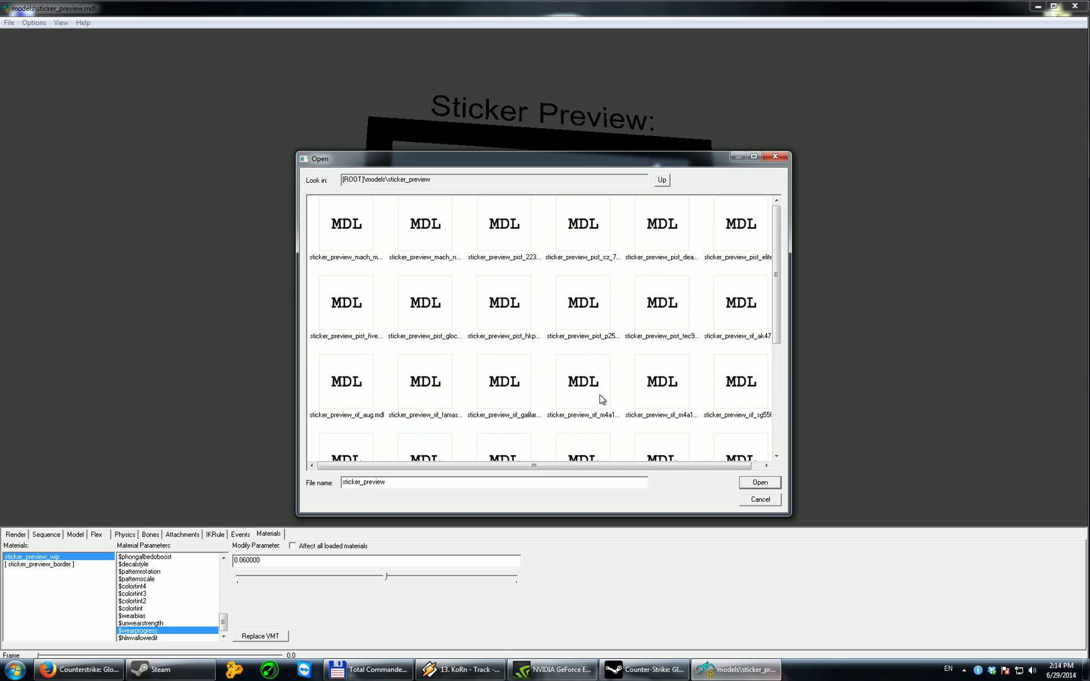
Browse the weapon preview models and select sticker_preview_pist_fiveseven.mdl.
{"action": "left_click", "coordinate": [436, 241]}
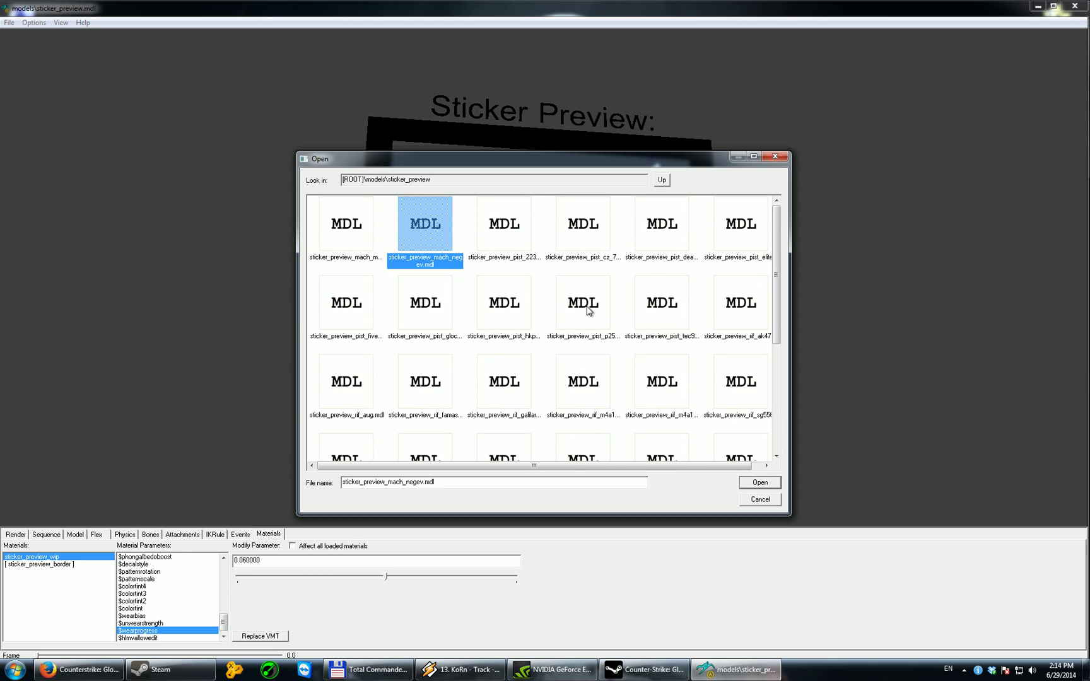
{"action": "left_click", "coordinate": [341, 238]}
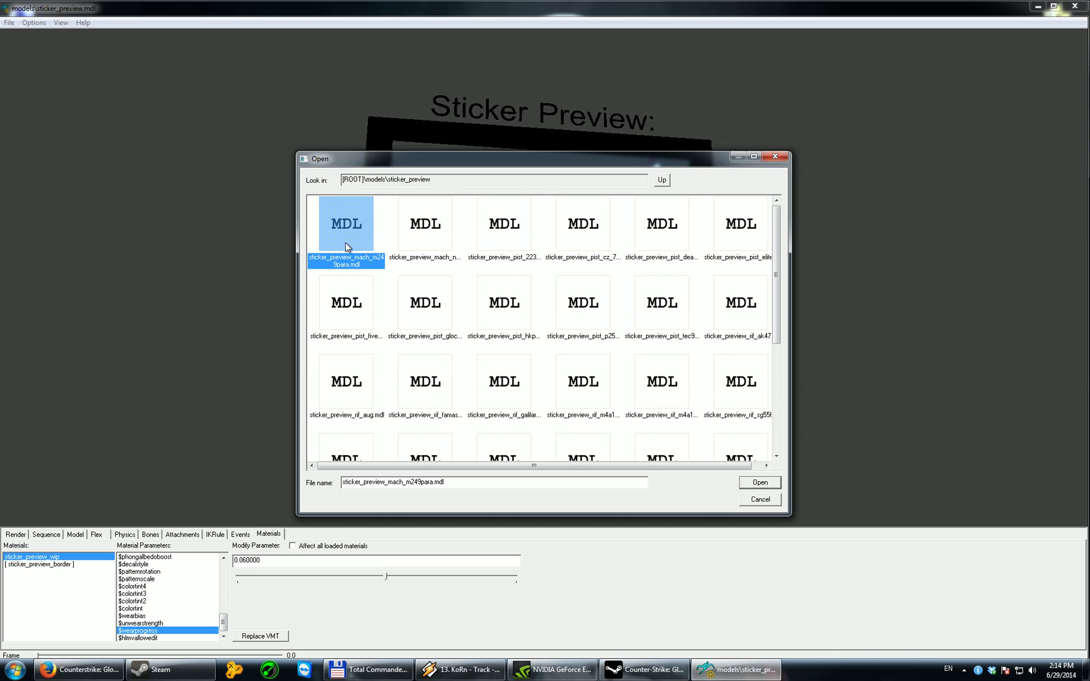
{"action": "key", "text": "Right"}
{"action": "key", "text": "Right"}
{"action": "left_click", "coordinate": [435, 315]}
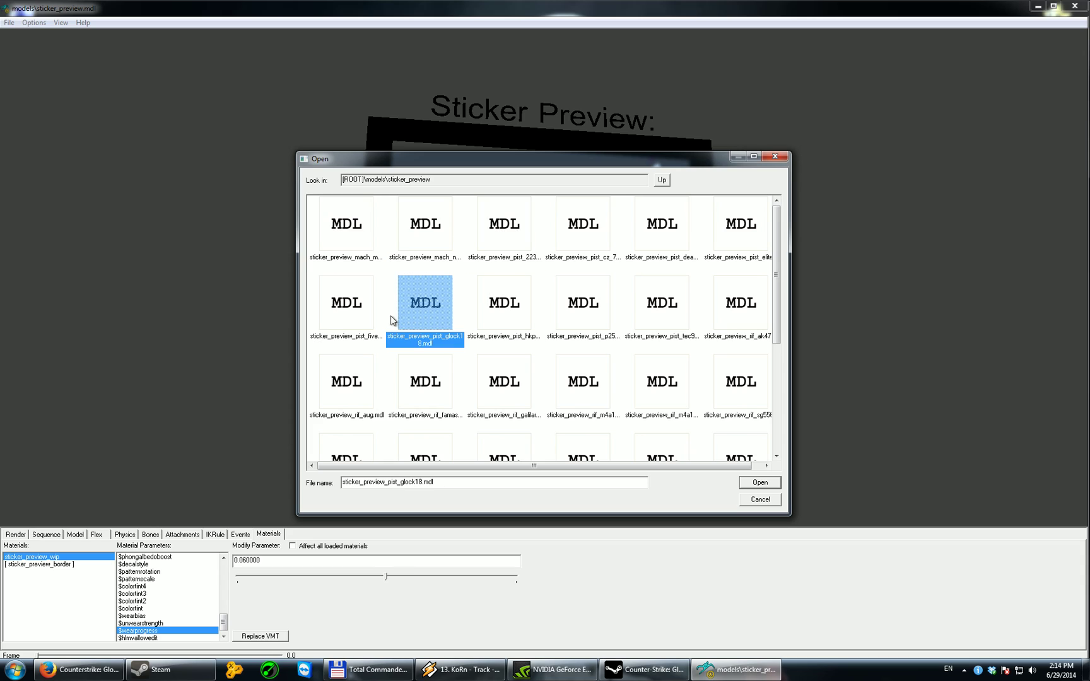
{"action": "left_click", "coordinate": [344, 314]}
{"action": "left_click", "coordinate": [522, 313]}
{"action": "left_click", "coordinate": [429, 312]}
{"action": "left_click", "coordinate": [605, 315]}
{"action": "left_click", "coordinate": [721, 314]}
{"action": "left_click", "coordinate": [680, 313]}
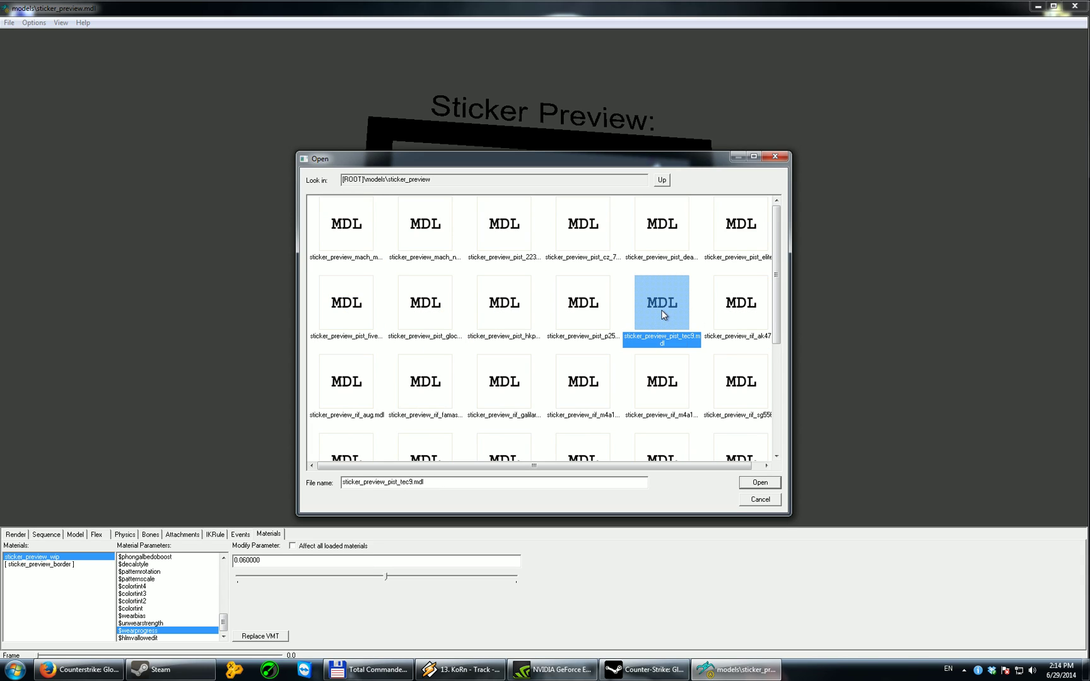
{"action": "left_click", "coordinate": [437, 306]}
{"action": "left_click", "coordinate": [344, 321]}
Open the Five-SeveN sticker preview model, rotate it, and review its four sticker slot materials.
{"action": "double_click", "coordinate": [341, 317]}
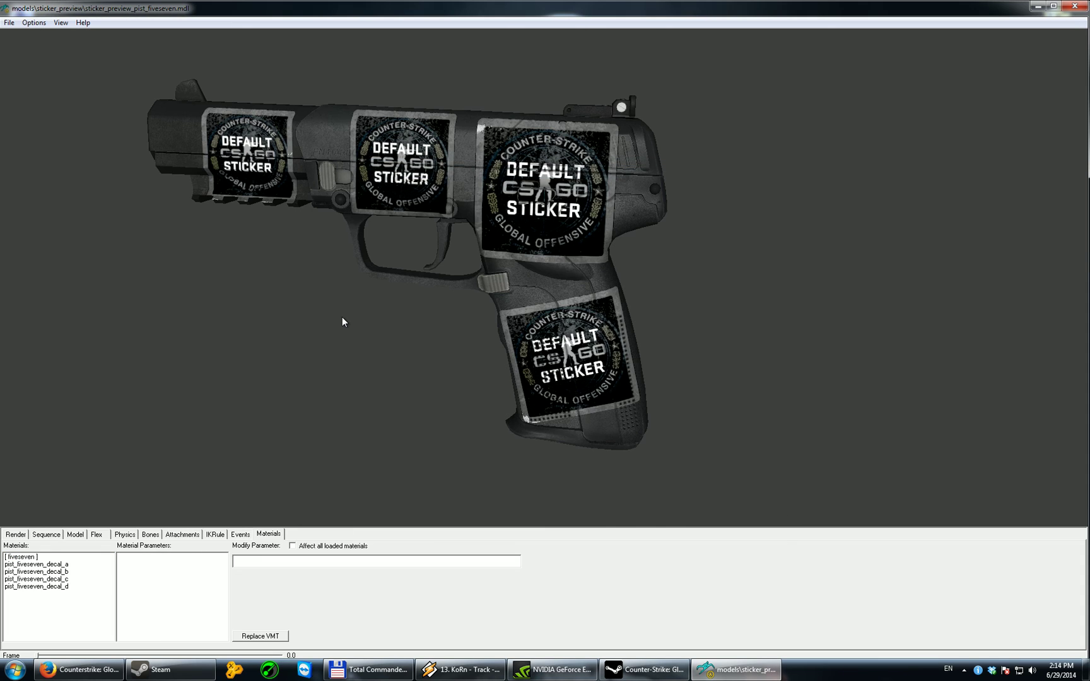
{"action": "left_click_drag", "start_coordinate": [599, 298], "coordinate": [320, 193]}
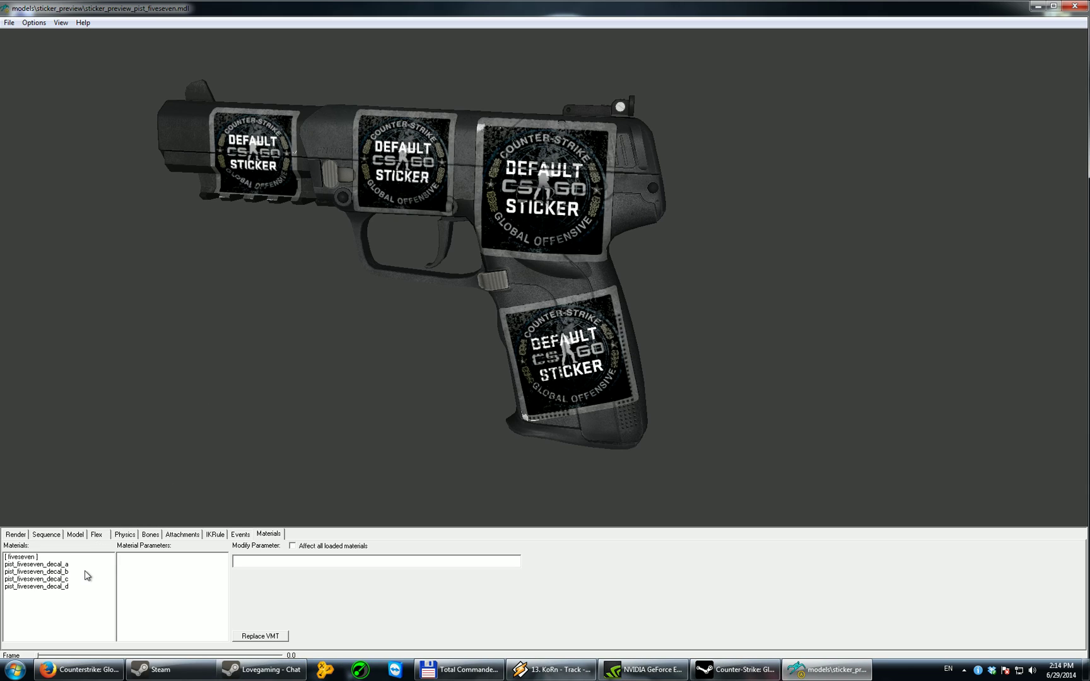
{"action": "left_click", "coordinate": [57, 563]}
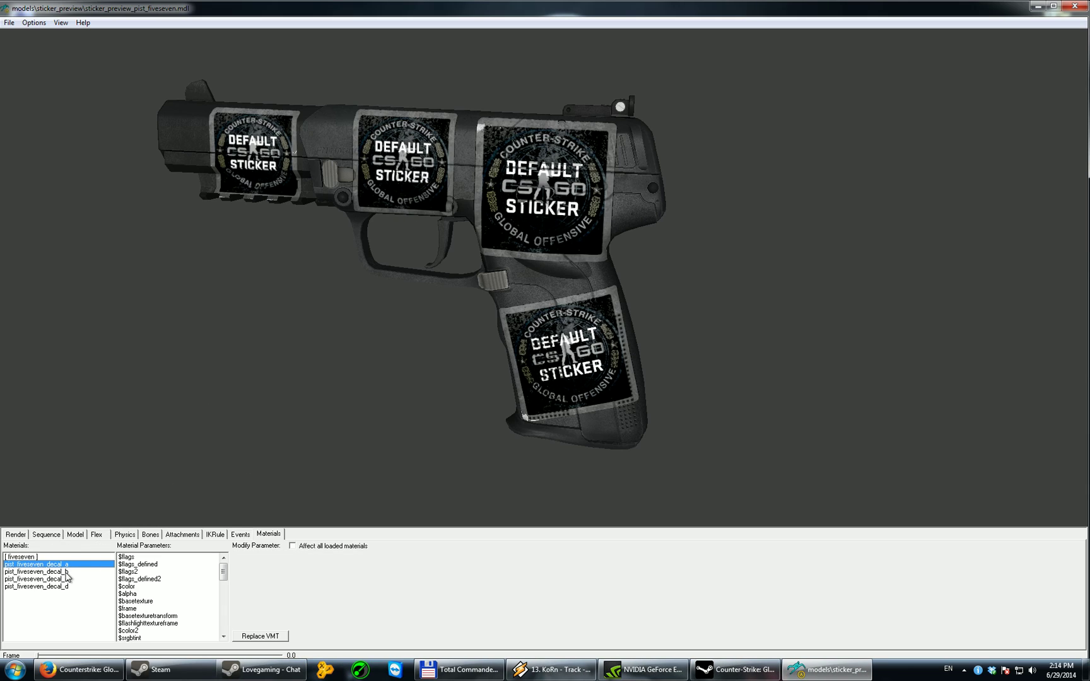
{"action": "left_click", "coordinate": [66, 572]}
{"action": "left_click", "coordinate": [66, 579]}
{"action": "left_click", "coordinate": [65, 587]}
{"action": "left_click", "coordinate": [65, 572]}
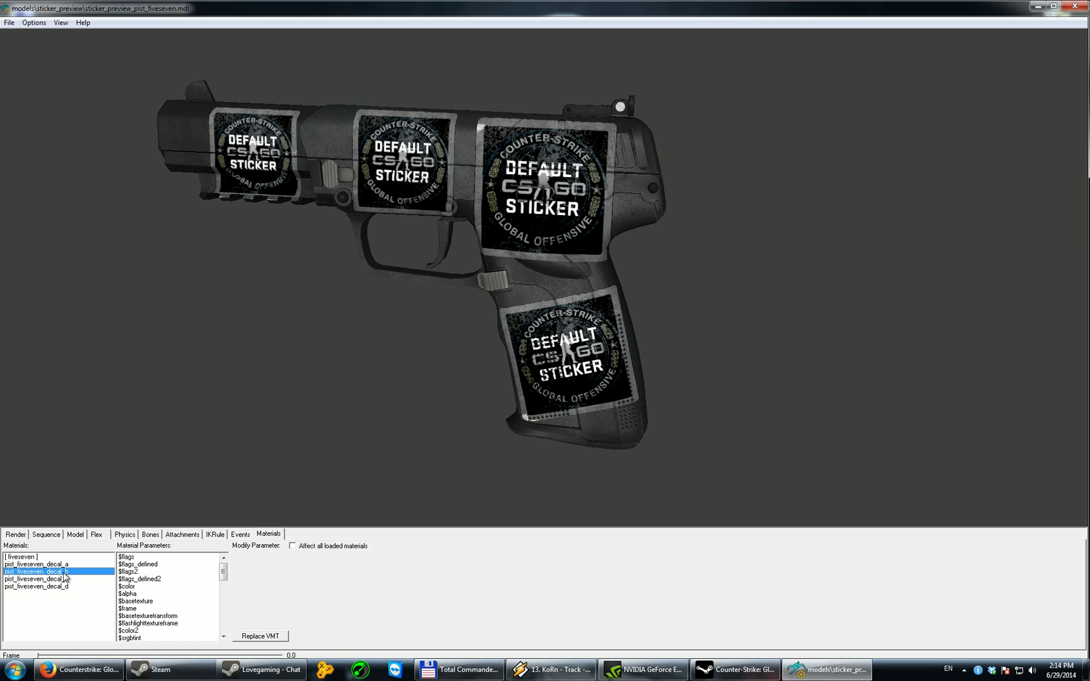
Replace the pist_fiveseven_decal_a and decal_b slot materials with jack.vmt.
{"action": "left_click", "coordinate": [66, 565]}
{"action": "left_click", "coordinate": [257, 637]}
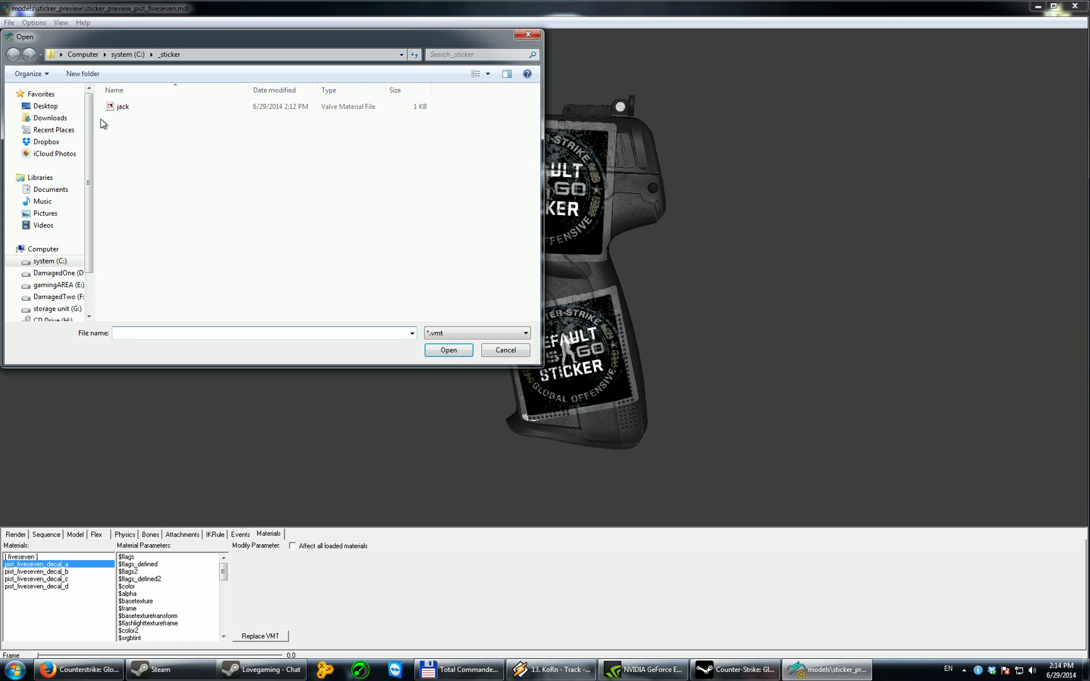
{"action": "double_click", "coordinate": [113, 107]}
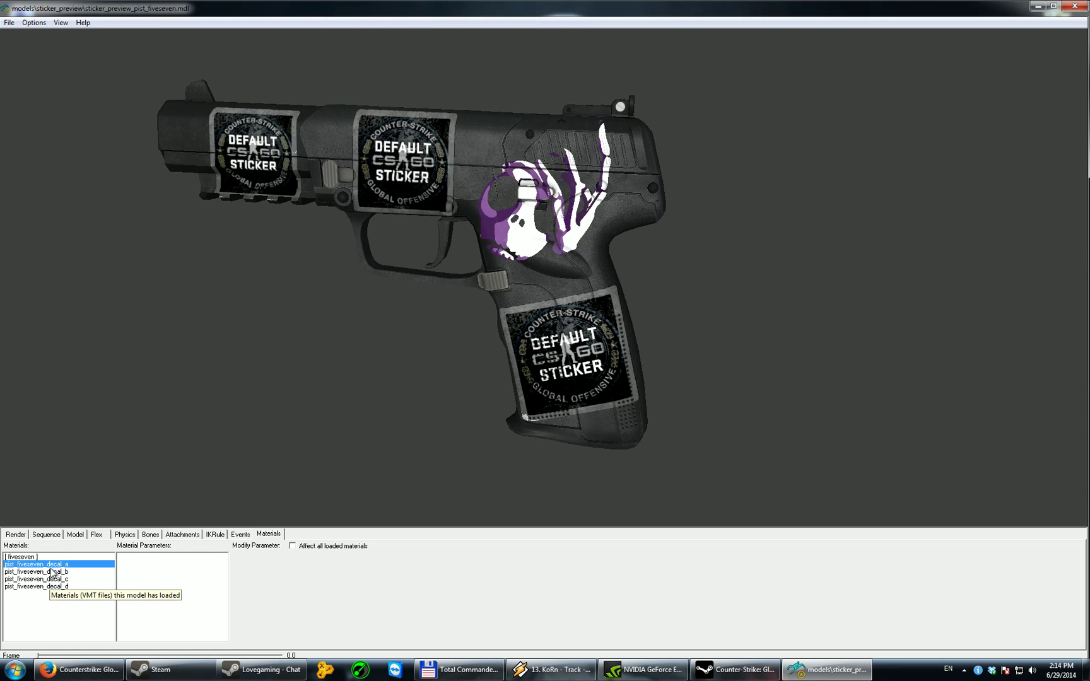
{"action": "left_click", "coordinate": [55, 572]}
{"action": "left_click", "coordinate": [259, 635]}
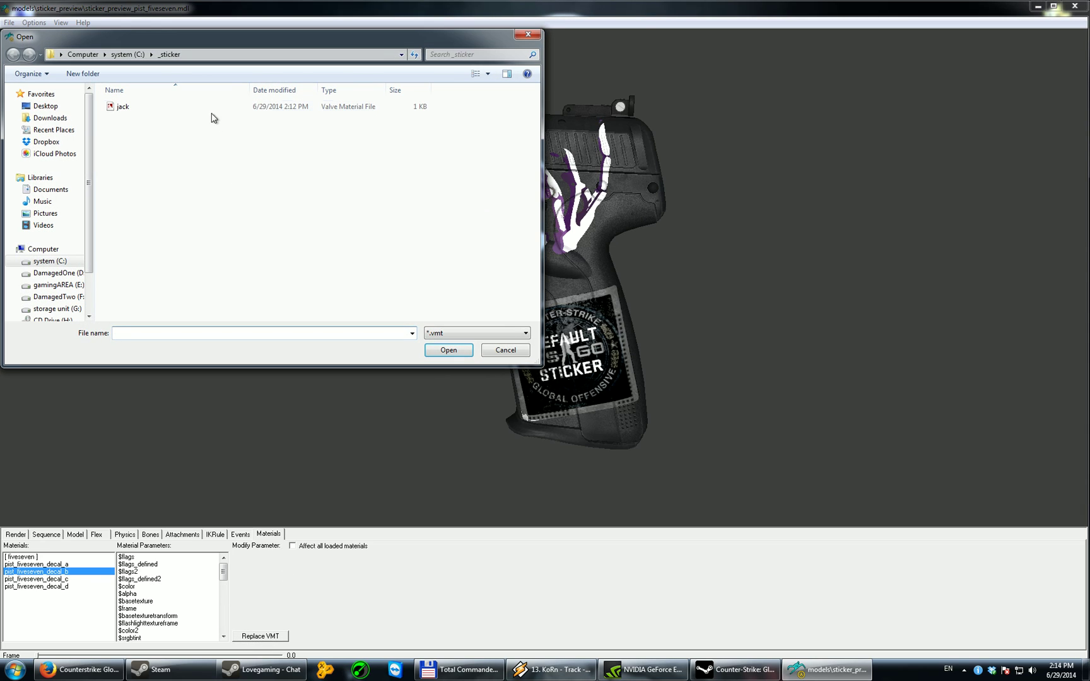
{"action": "double_click", "coordinate": [171, 106]}
Replace decal_c and the grip slot decal_d with jack.vmt, then check all four stickers.
{"action": "left_click", "coordinate": [55, 579]}
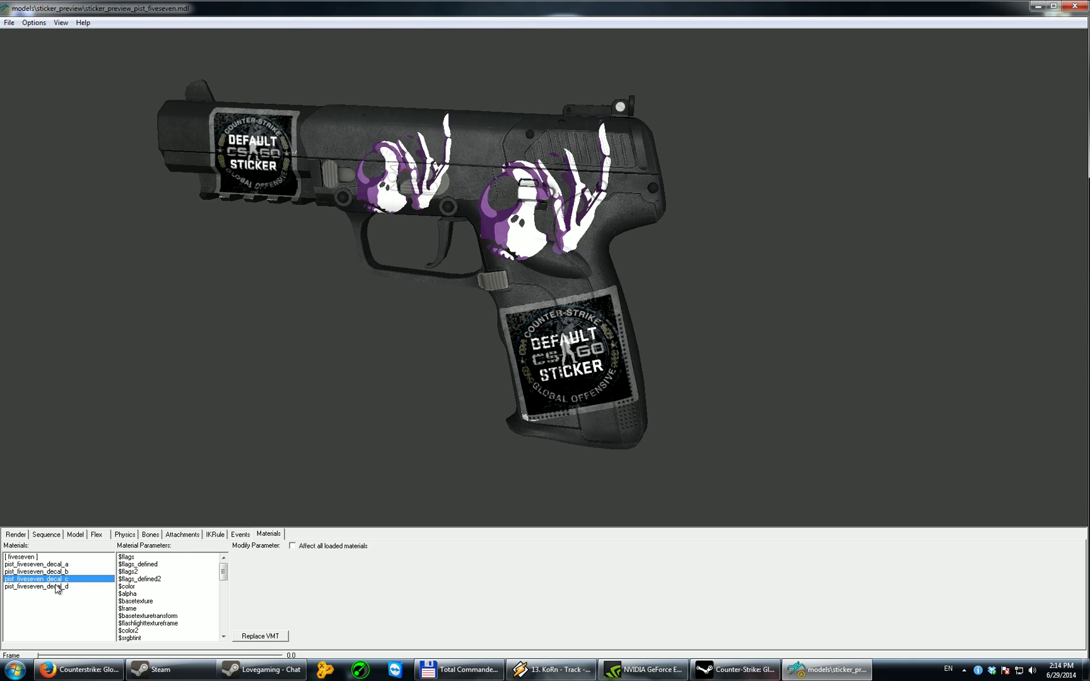
{"action": "left_click", "coordinate": [260, 636]}
{"action": "double_click", "coordinate": [166, 105]}
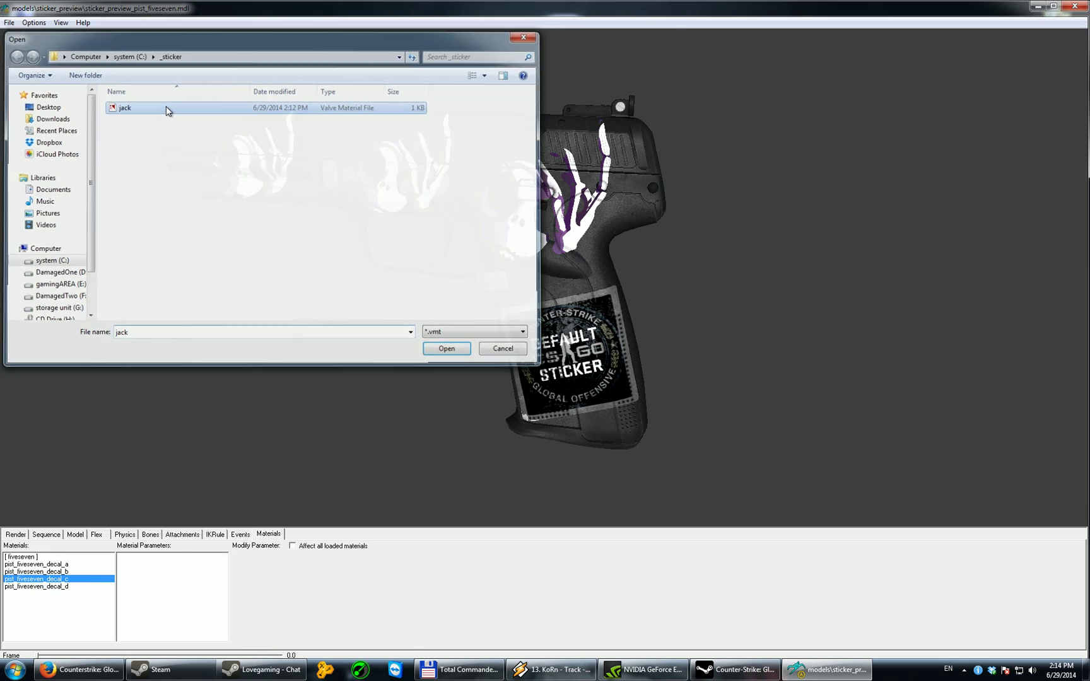
{"action": "left_click", "coordinate": [78, 579]}
{"action": "left_click", "coordinate": [74, 587]}
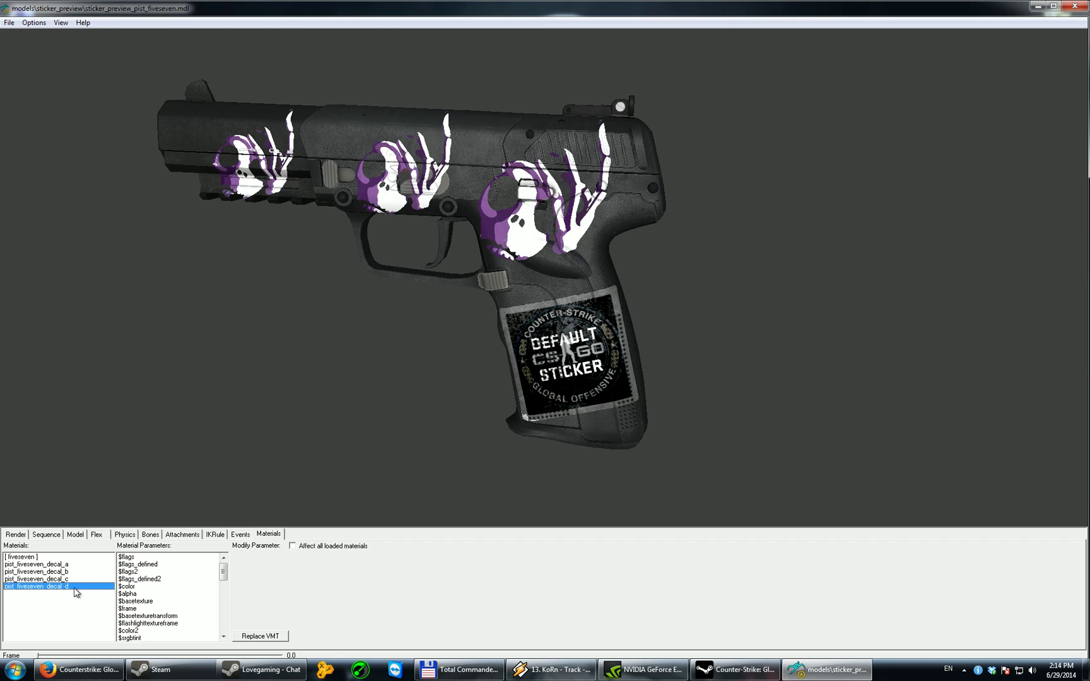
{"action": "left_click", "coordinate": [259, 636]}
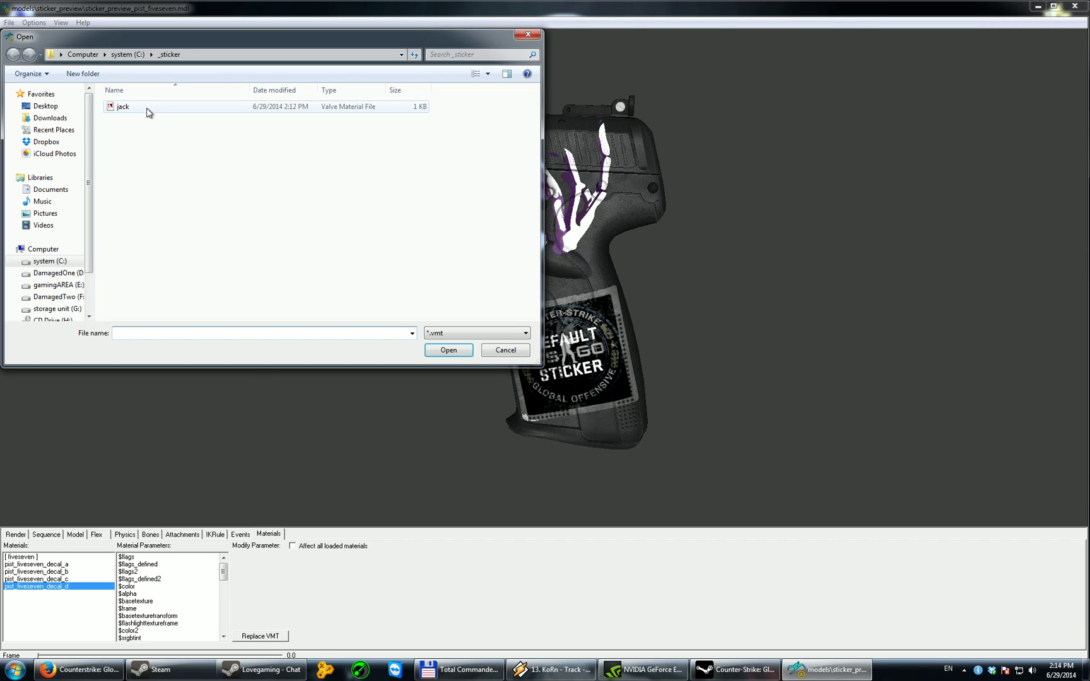
{"action": "double_click", "coordinate": [146, 108]}
{"action": "left_click_drag", "start_coordinate": [464, 238], "coordinate": [443, 206]}
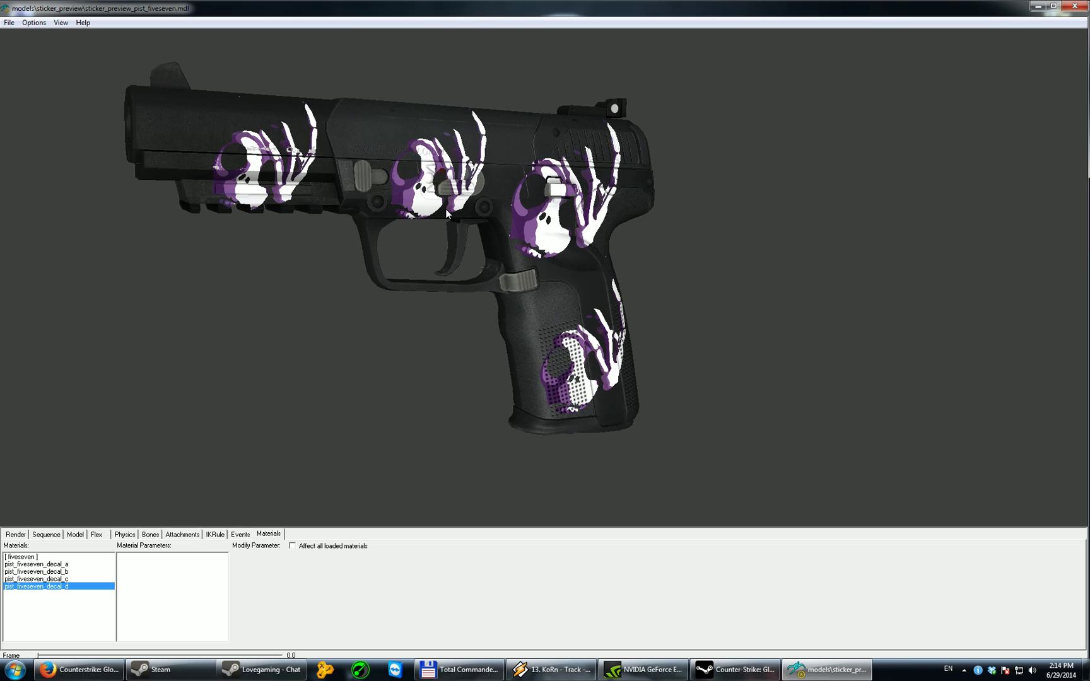
{"action": "left_click", "coordinate": [735, 669]}
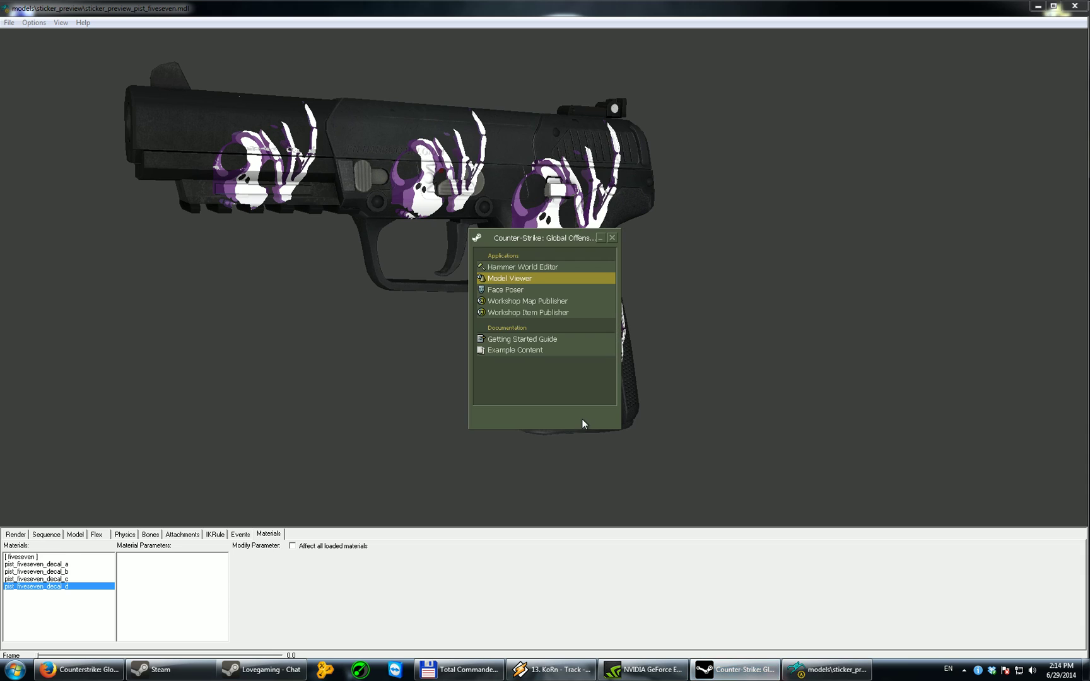
Launch Workshop Item Publisher and start a new Sticker submission.
{"action": "left_click", "coordinate": [1037, 6]}
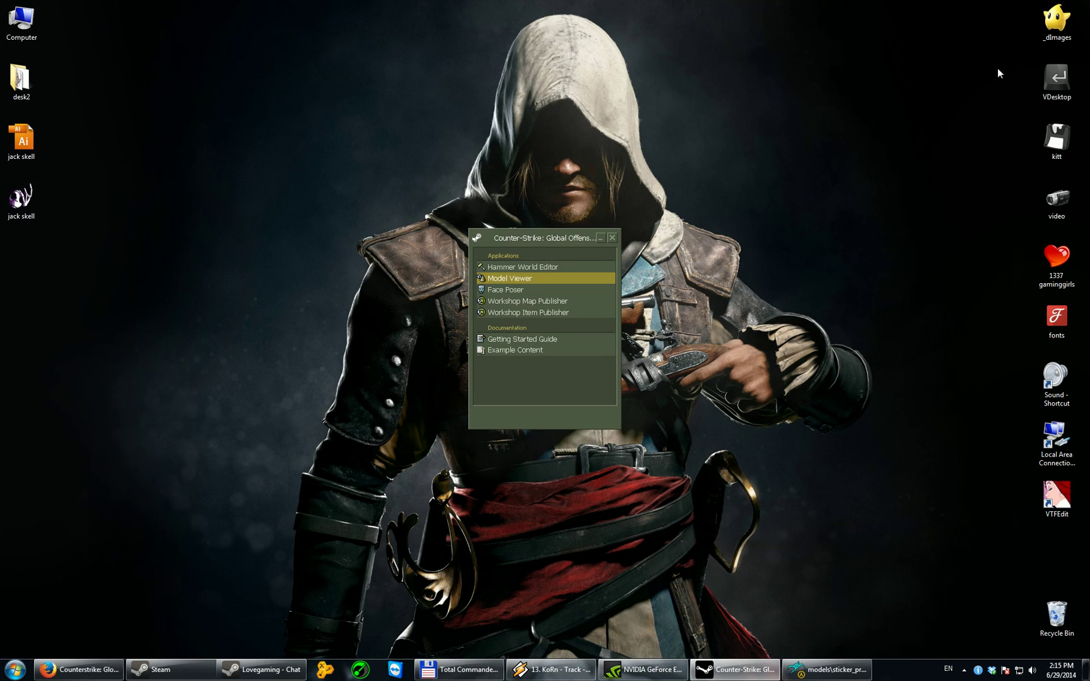
{"action": "left_click", "coordinate": [553, 304]}
{"action": "left_click", "coordinate": [539, 314]}
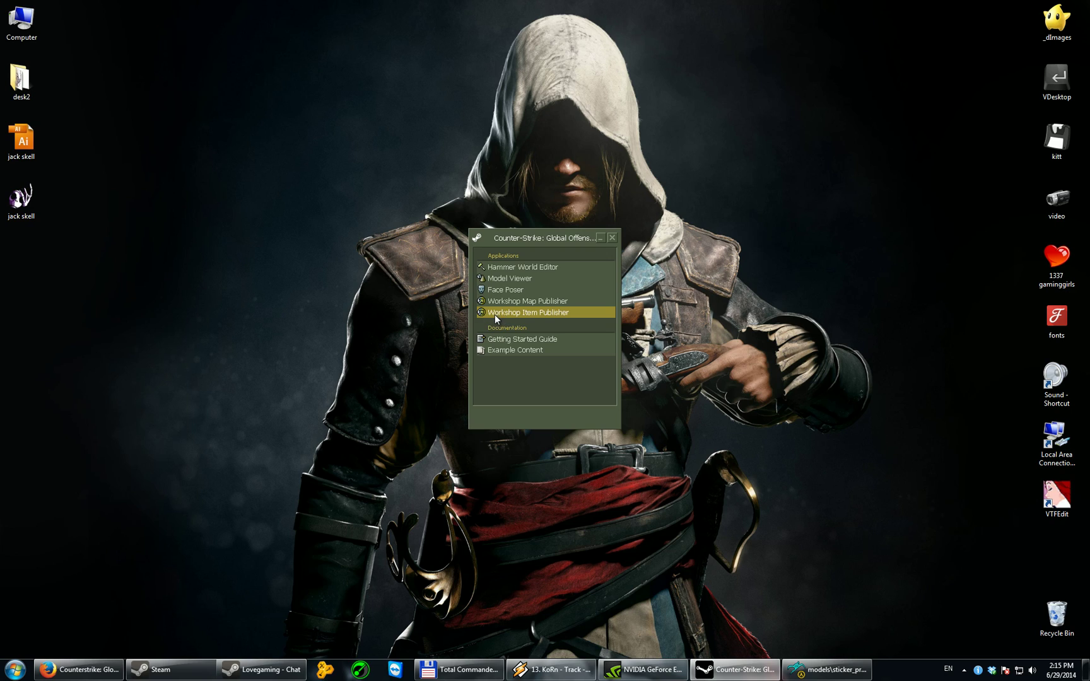
{"action": "double_click", "coordinate": [559, 312]}
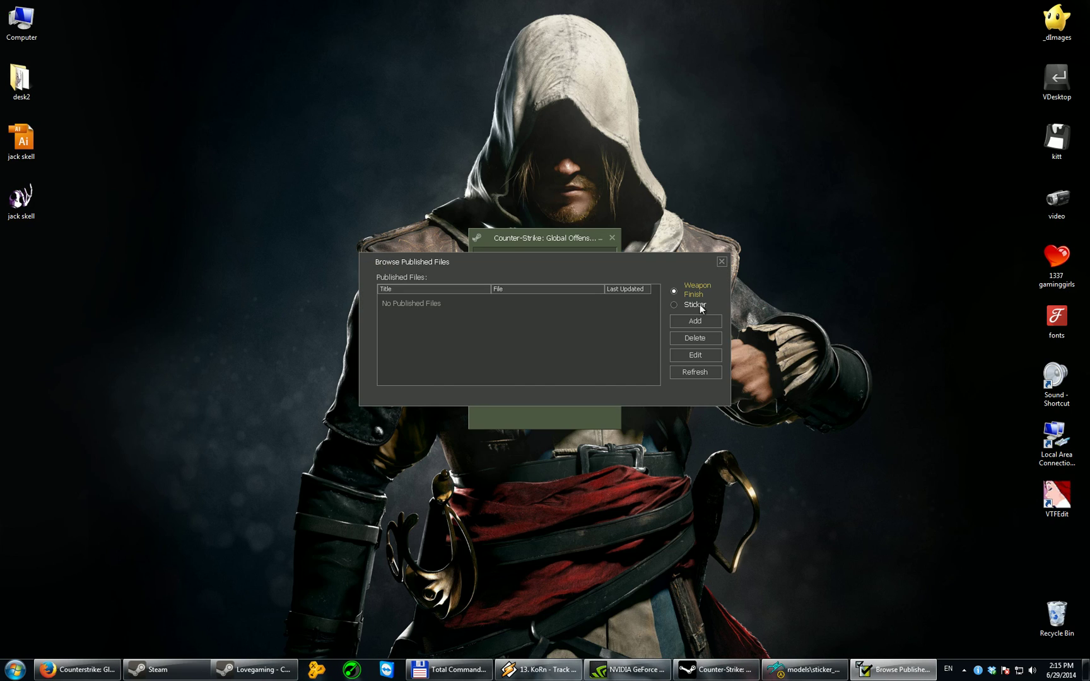
{"action": "left_click", "coordinate": [673, 304]}
{"action": "left_click", "coordinate": [716, 321]}
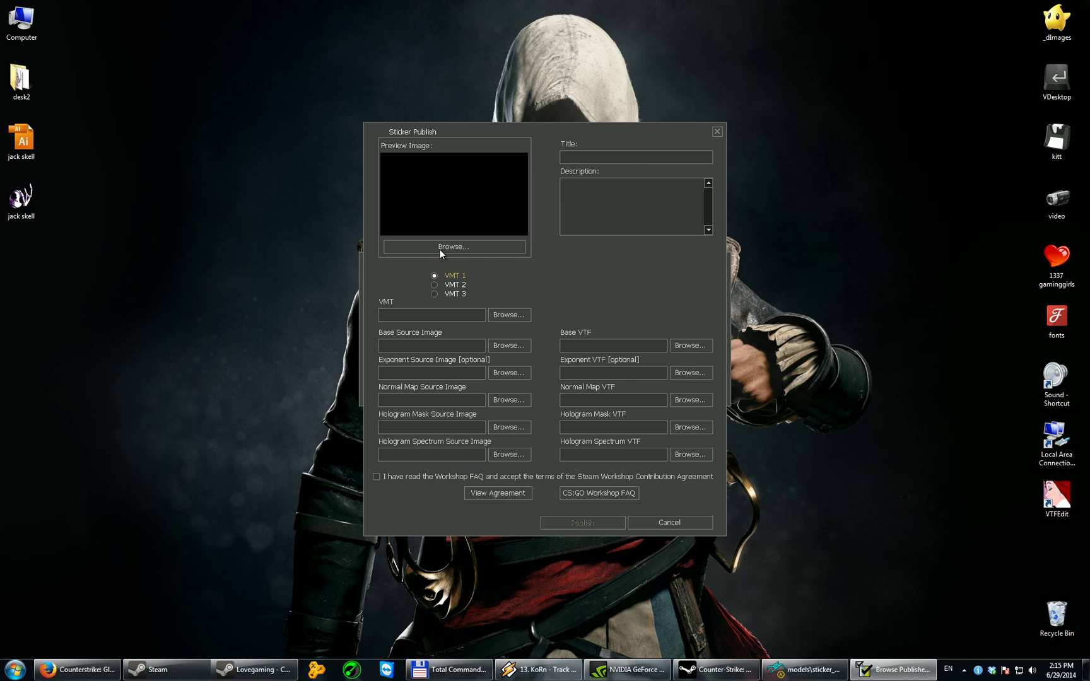
In Total Commander, open C:\terror\screen.jpg in IrfanView.
{"action": "left_click", "coordinate": [449, 670]}
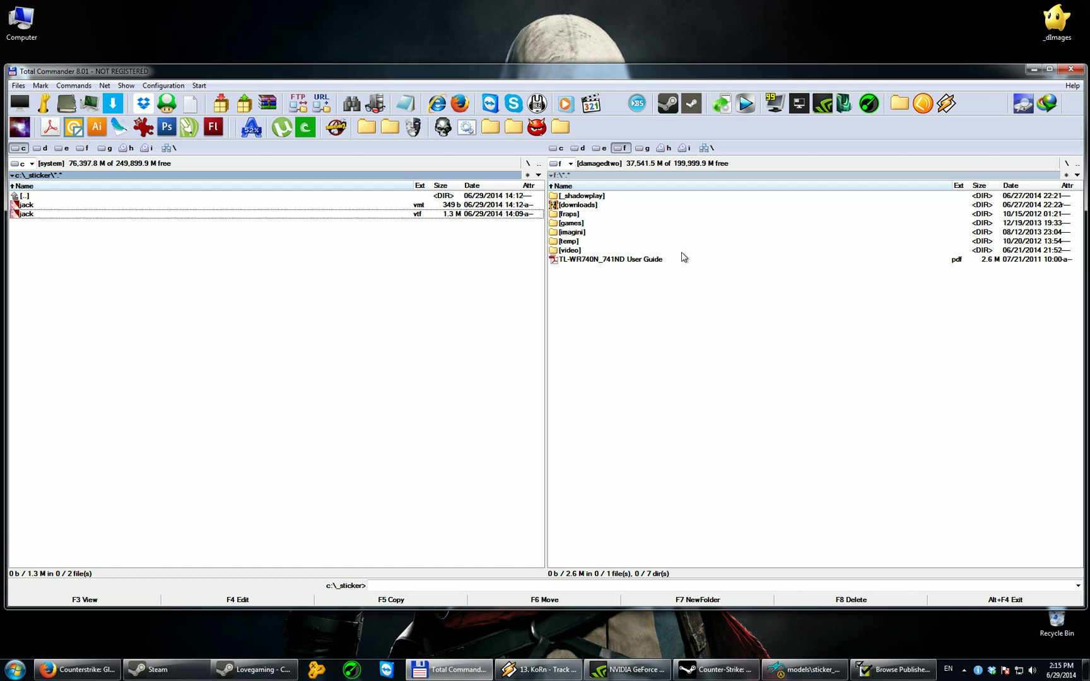
{"action": "left_click", "coordinate": [557, 148]}
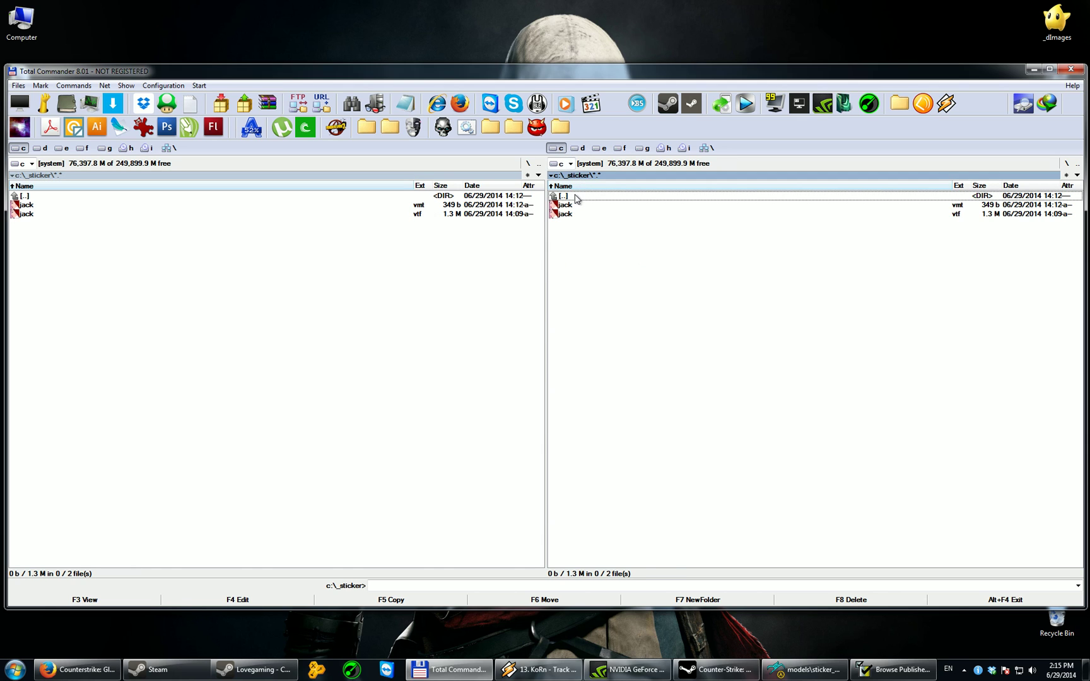
{"action": "double_click", "coordinate": [575, 198]}
{"action": "double_click", "coordinate": [586, 242]}
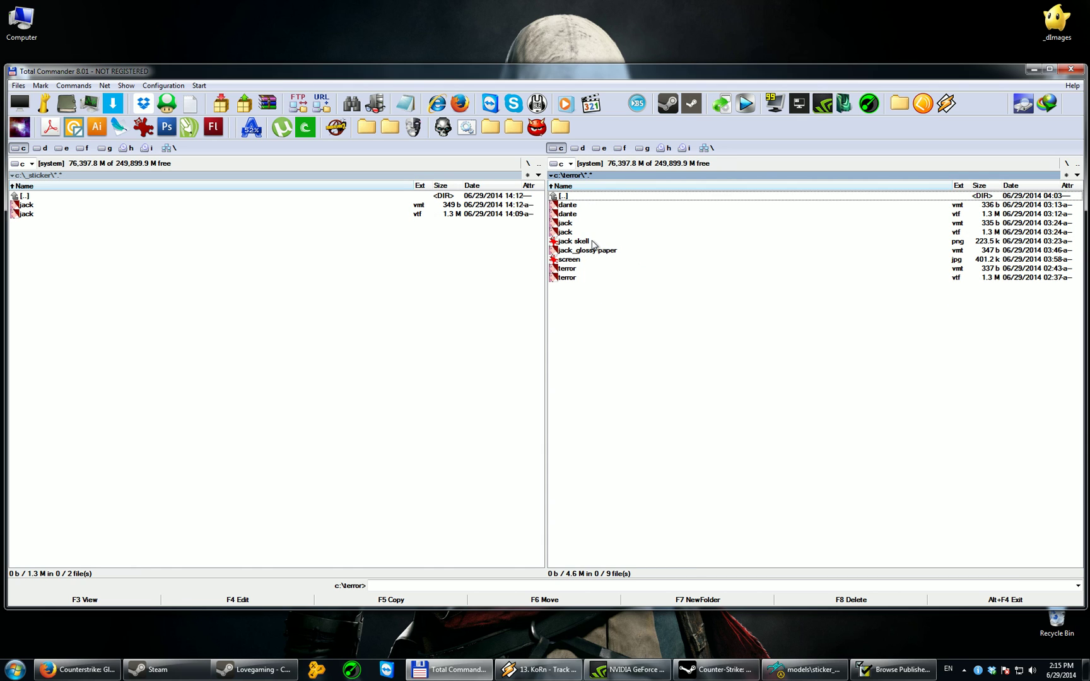
{"action": "double_click", "coordinate": [581, 260]}
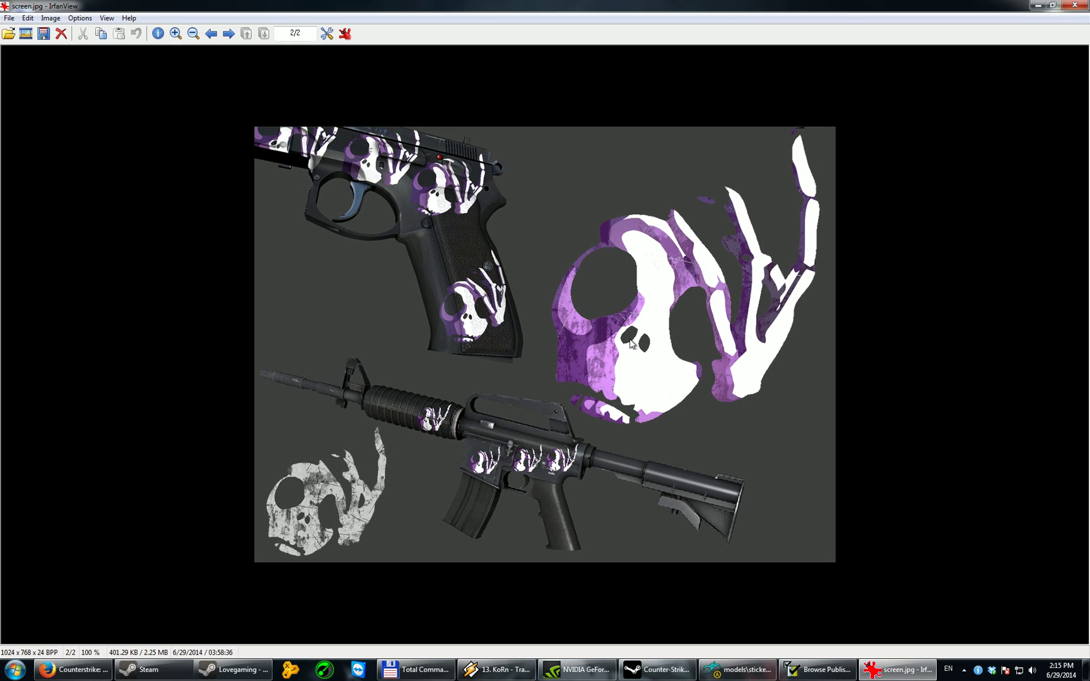
Confirm in Resize/Resample that screen.jpg is 1024 × 768, leave it unchanged, and close IrfanView.
{"action": "key", "text": "ctrl+r"}
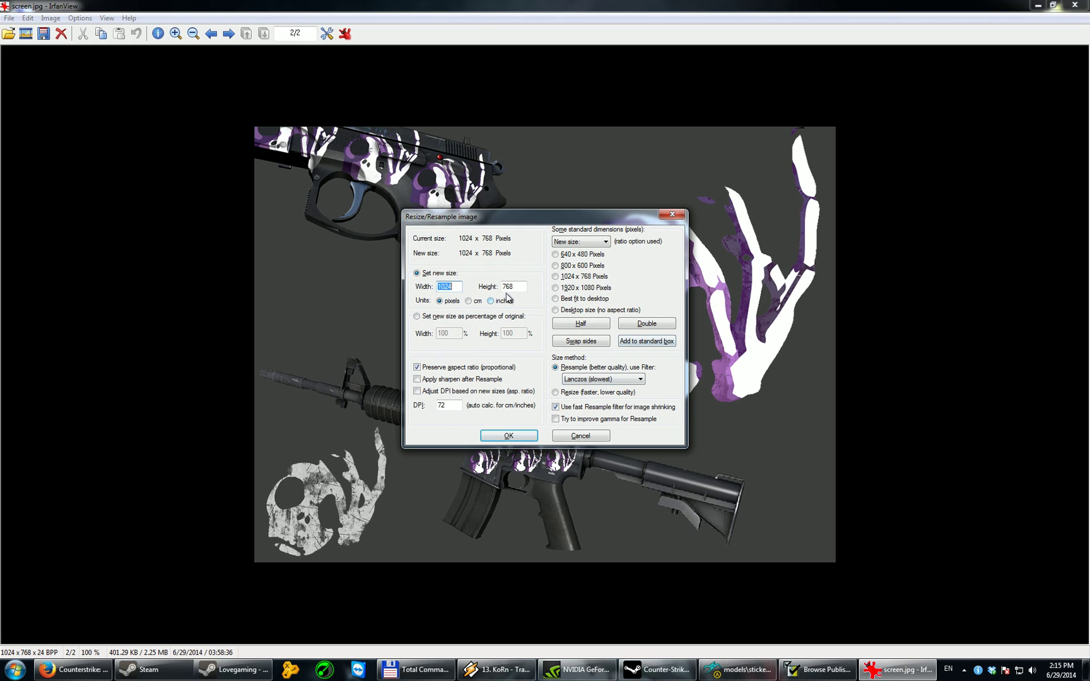
{"action": "left_click", "coordinate": [510, 289]}
{"action": "left_click", "coordinate": [673, 214]}
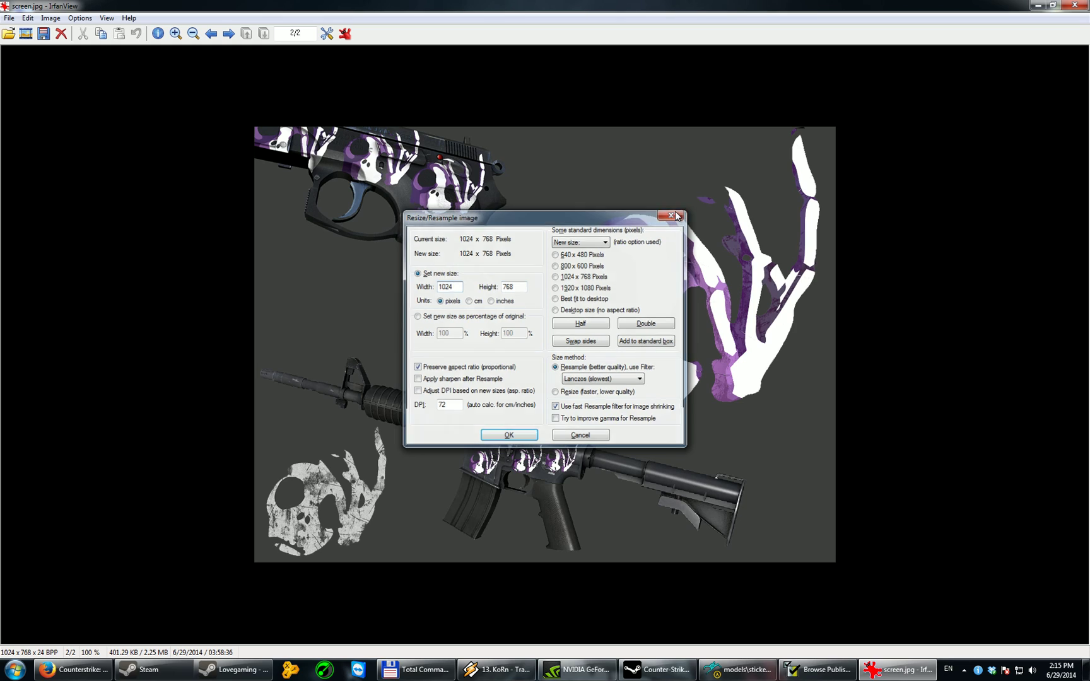
{"action": "left_click", "coordinate": [1075, 5]}
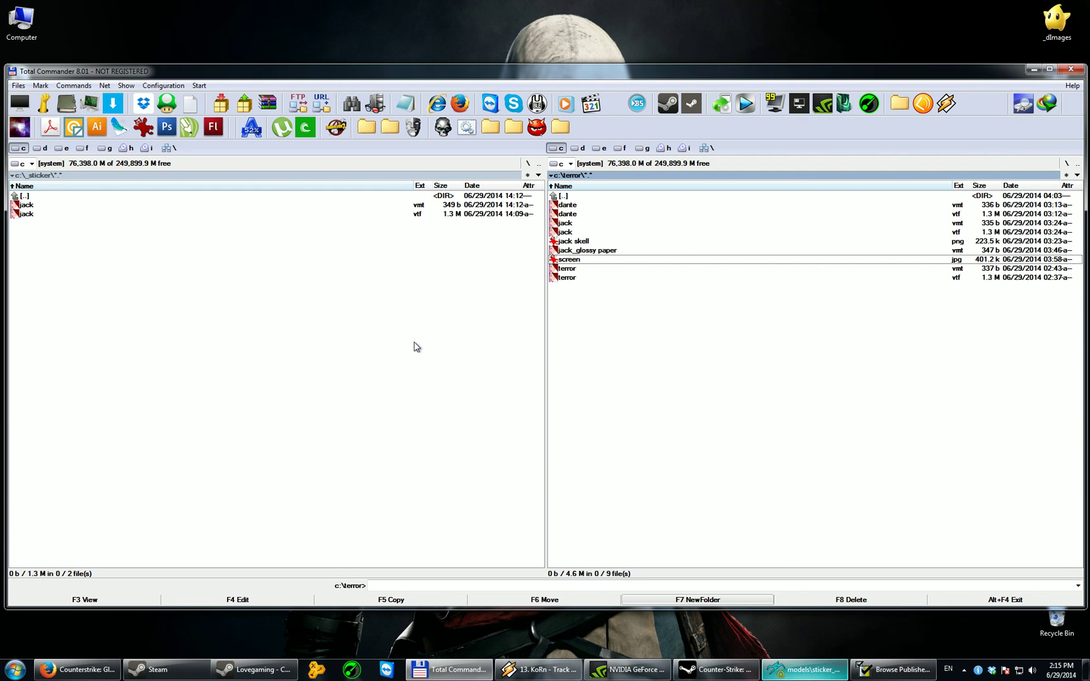
Set the Sticker Publish preview image to C:\terror\screen.jpg.
{"action": "left_click", "coordinate": [836, 673]}
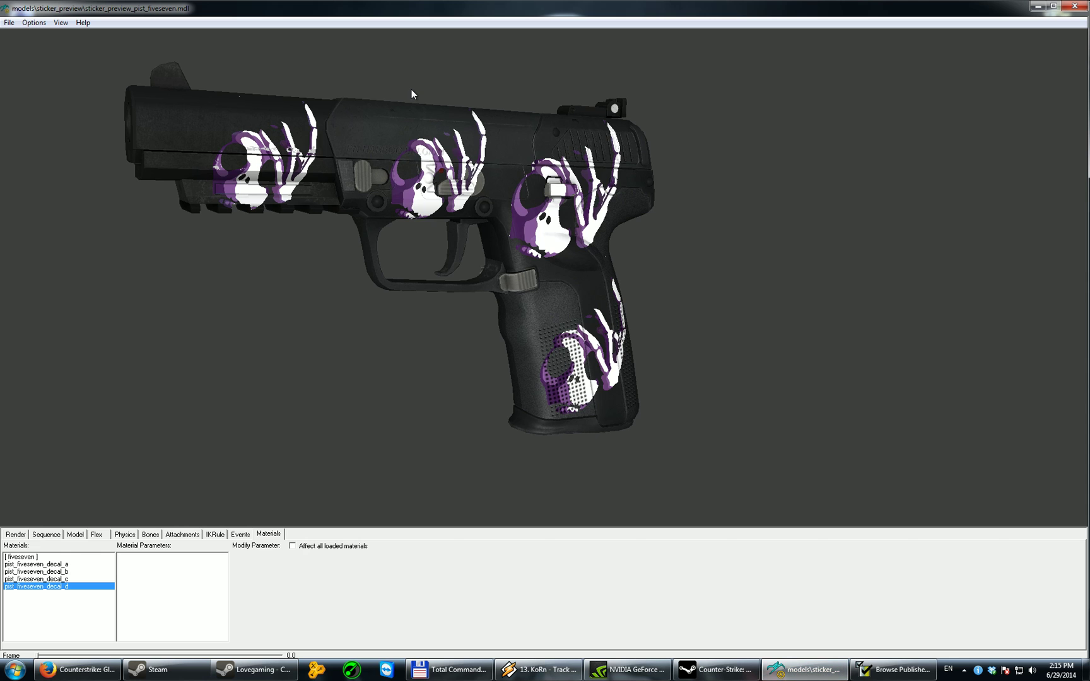
{"action": "left_click", "coordinate": [873, 667]}
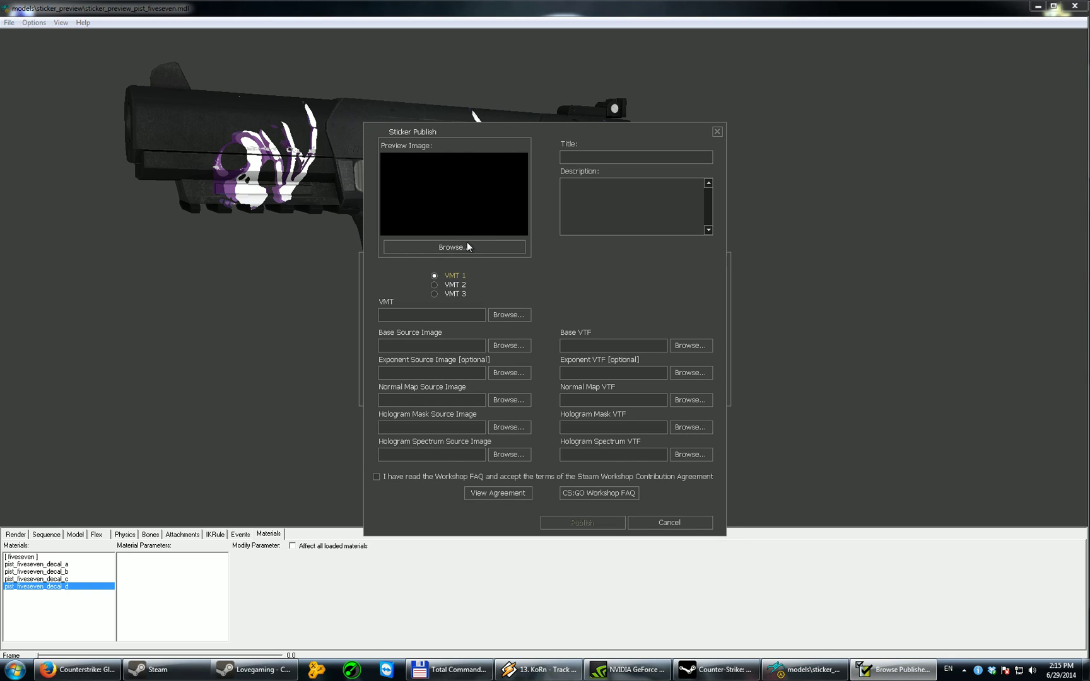
{"action": "left_click", "coordinate": [385, 251]}
{"action": "left_click", "coordinate": [654, 246]}
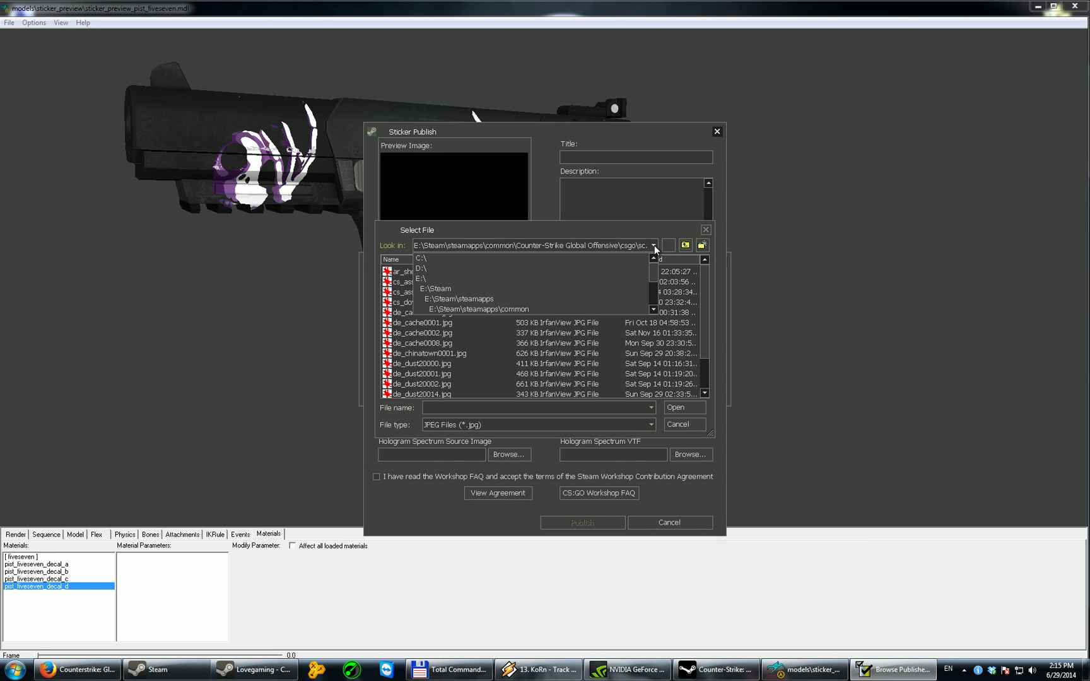
{"action": "left_click", "coordinate": [429, 264]}
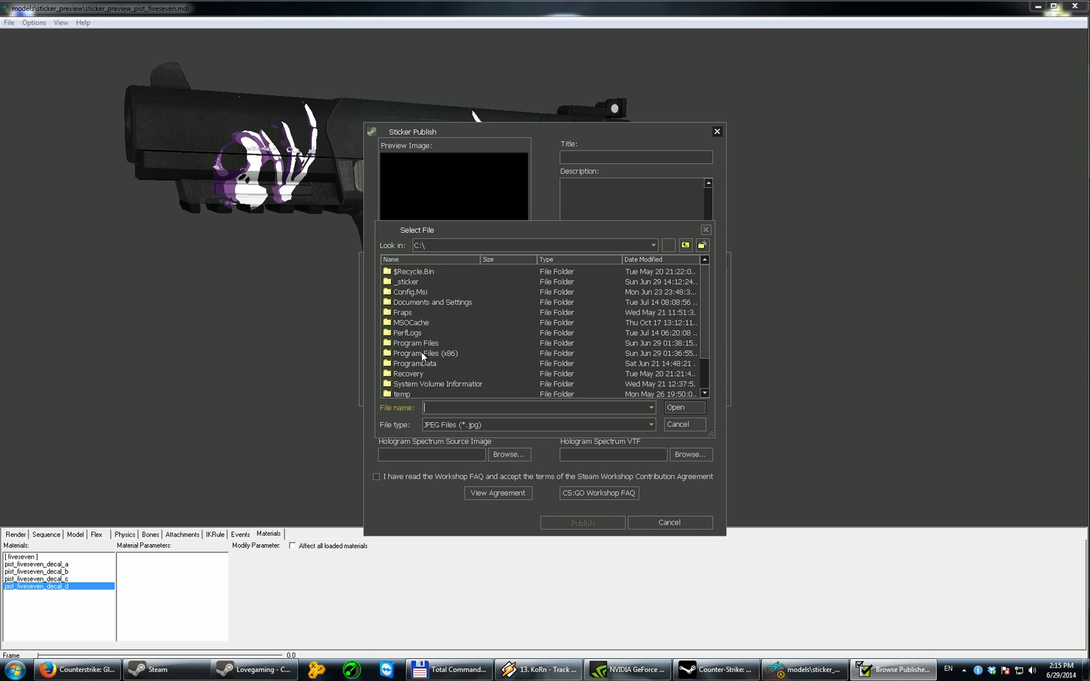
{"action": "left_click", "coordinate": [465, 361]}
{"action": "scroll", "coordinate": [463, 361], "scroll_direction": "down", "scroll_amount": 1}
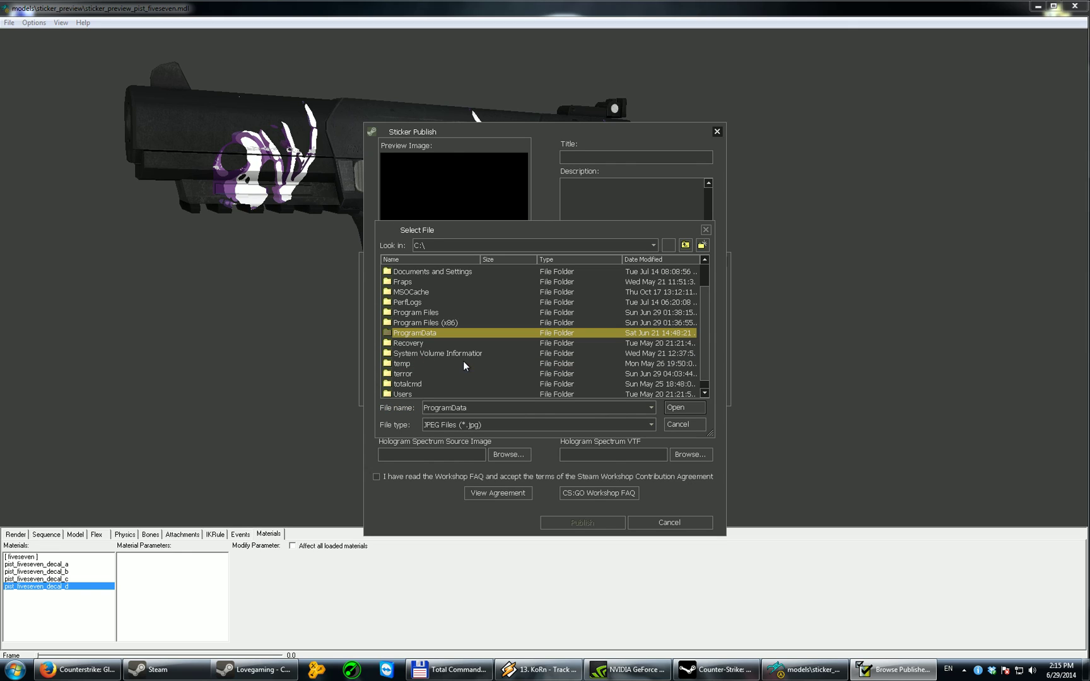
{"action": "double_click", "coordinate": [410, 372]}
{"action": "double_click", "coordinate": [393, 271]}
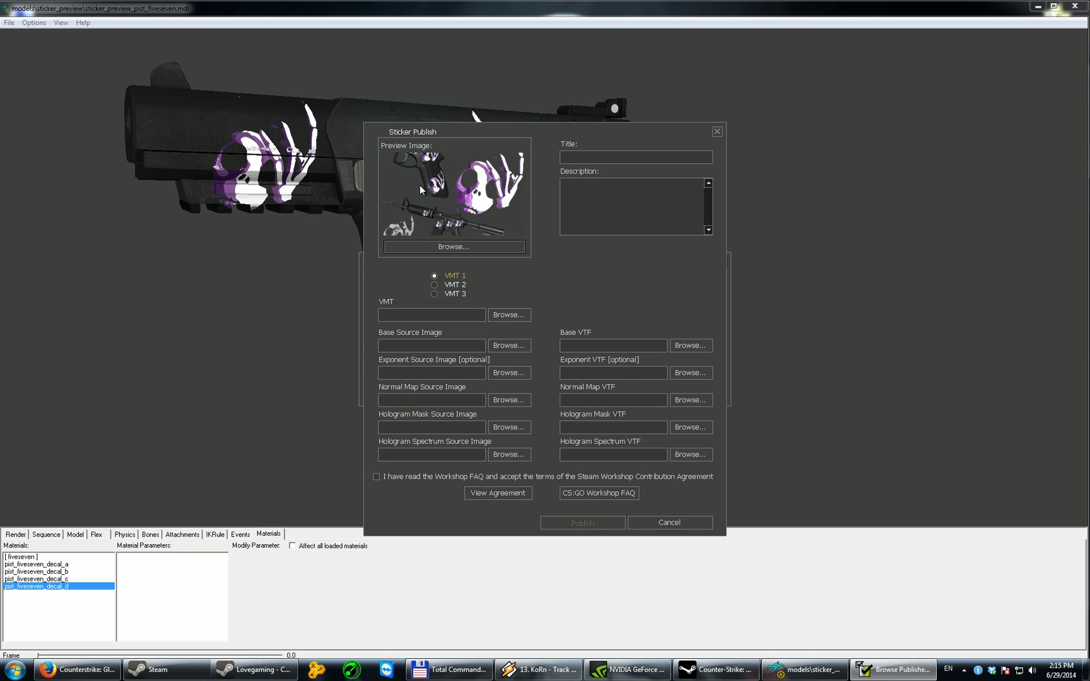
Title the sticker 'Jack', describe it as 'Tim burton's Jack', and attach C:\_sticker\jack.vmt.
{"action": "type", "text": "Jack"}
{"action": "type", "text": "Tim burton"}
{"action": "type", "text": "'s Jack"}
{"action": "left_click", "coordinate": [514, 314]}
{"action": "left_click", "coordinate": [653, 246]}
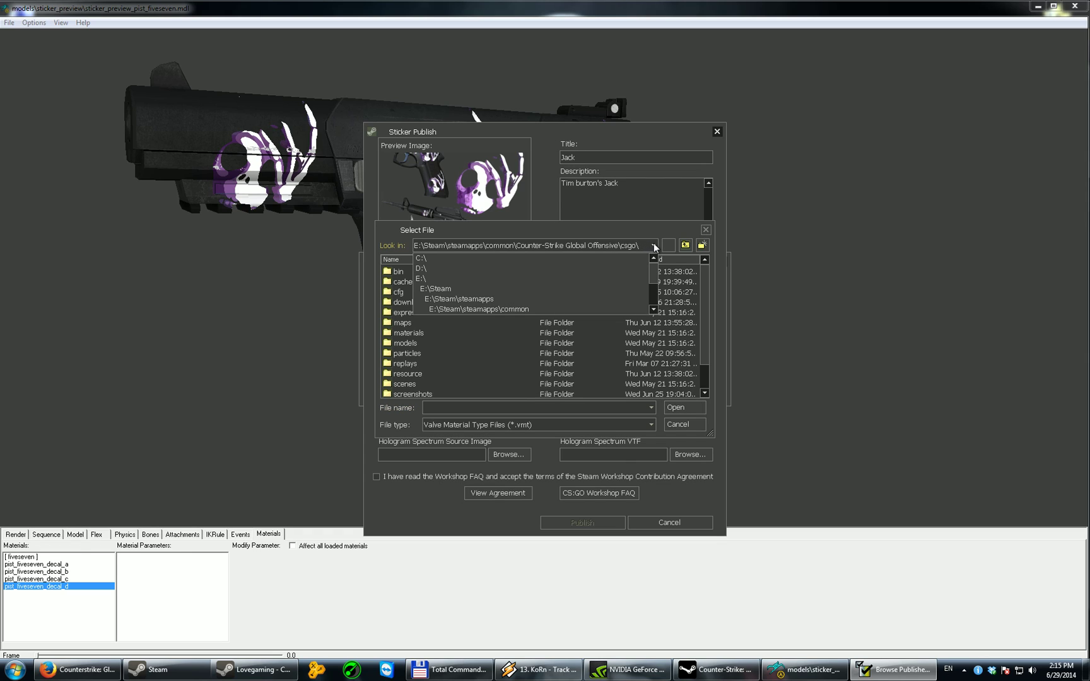
{"action": "left_click", "coordinate": [422, 258]}
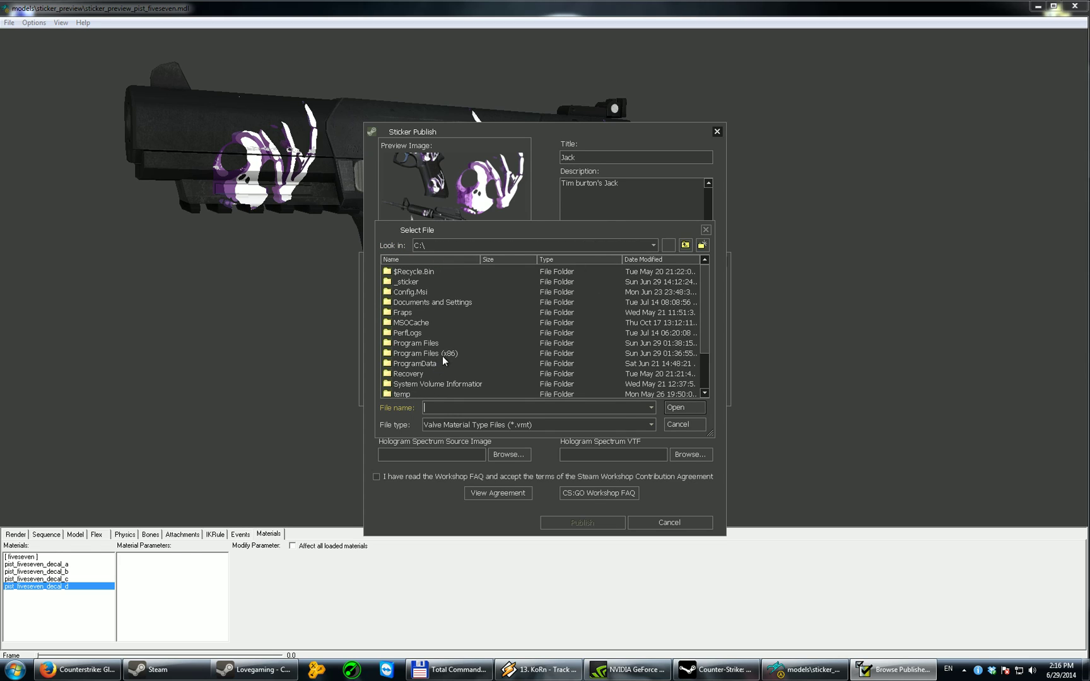
{"action": "double_click", "coordinate": [413, 282]}
{"action": "double_click", "coordinate": [389, 272]}
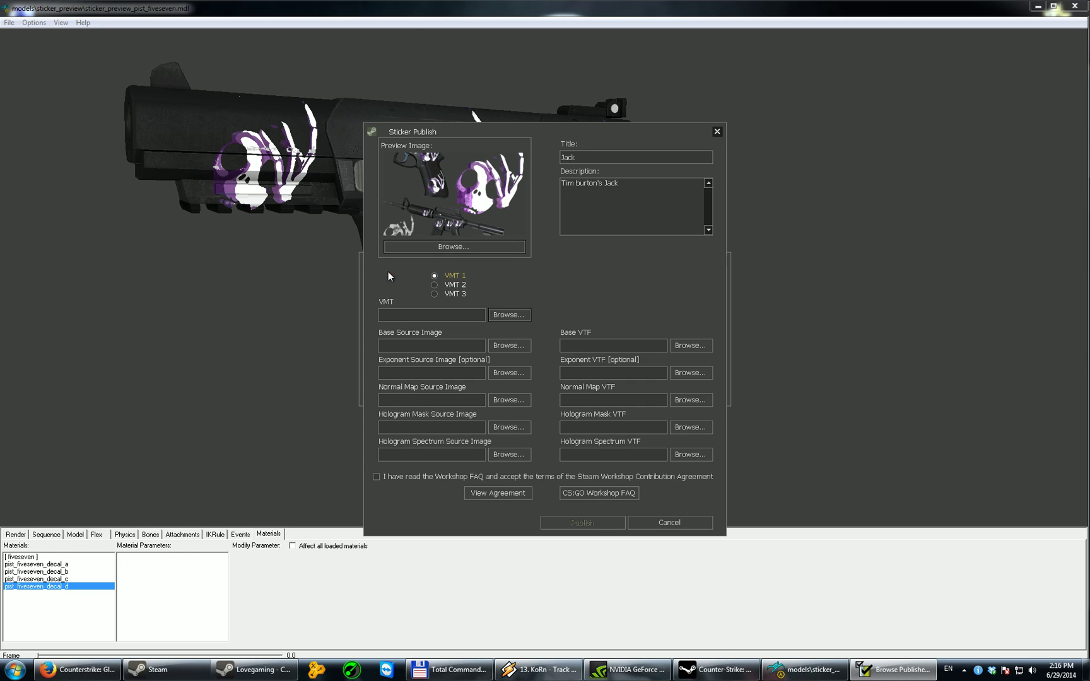
Dismiss the Base Source Image picker without a file and accept the Workshop agreement.
{"action": "left_click", "coordinate": [508, 345]}
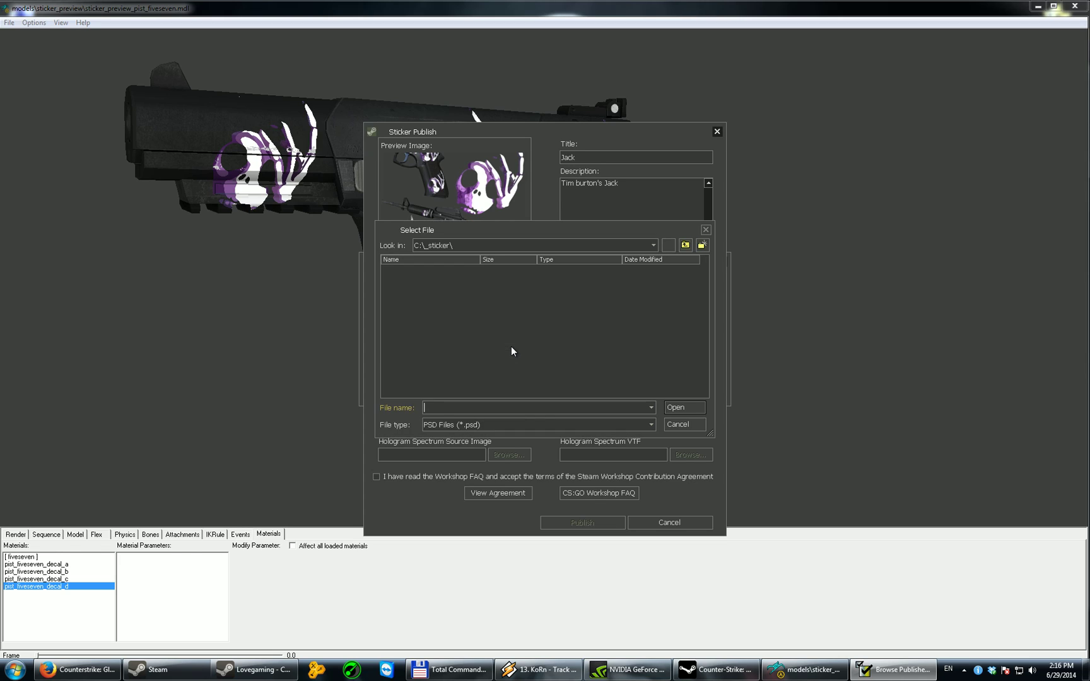
{"action": "left_click", "coordinate": [499, 427]}
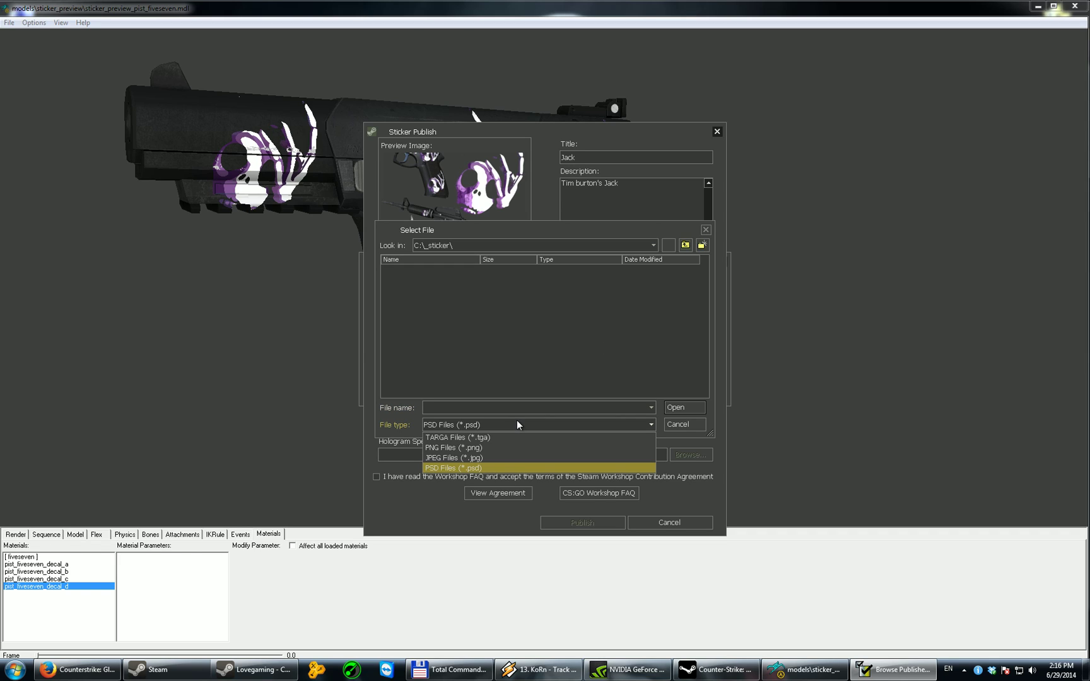
{"action": "left_click", "coordinate": [495, 445]}
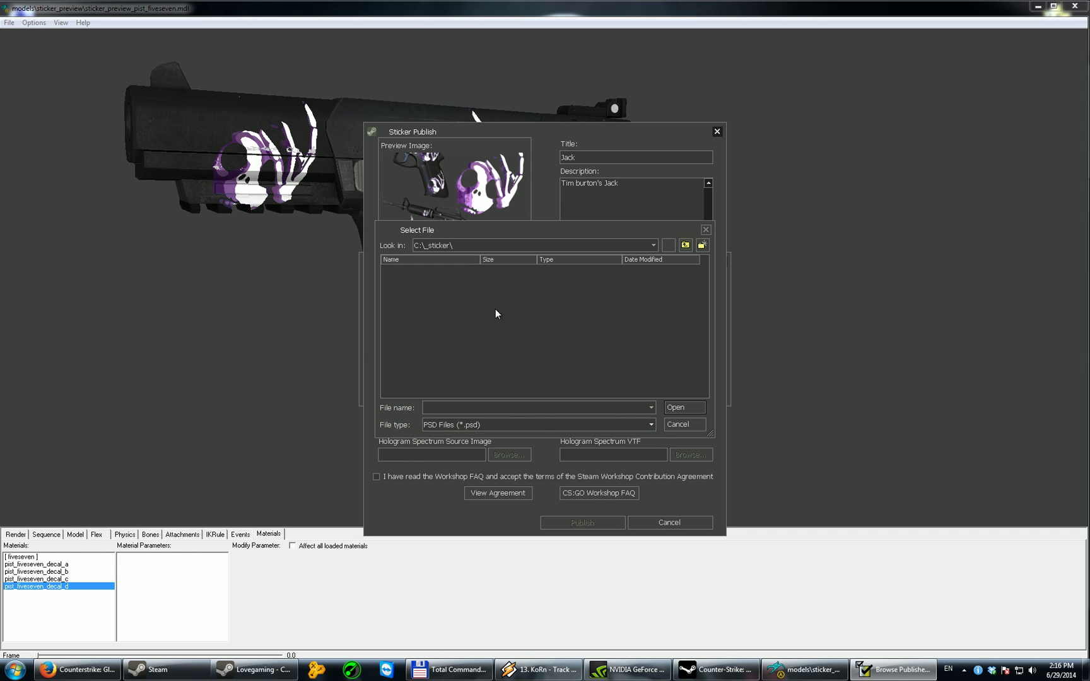
{"action": "left_click", "coordinate": [707, 229]}
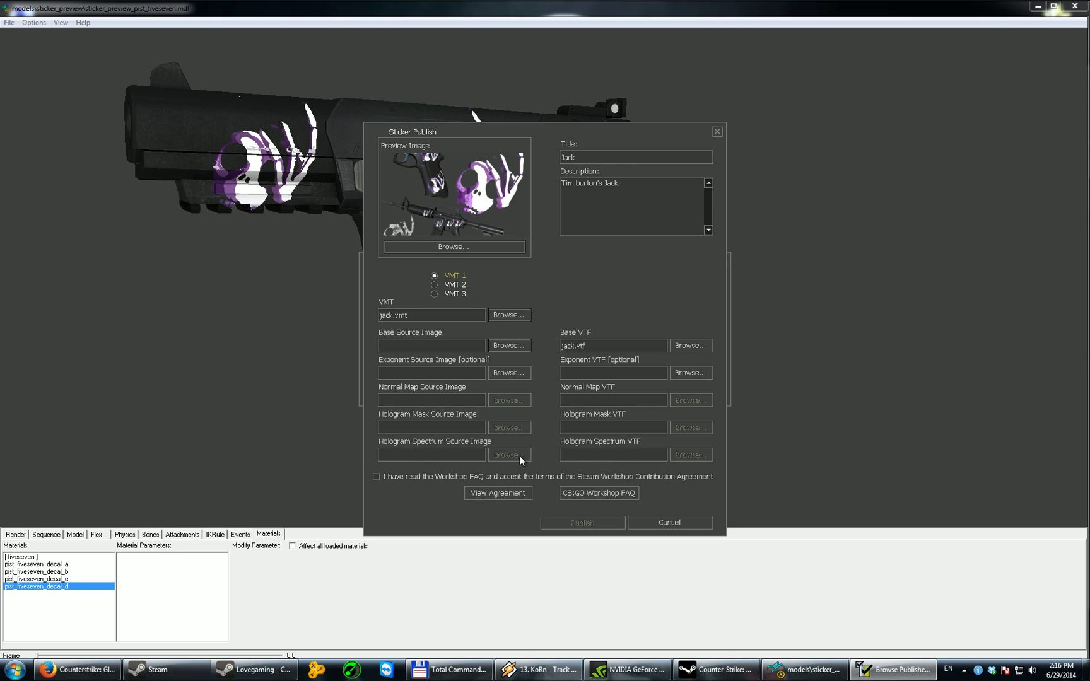
{"action": "left_click", "coordinate": [410, 476]}
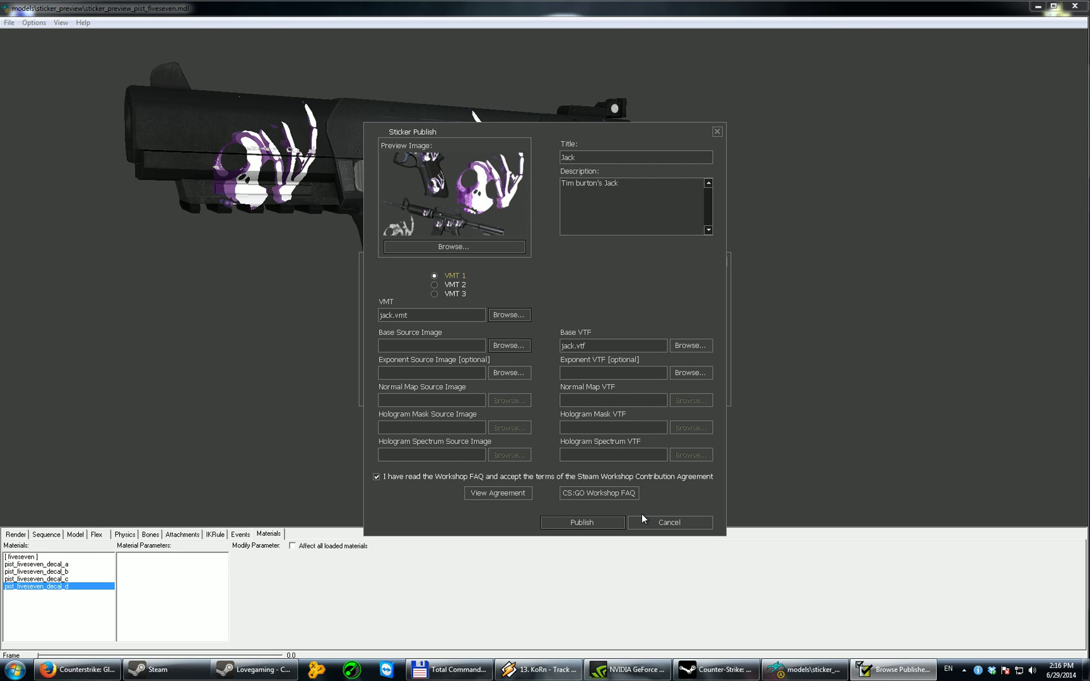
Publish the Jack sticker, then rotate the Five-SeveN to display its four skeleton stickers.
{"action": "left_click", "coordinate": [609, 526]}
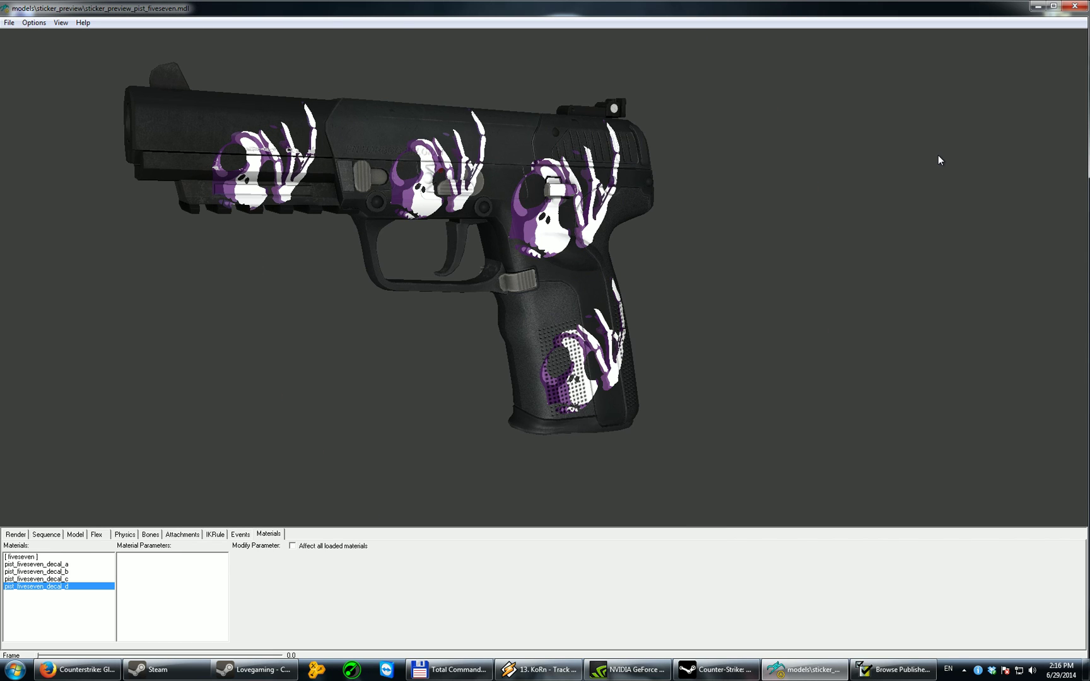
{"action": "left_click_drag", "start_coordinate": [937, 160], "coordinate": [512, 183]}
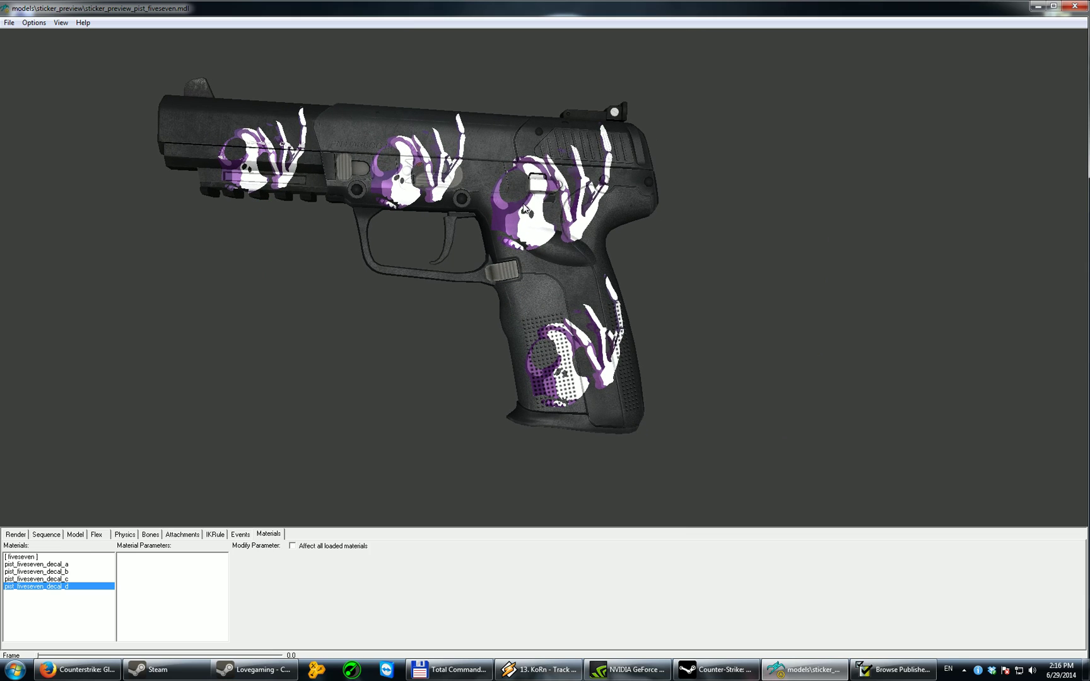
{"action": "left_click_drag", "start_coordinate": [497, 275], "coordinate": [531, 252]}
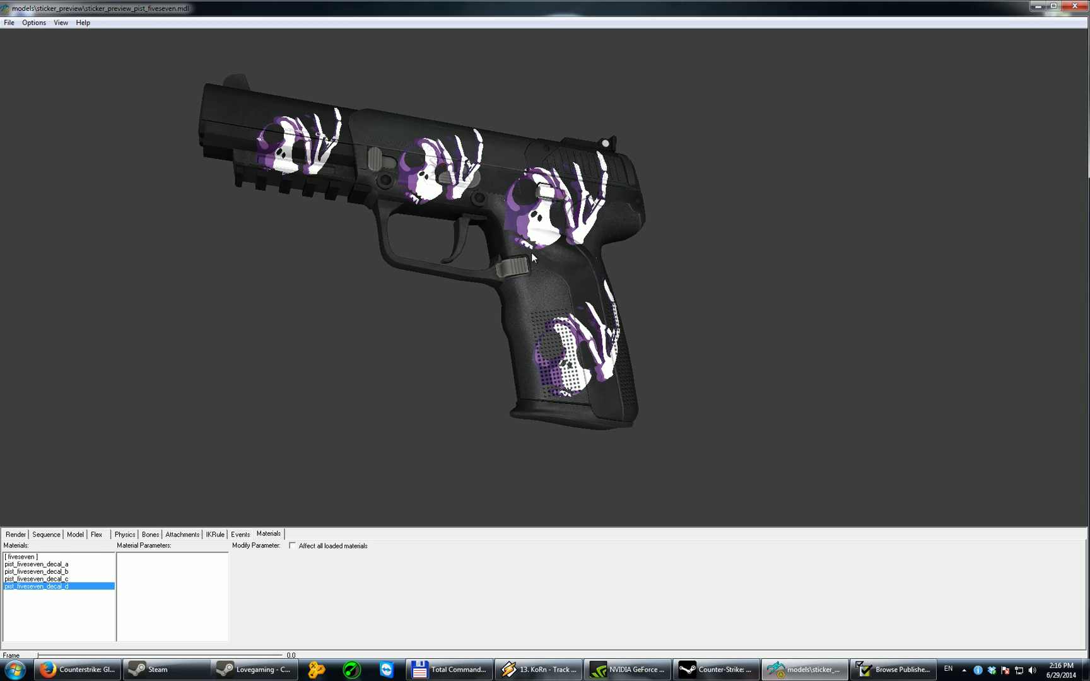